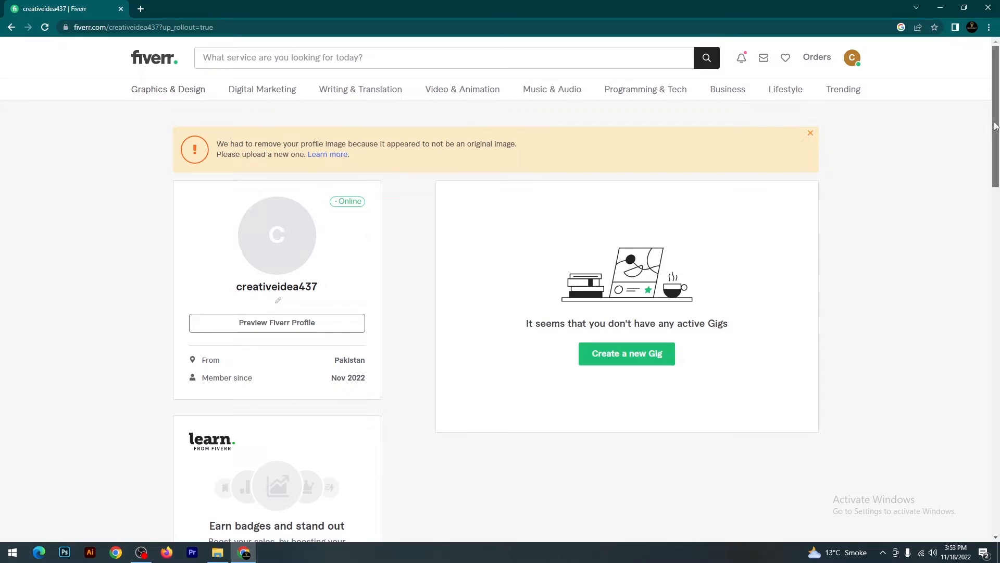
Step: Open the seller profile and review its description, languages, linked accounts, skills, education and certification sections
left_click(853, 61)
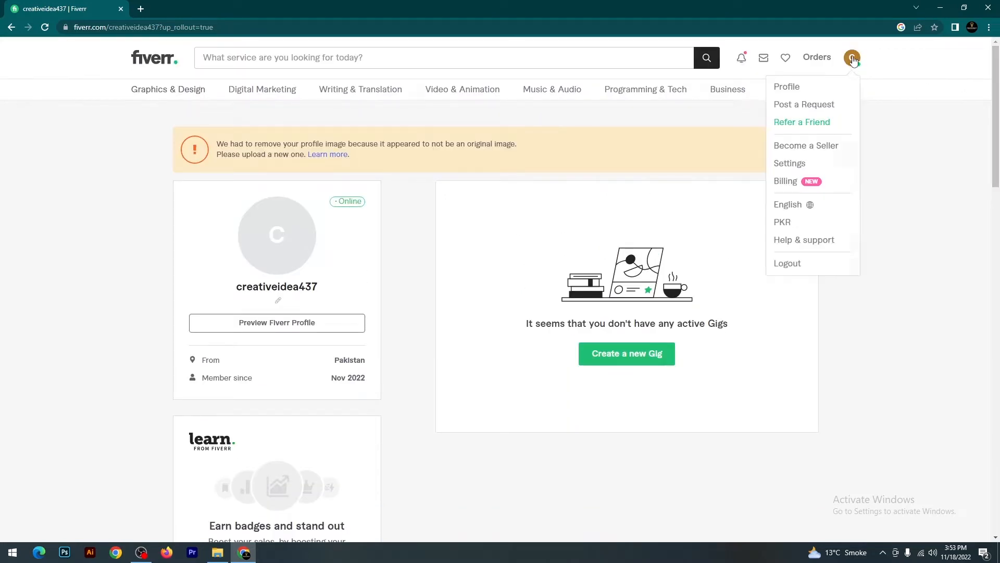
left_click(800, 89)
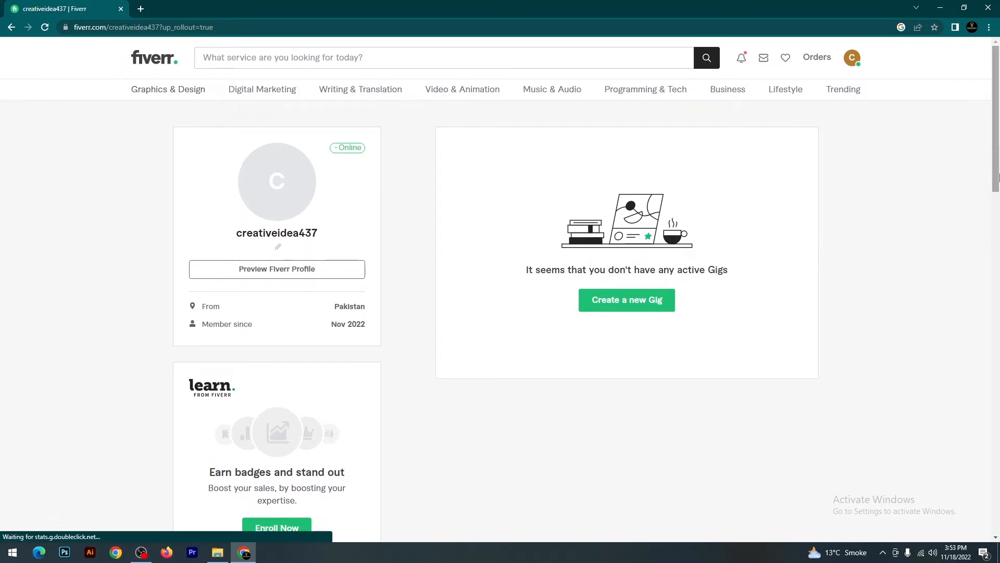
left_click_drag(998, 183, 998, 193)
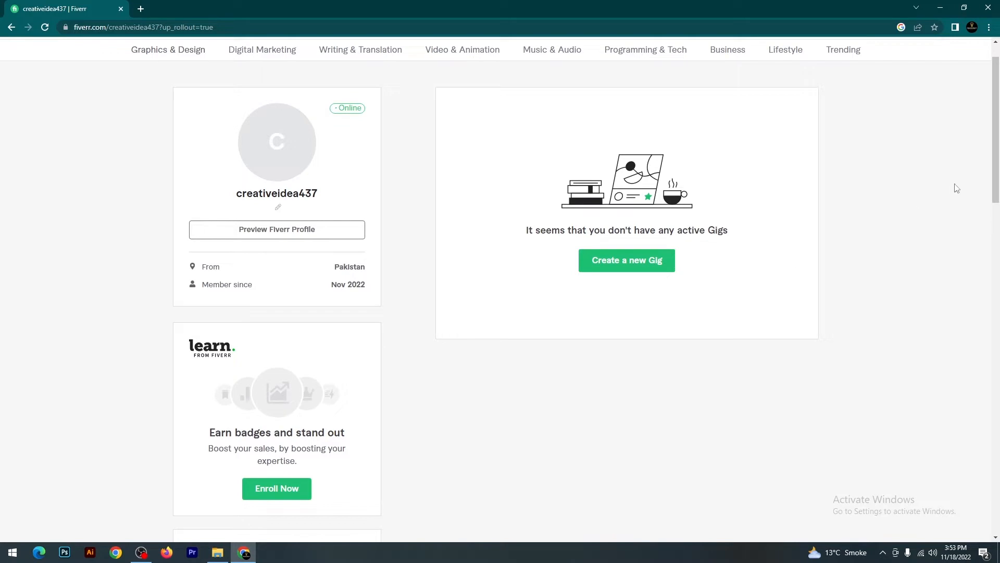
left_click_drag(996, 185, 997, 271)
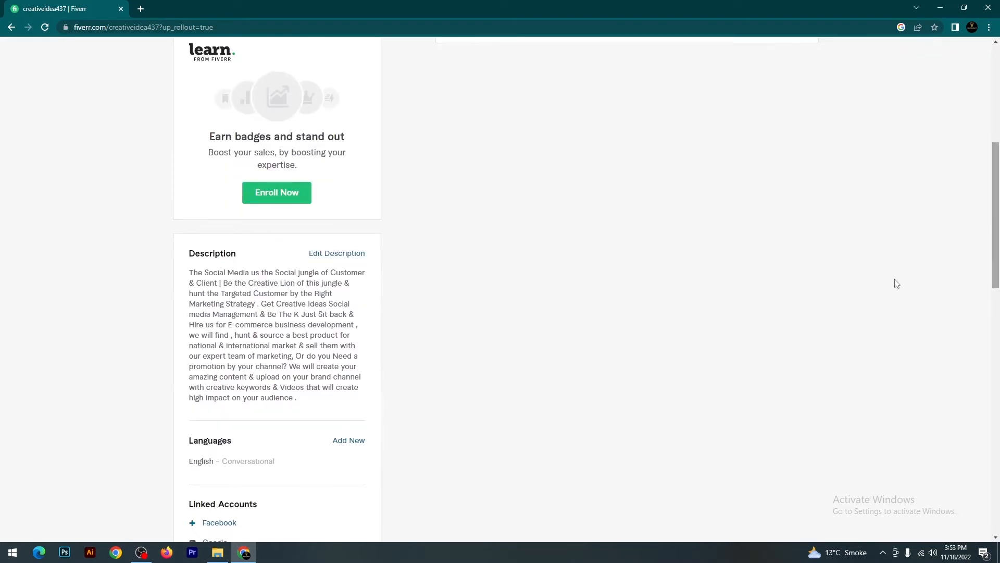
left_click_drag(323, 404, 247, 377)
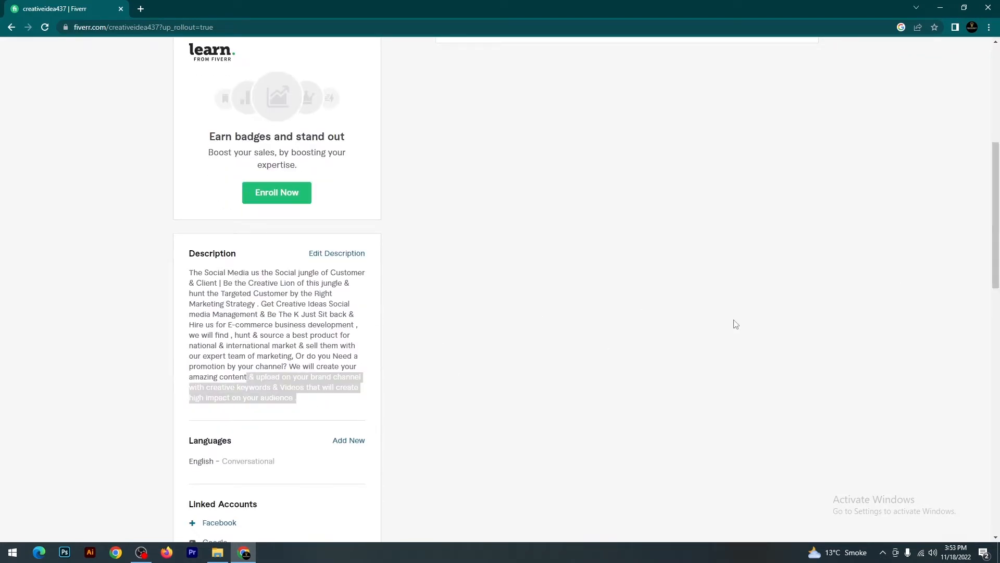
left_click_drag(997, 217, 997, 285)
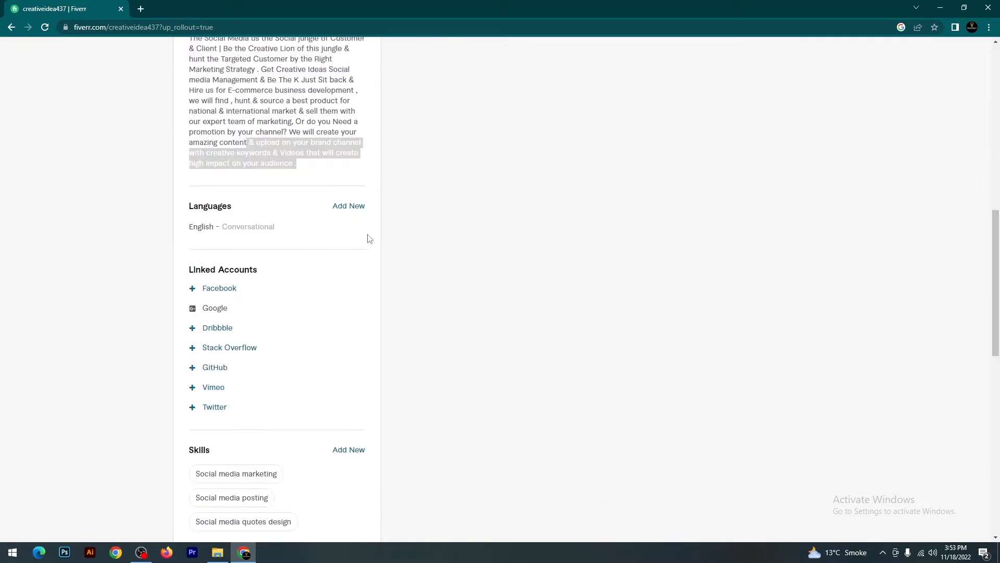
left_click(296, 228)
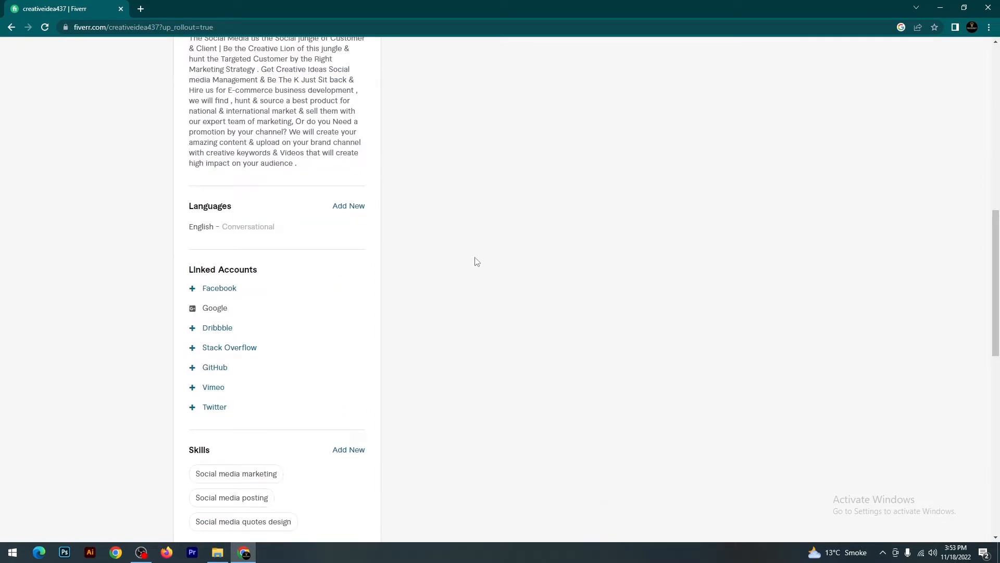
left_click_drag(998, 233, 996, 272)
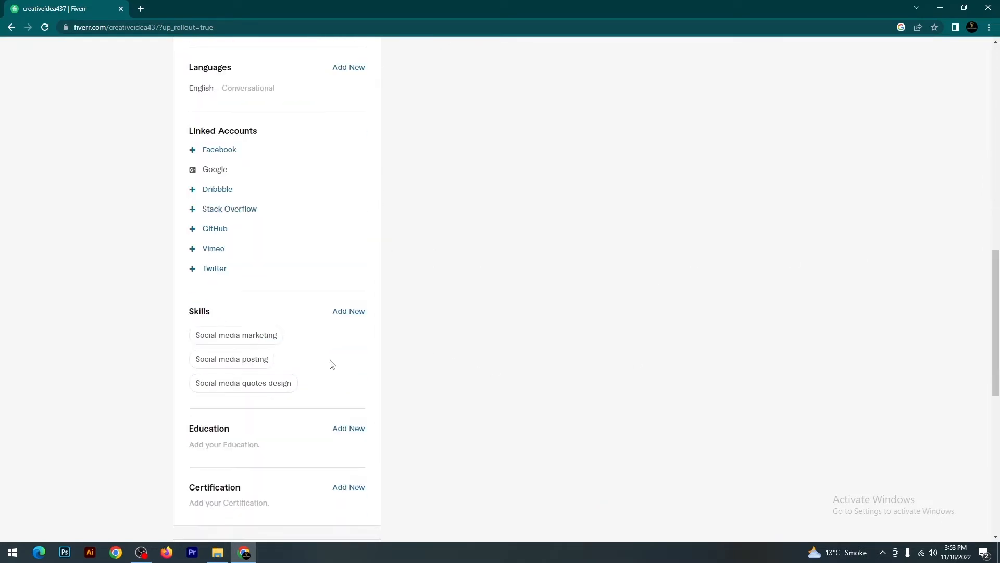
mouse_move(233, 390)
left_click_drag(998, 340, 999, 95)
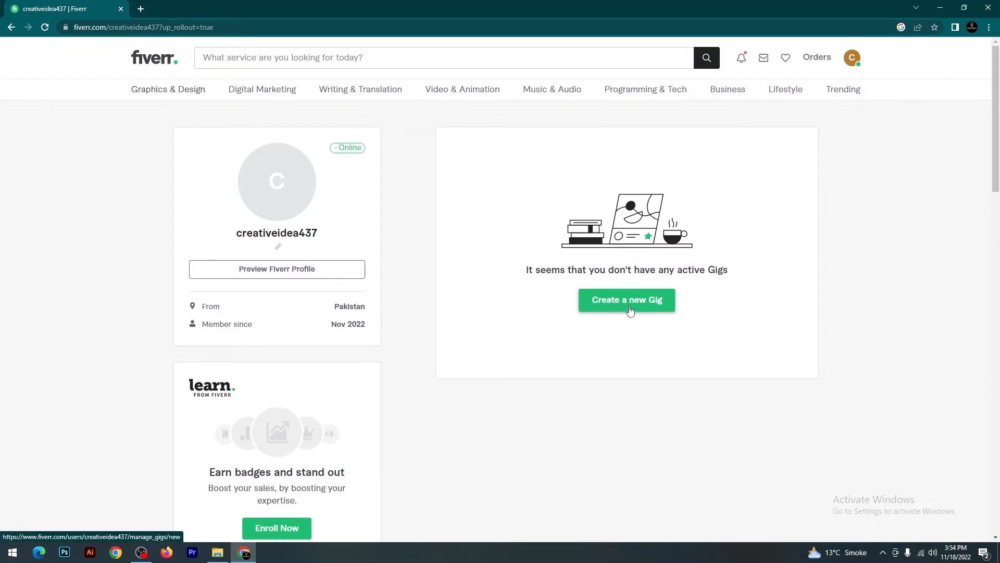
Step: Upload the yellow image listed under Yesterday in the Downloads folder as the profile picture
left_click(282, 196)
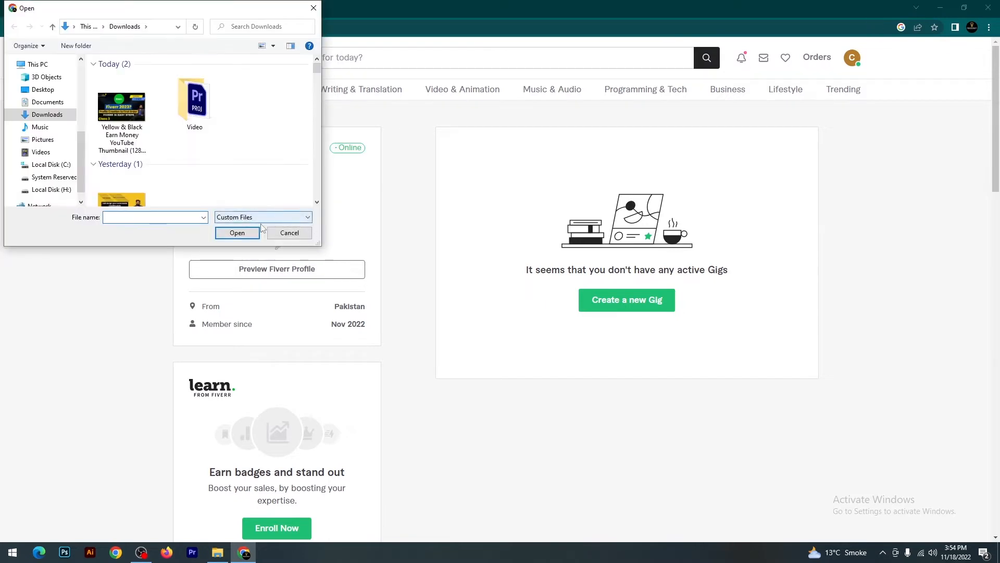
mouse_move(318, 71)
left_mouse_down()
mouse_move(316, 179)
mouse_move(315, 72)
left_mouse_up()
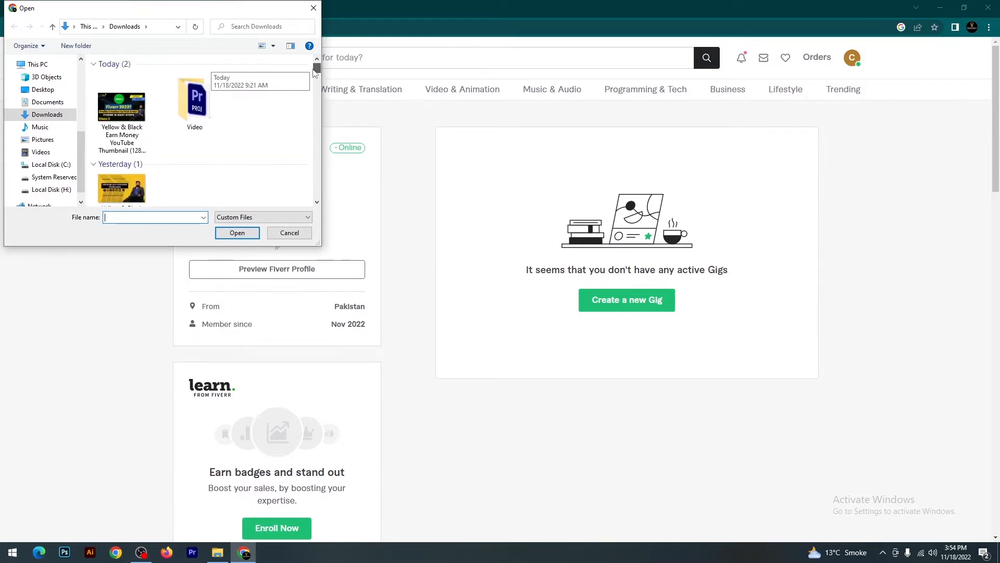
left_click(122, 189)
left_click(238, 232)
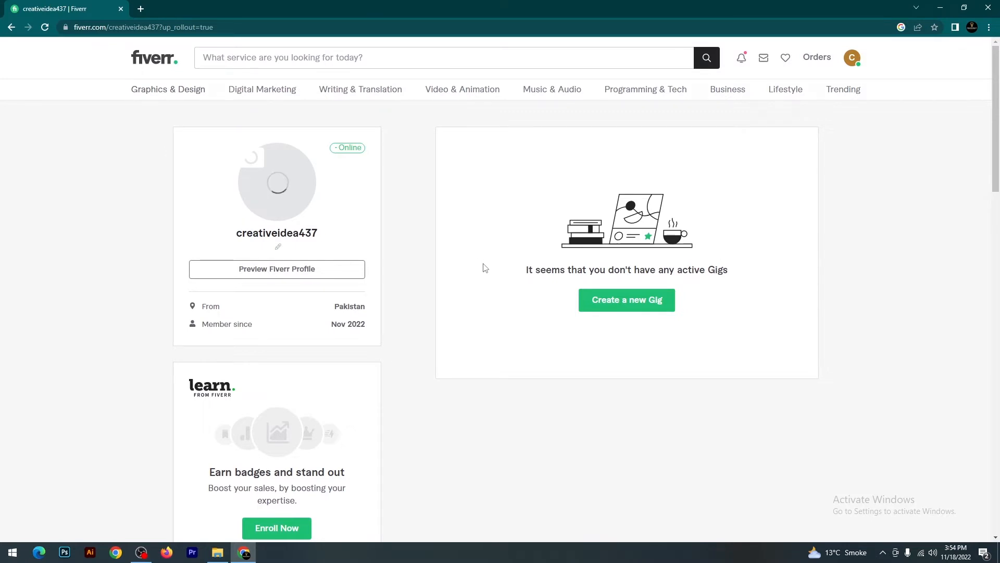
mouse_move(275, 184)
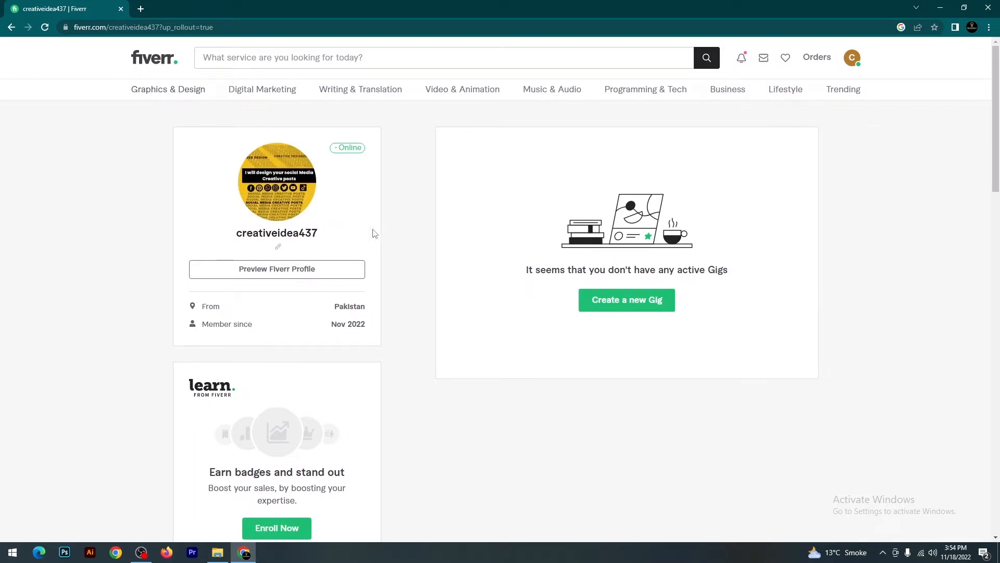
Step: Create a new gig and enter "design Your social media" as its title after "I will"
left_click(637, 305)
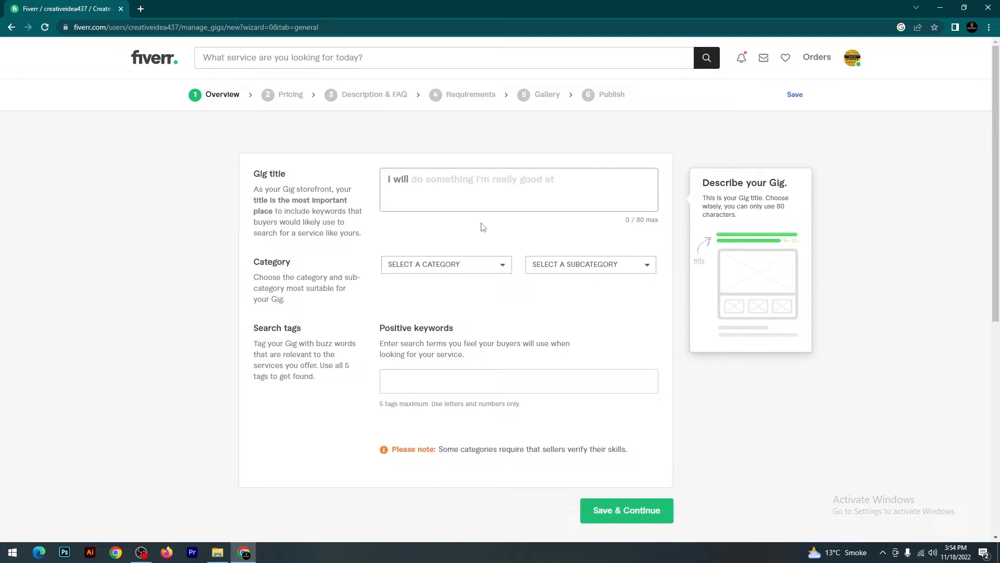
type("design You")
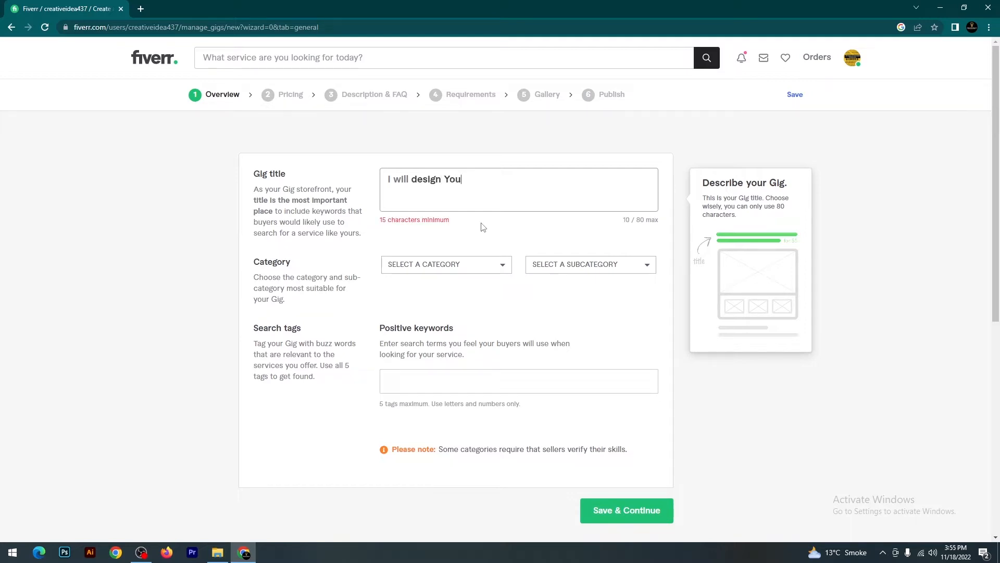
type("r social media")
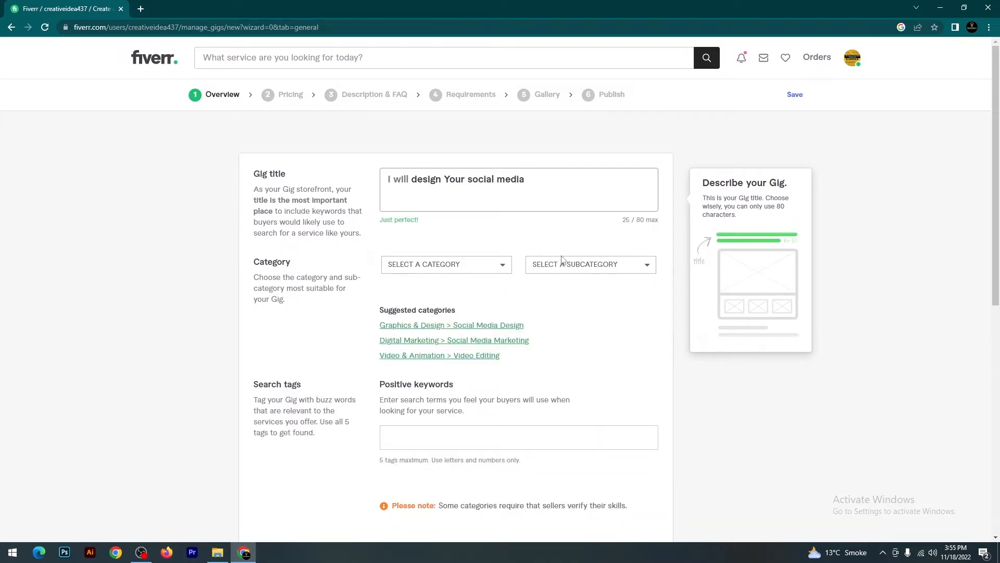
Step: Set the gig's category to Graphics & Design and its subcategory to Social Media Design
left_click(491, 270)
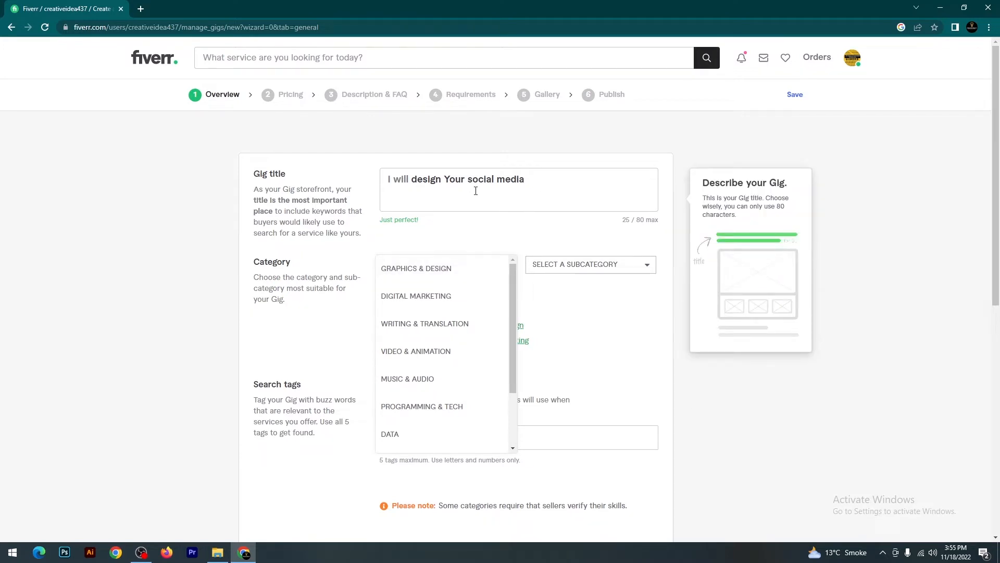
left_click_drag(535, 181, 411, 180)
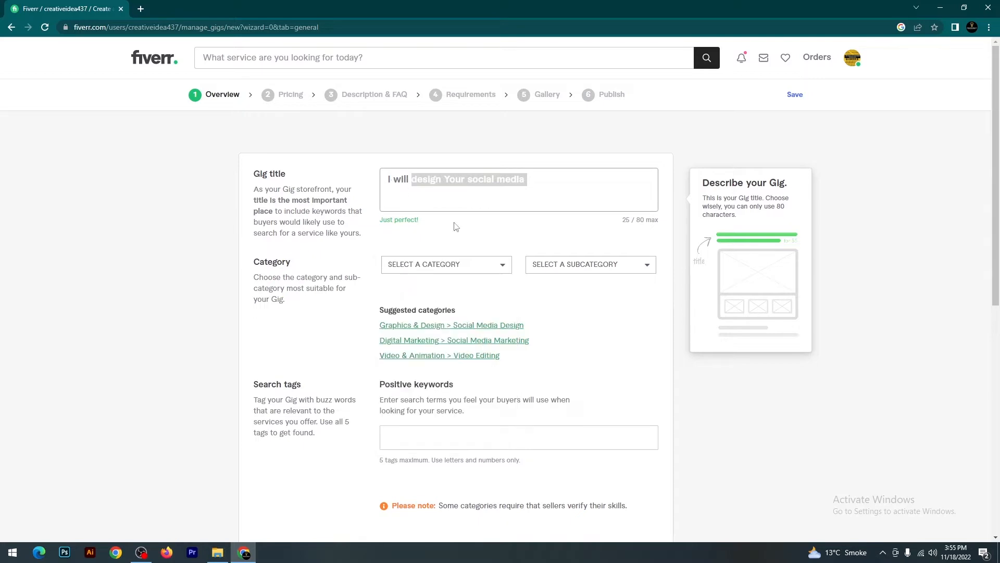
left_click(497, 271)
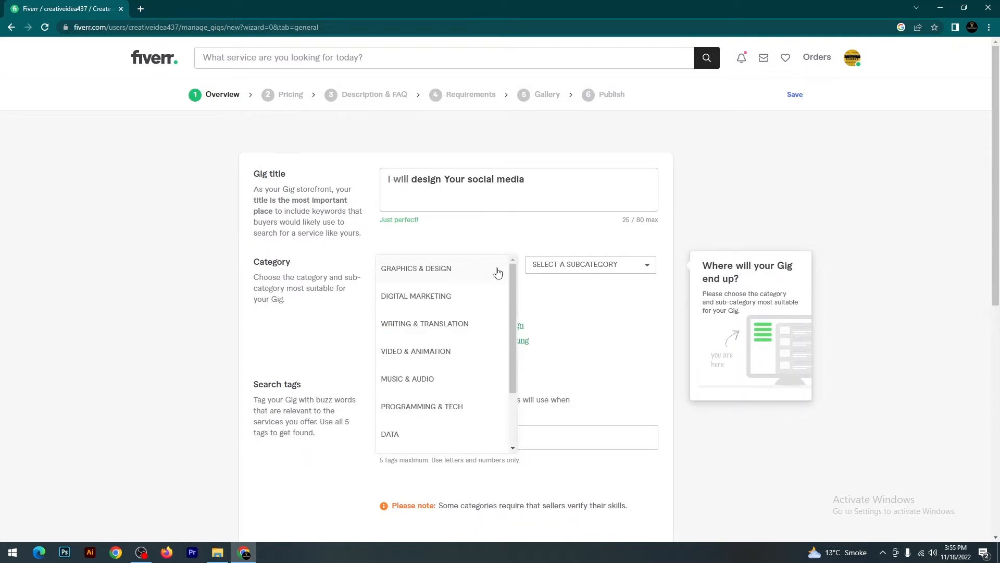
left_click(425, 271)
left_click(618, 266)
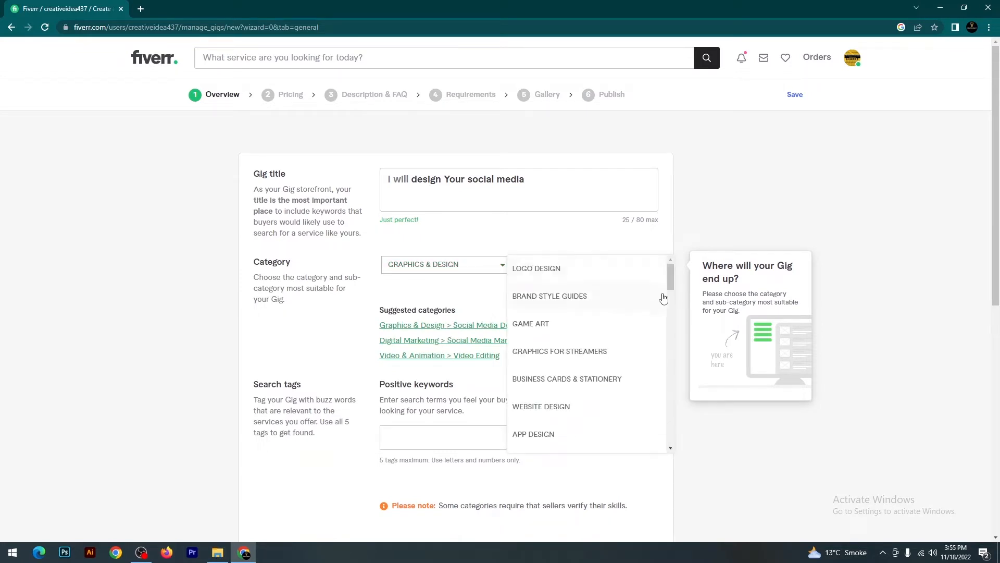
left_click_drag(671, 278, 684, 350)
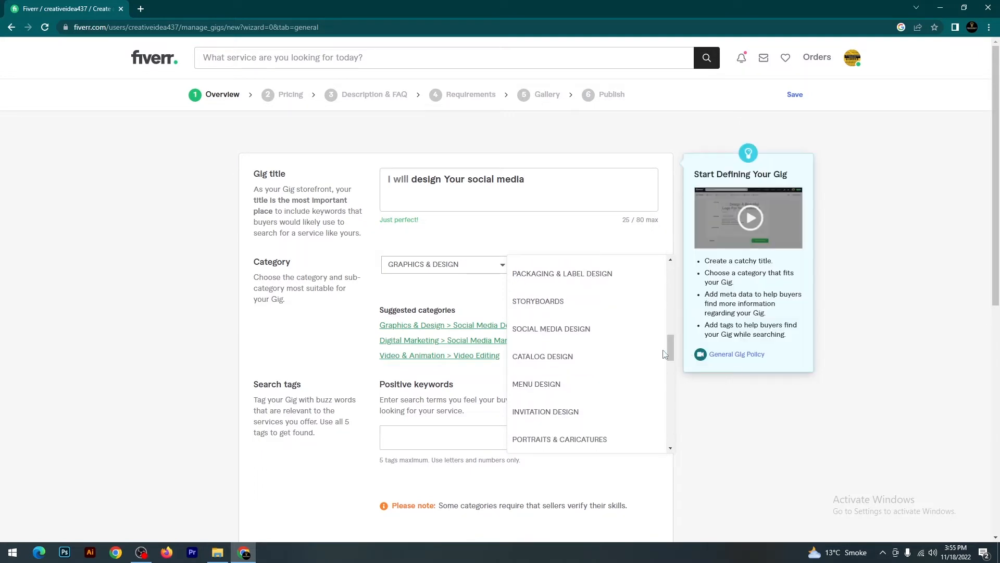
left_click(549, 336)
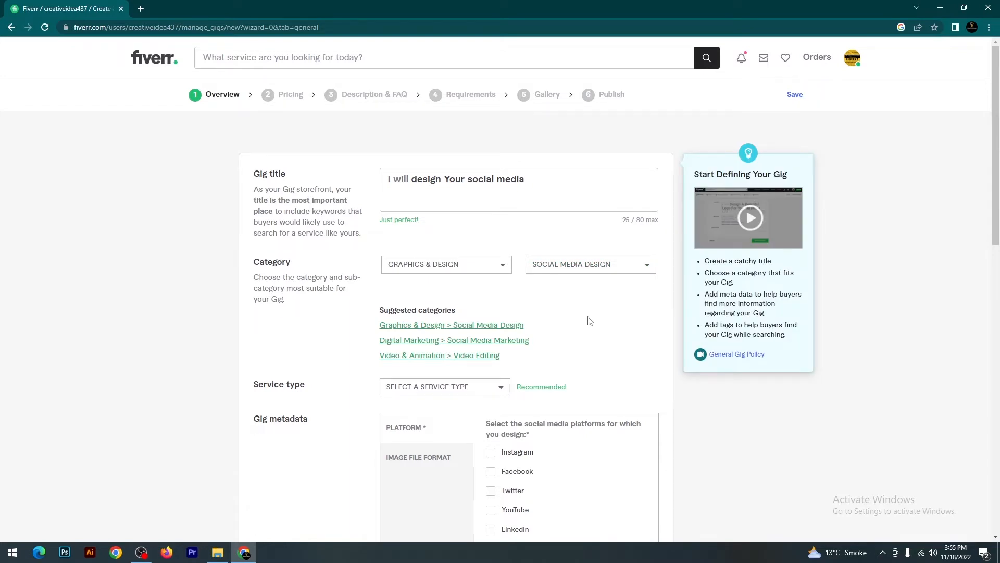
Step: Set the gig's service type to Social Posts & Banners
scroll(573, 324, "down", 2)
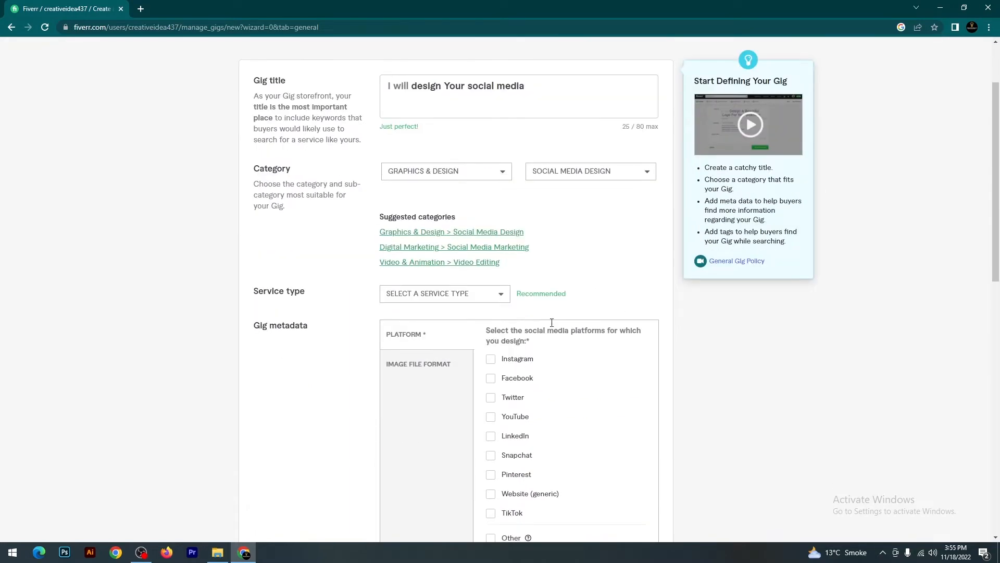
left_click(485, 288)
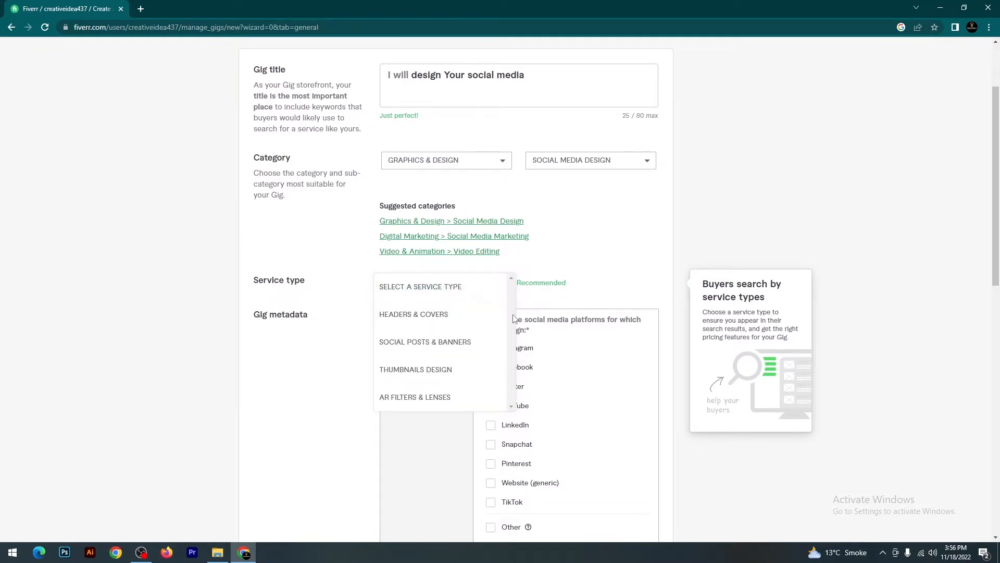
scroll(513, 320, "down", 1)
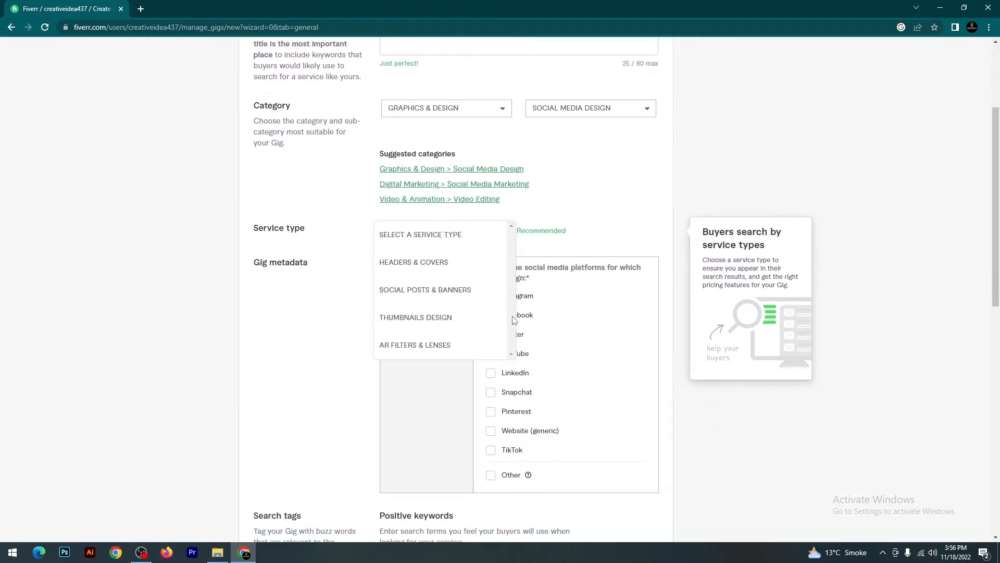
left_click(447, 295)
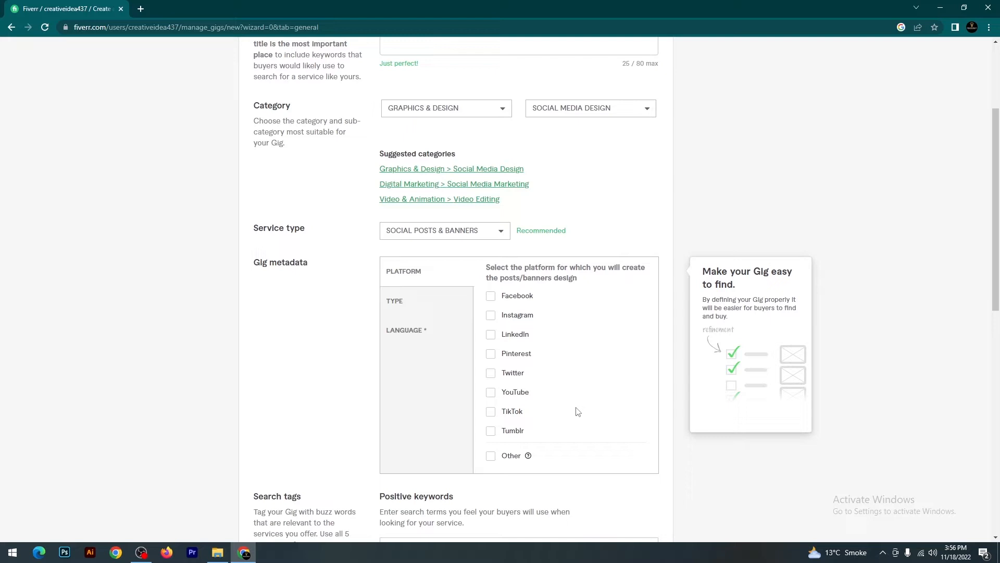
Step: Select Facebook, Instagram, Pinterest, LinkedIn, YouTube, Twitter and TikTok as the gig's platforms in the metadata
left_click(491, 296)
left_click(491, 316)
left_click(492, 356)
left_click(492, 337)
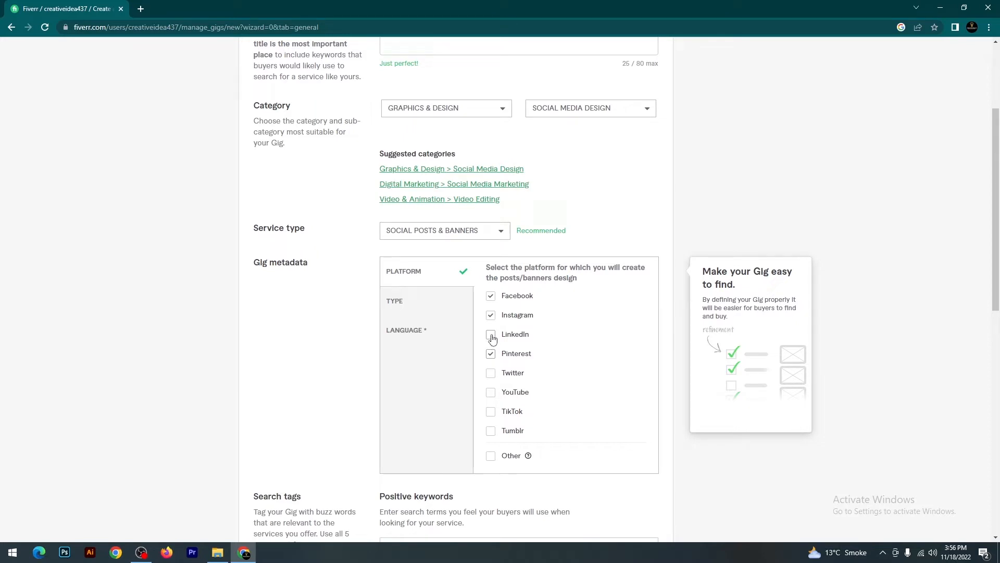
left_click(493, 395)
left_click(491, 374)
left_click(492, 415)
scroll(557, 376, "down", 2)
scroll(557, 376, "down", 2)
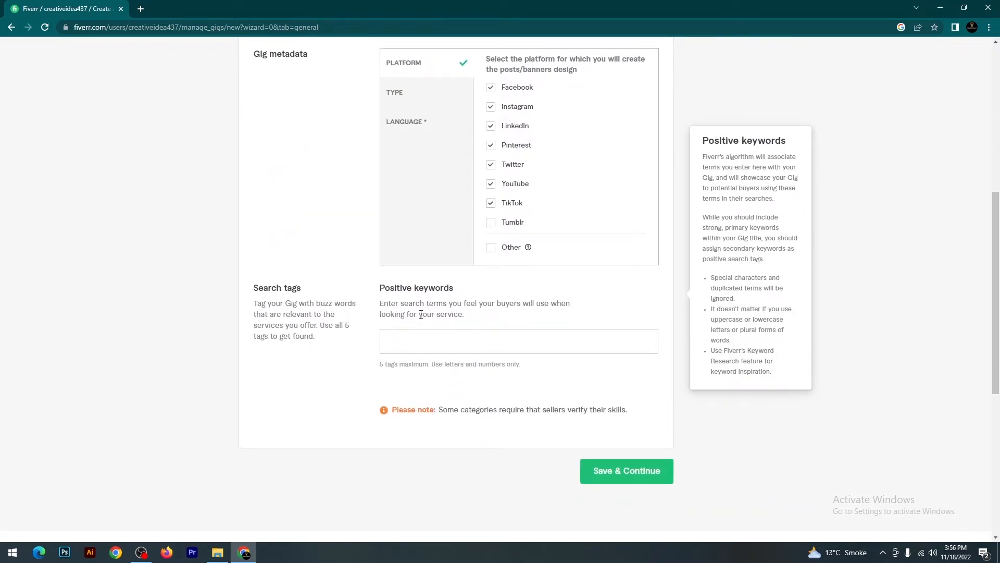
scroll(297, 248, "down", 2)
scroll(387, 283, "up", 3)
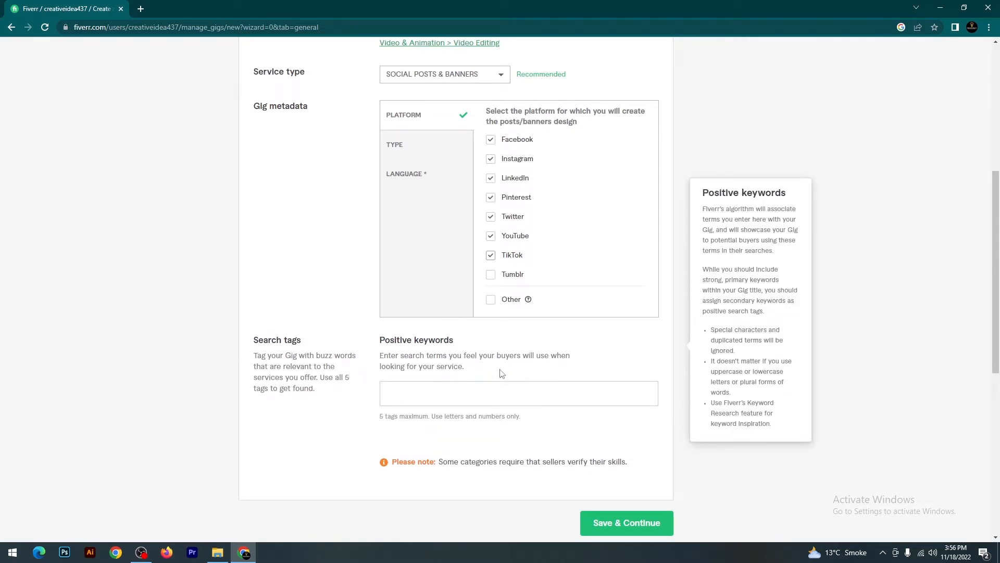
scroll(490, 362, "up", 2)
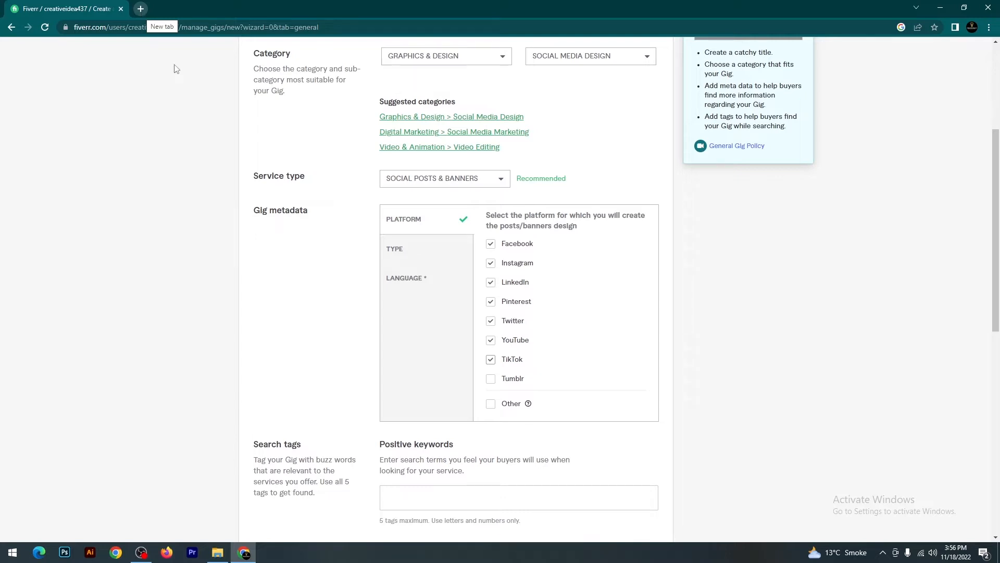
scroll(433, 310, "up", 4)
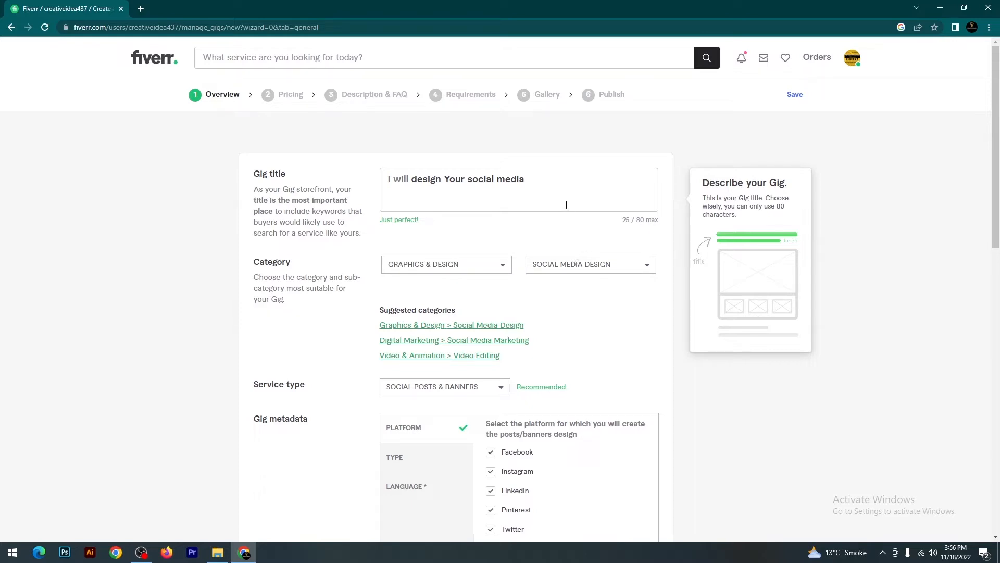
Step: Switch to YouTube in a new browser tab and open the Creative Ideas channel page
left_click(140, 9)
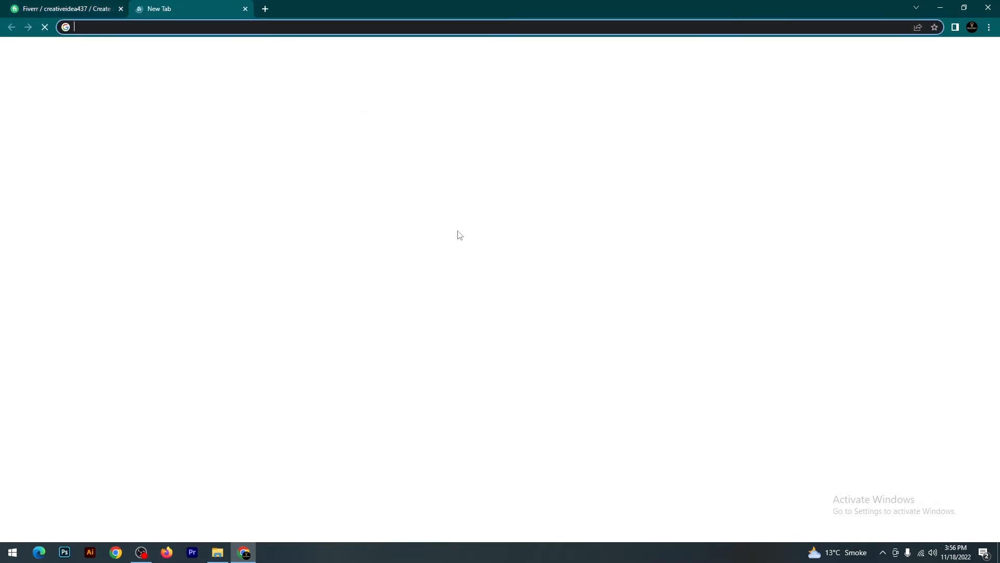
type("https://www.youtube.com/channel/UCZj4A5ULGqwyTAEhiY1wwFw")
key("Return")
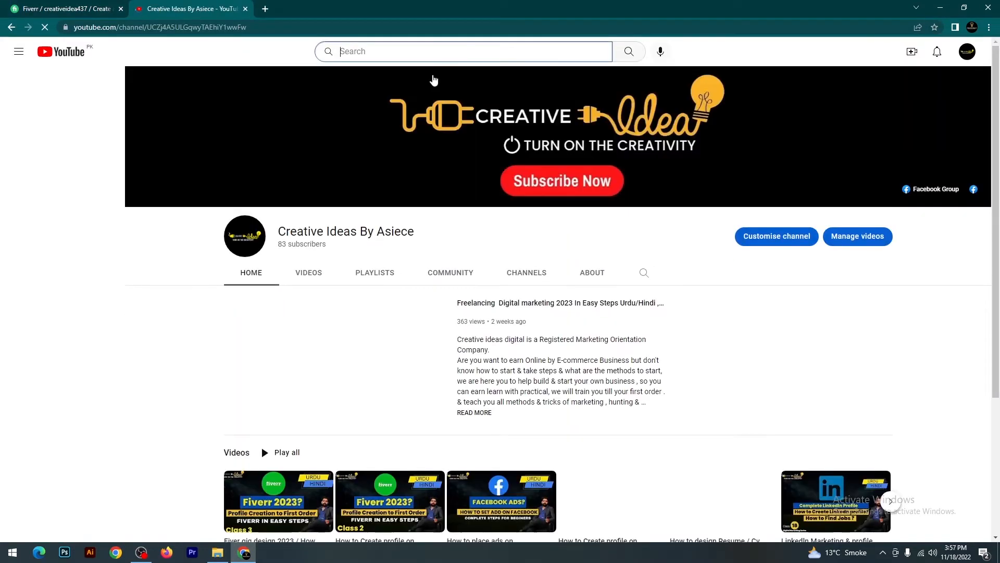
Step: Pause the channel's intro video and search YouTube for "how to make pizza at home"
key("slash")
type("how")
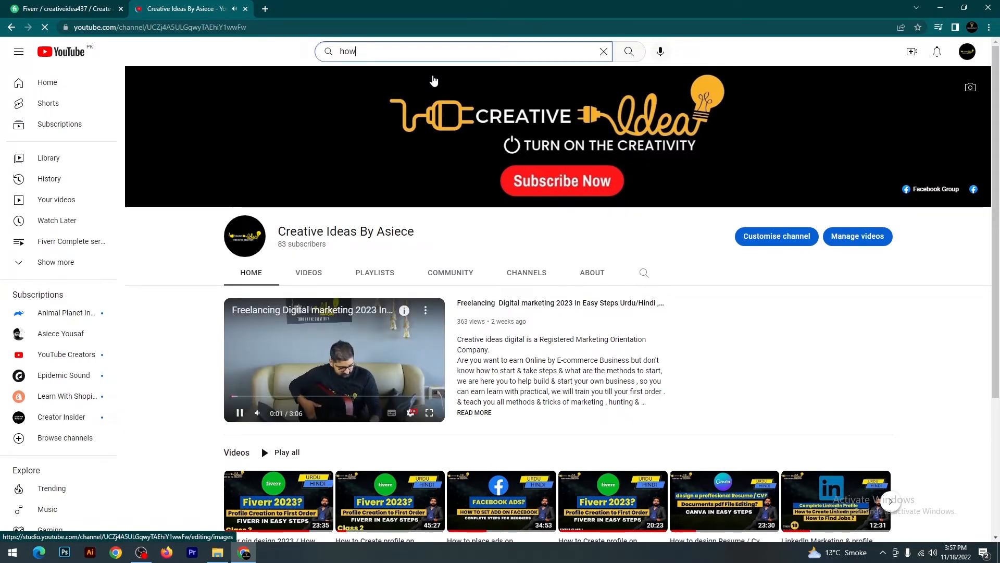
left_click(240, 413)
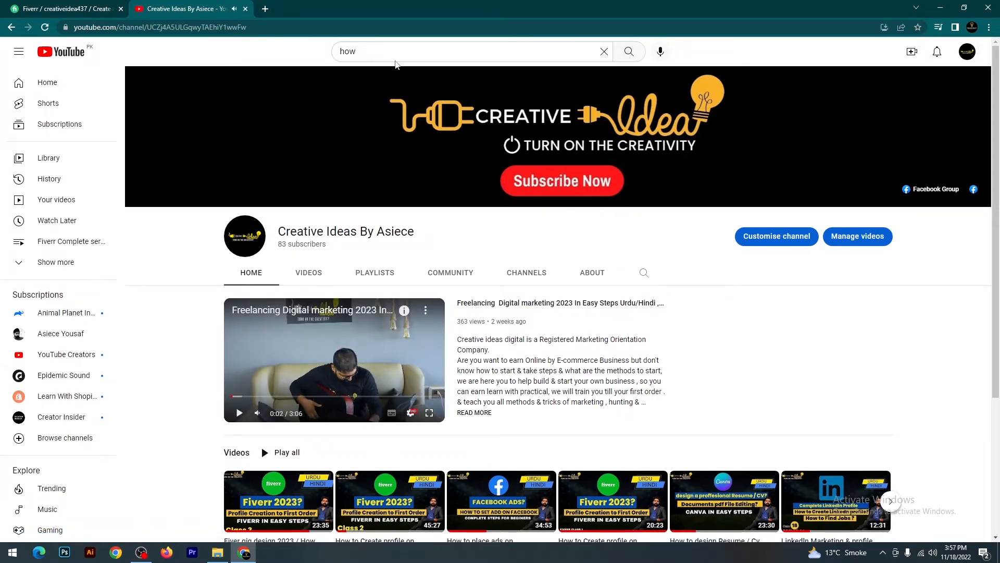
left_click(398, 52)
type("to make pi")
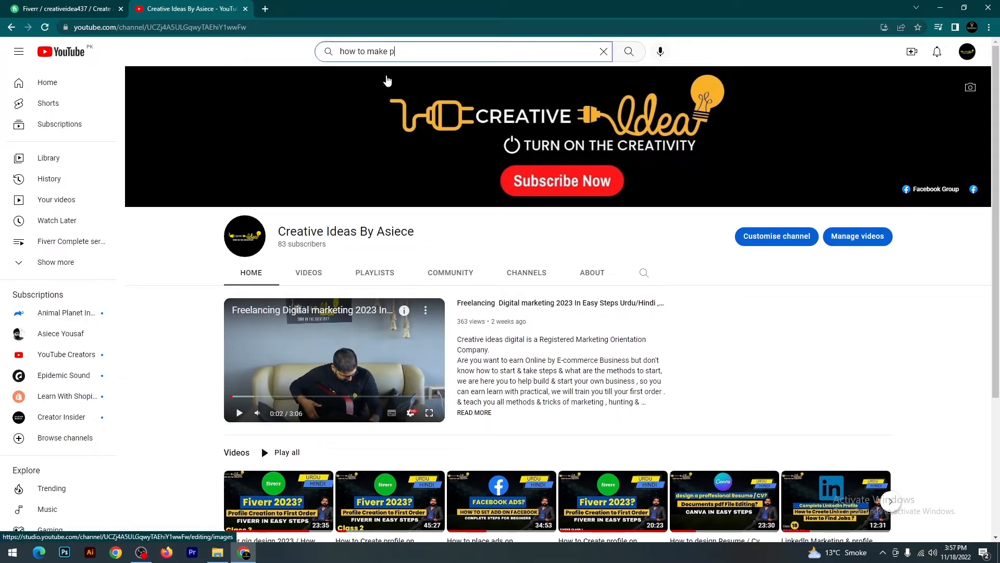
type("zza at home")
key("Return")
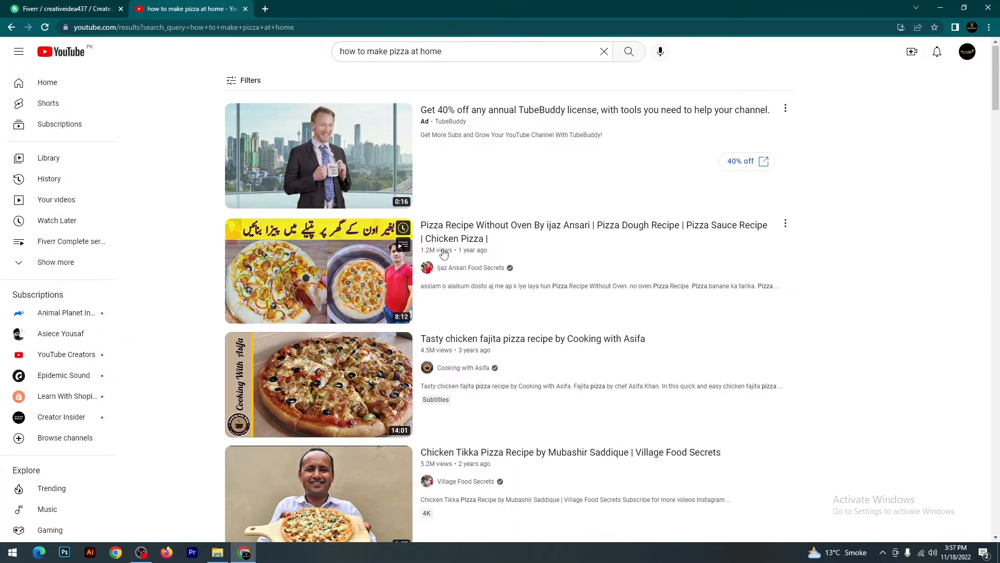
Step: Look through the pizza video results and compare their titles with the wording of the search phrase
scroll(445, 254, "down", 9)
scroll(444, 255, "up", 7)
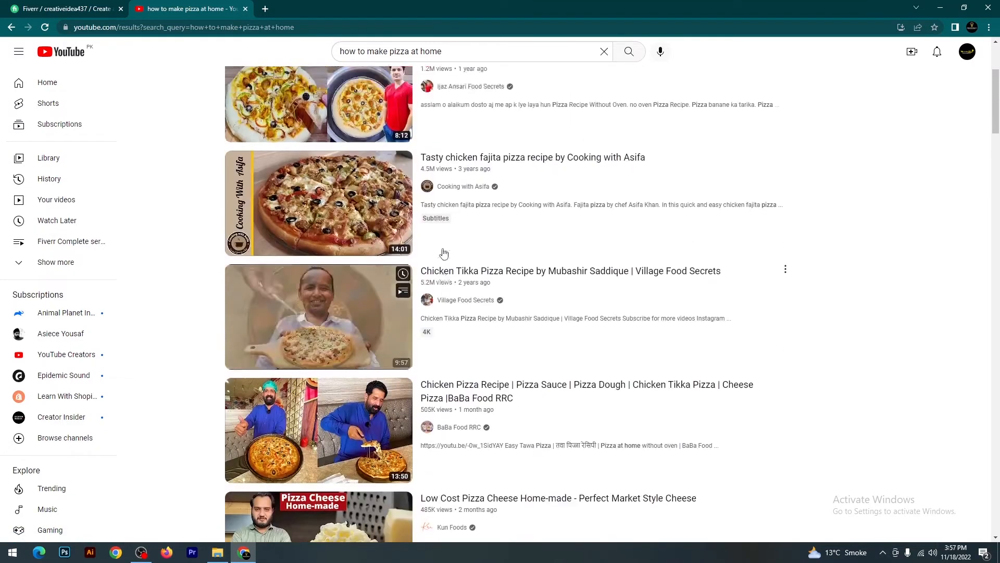
scroll(637, 291, "up", 2)
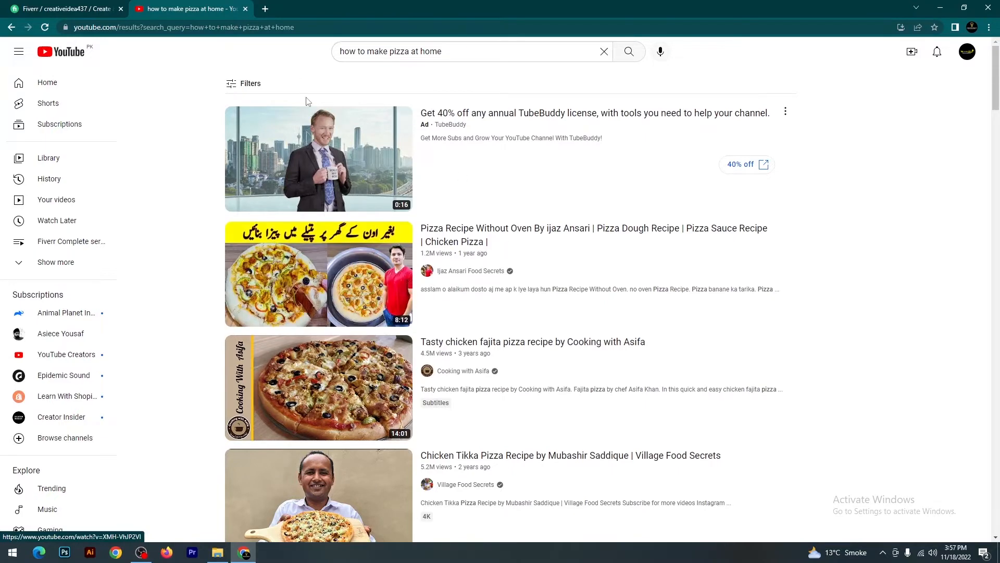
left_click_drag(468, 55, 309, 69)
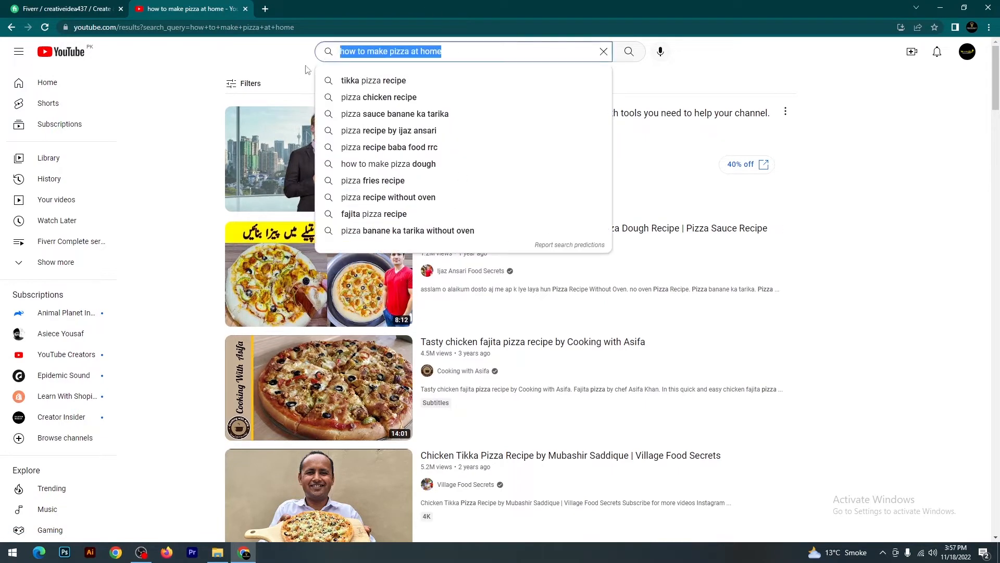
left_click(188, 145)
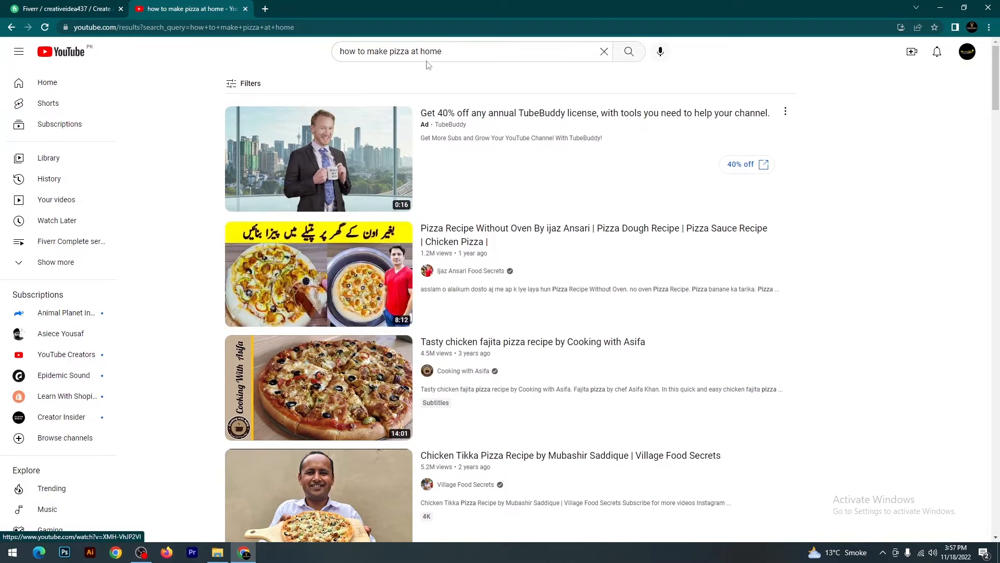
left_click_drag(457, 51, 337, 52)
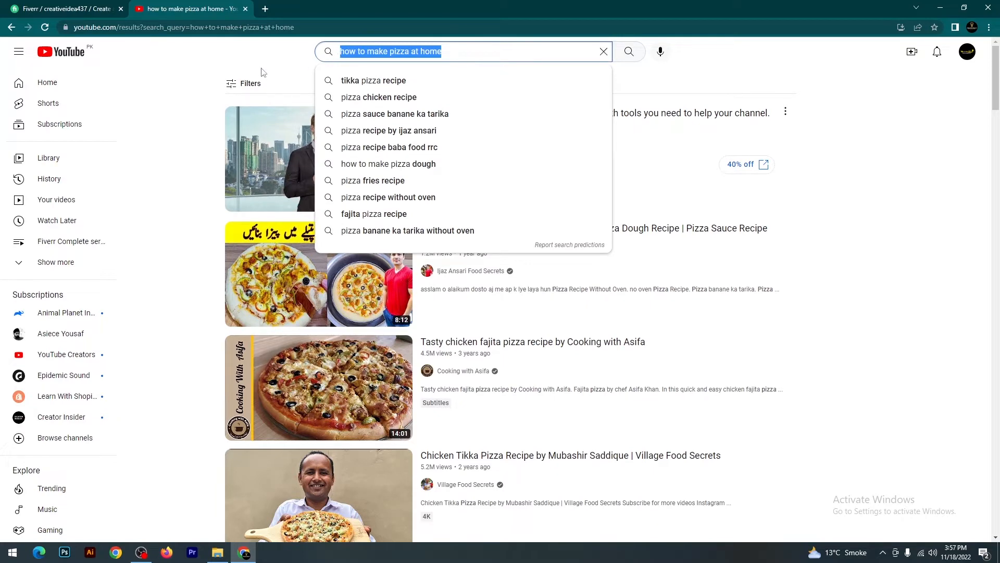
left_click(276, 62)
Step: Switch back to the Fiverr gig form and review the wording of the gig title
left_click(68, 8)
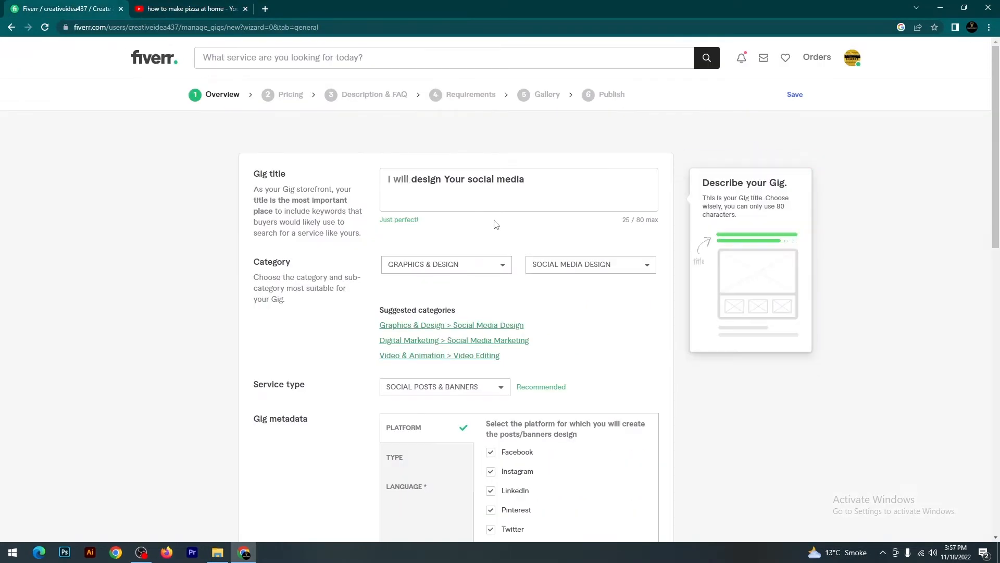
scroll(524, 302, "down", 1)
scroll(516, 277, "up", 1)
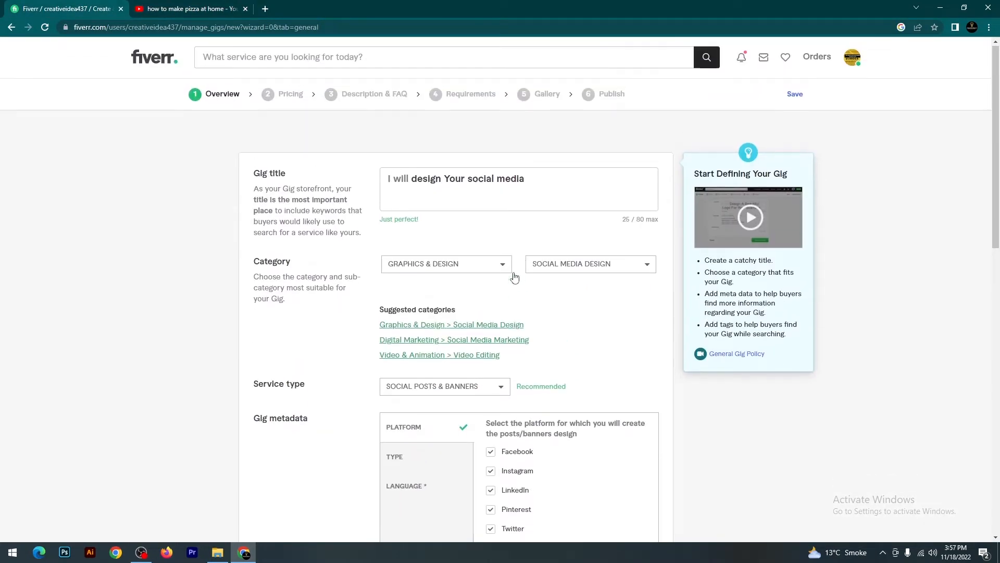
left_click(539, 186)
left_click_drag(528, 183, 377, 188)
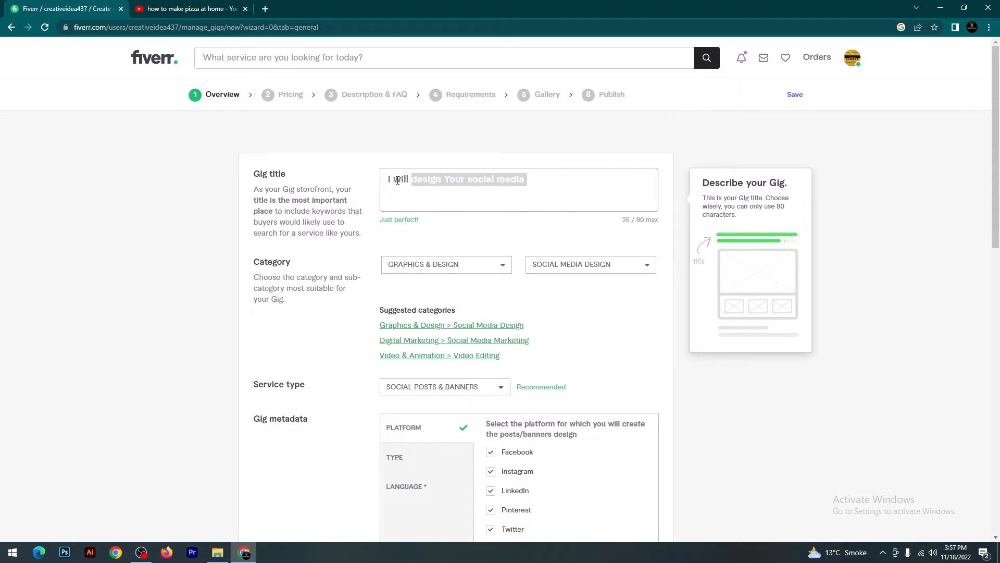
left_click(527, 182)
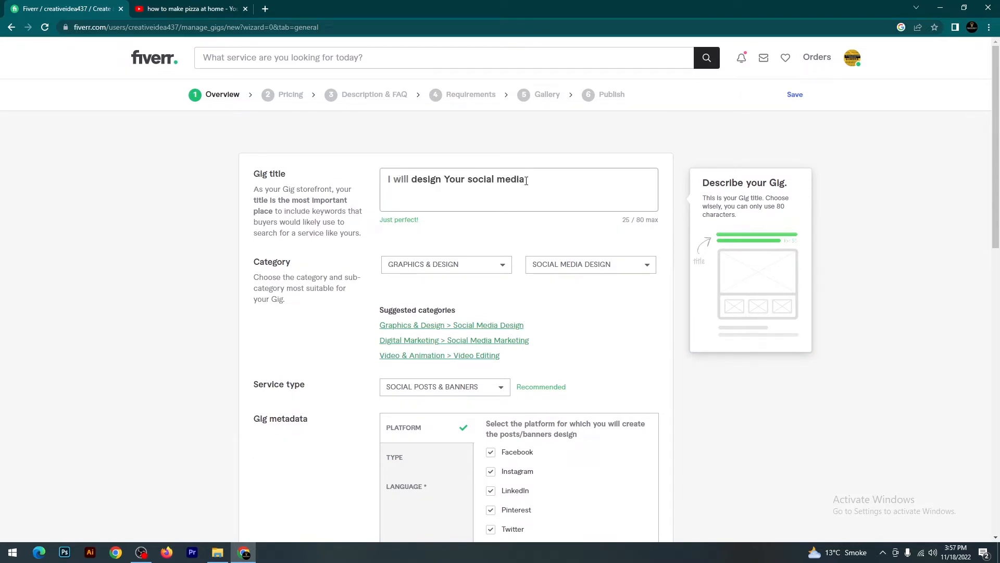
Step: Add Social media post designer, Creative post designer and Ads designer as the gig's positive keywords
scroll(583, 344, "down", 6)
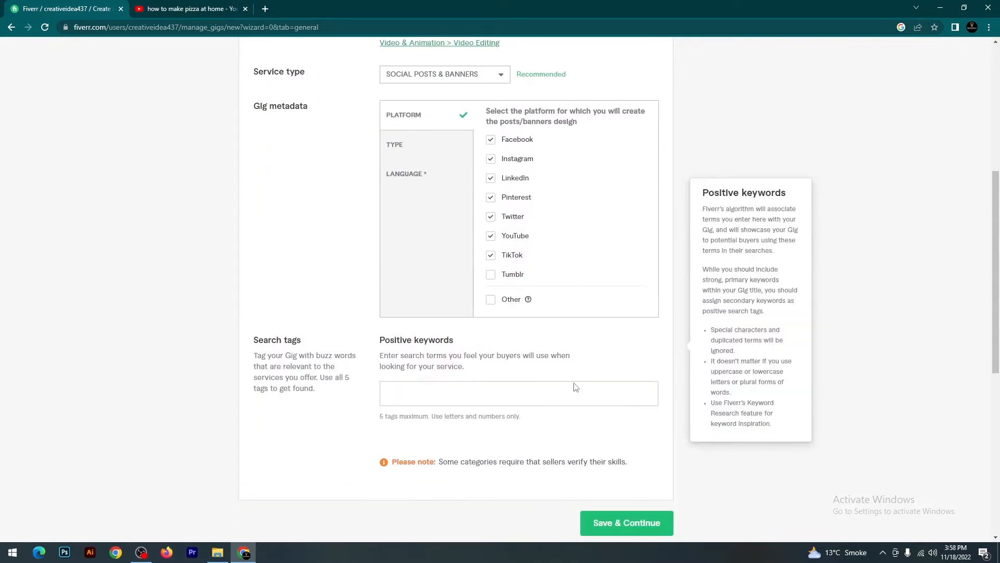
scroll(570, 390, "down", 2)
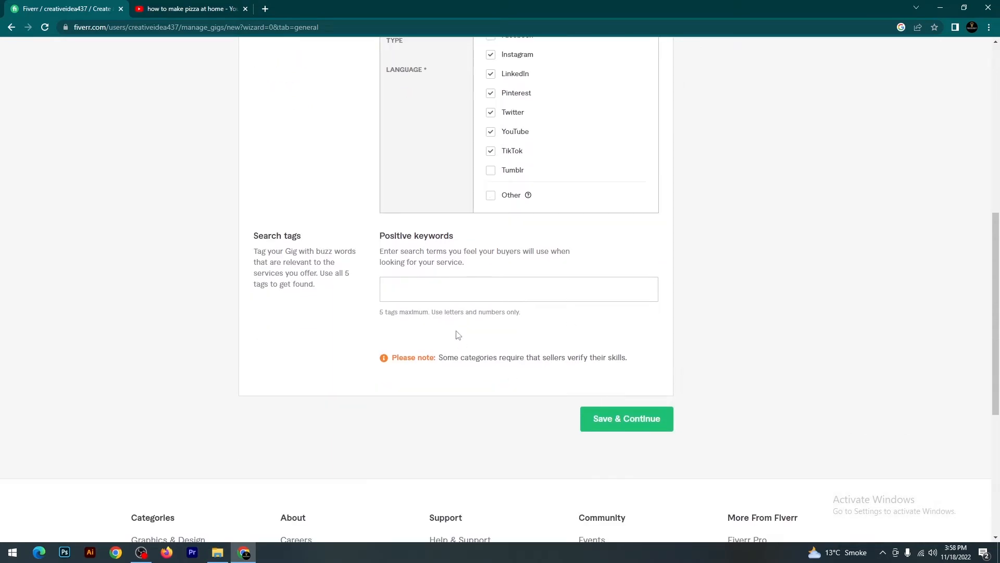
left_click(461, 291)
left_click(521, 358)
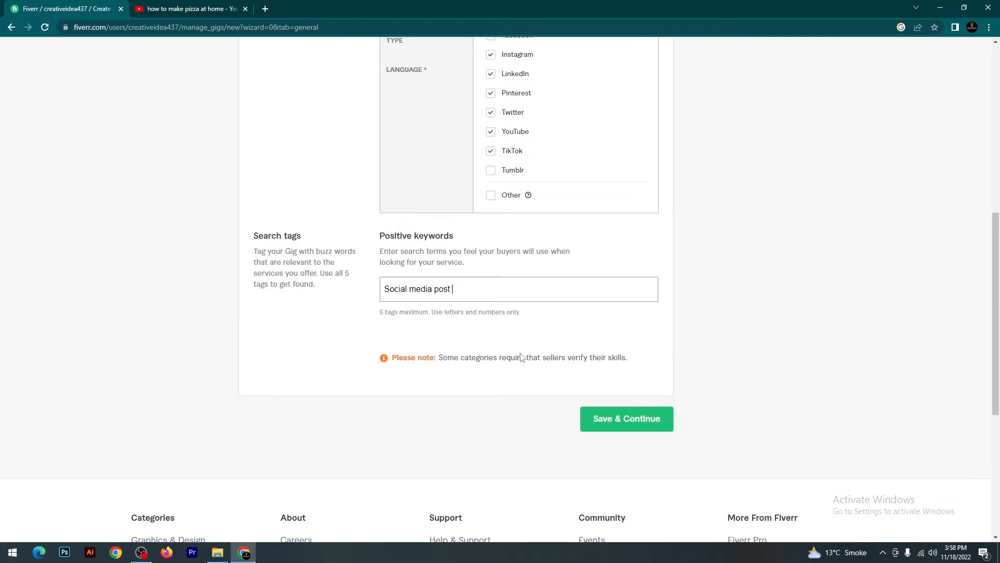
type("designer")
key("Return")
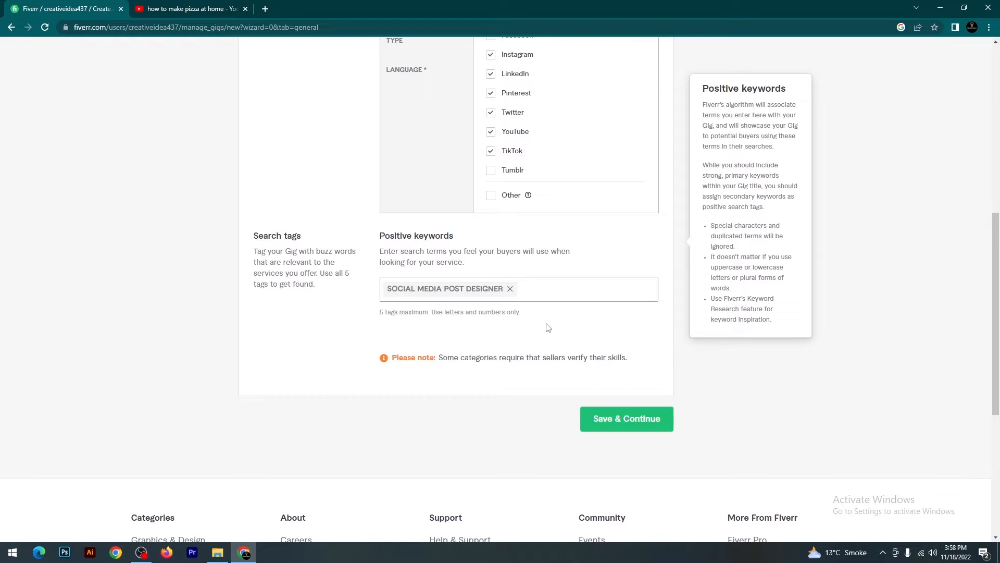
type("reative post designer")
key("Return")
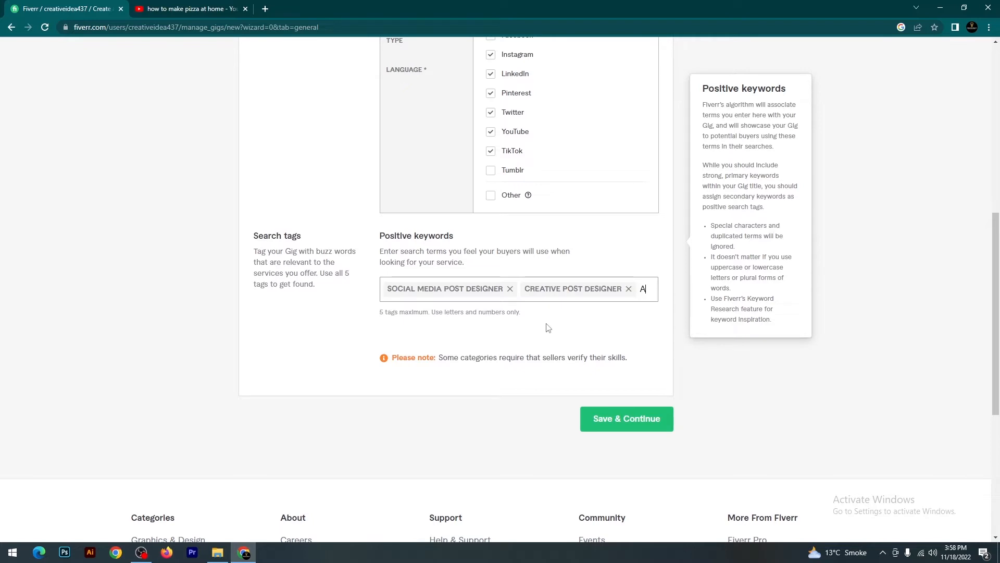
type("Ads designer")
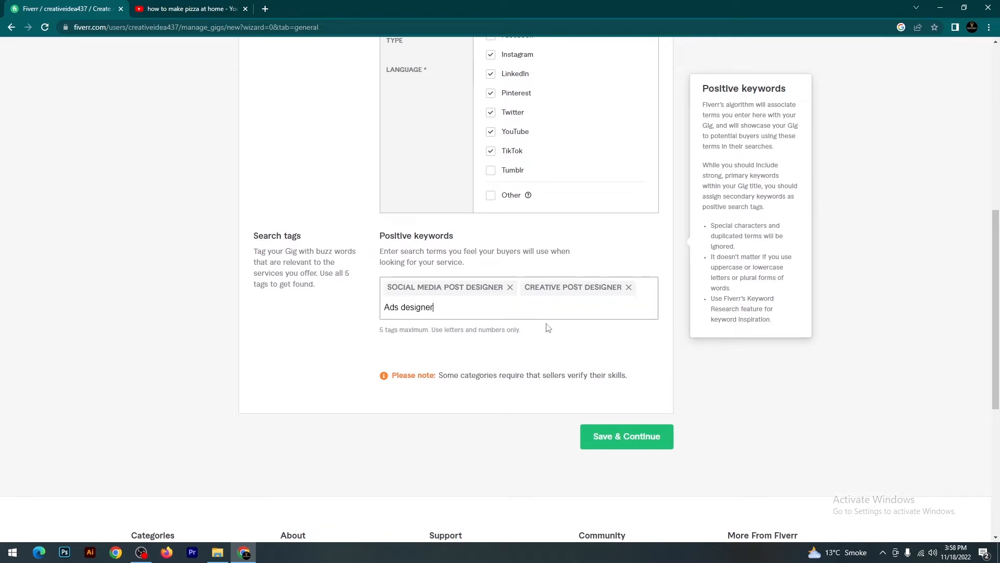
key("Return")
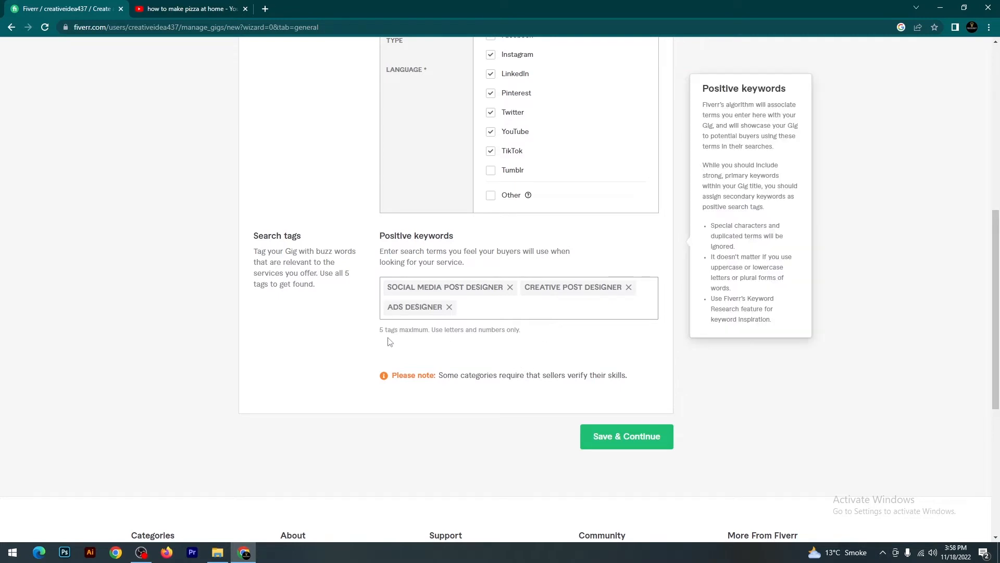
Step: Add Post designer and Banner designer to the gig's positive keywords and submit the overview to continue
left_click_drag(369, 336, 514, 340)
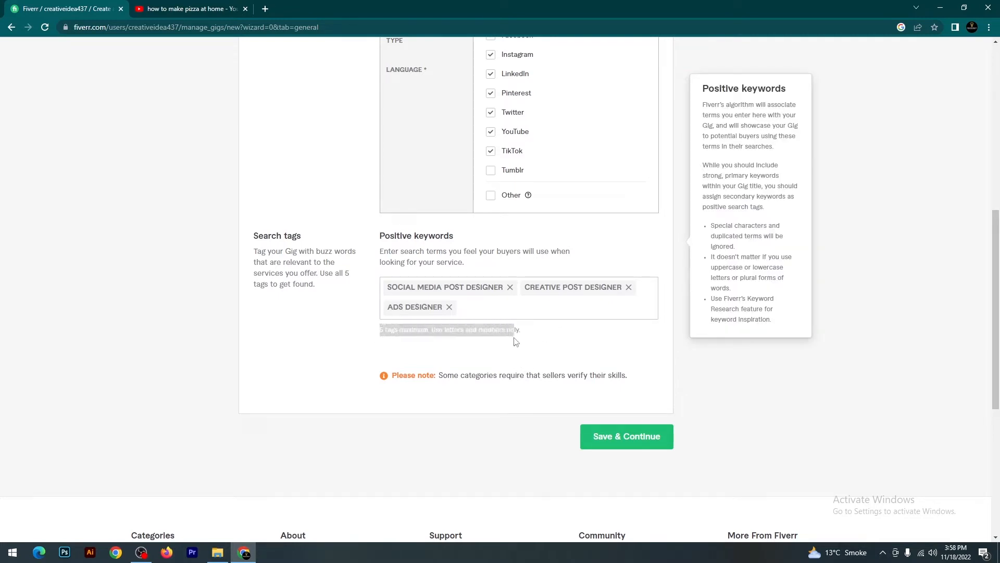
left_click(496, 313)
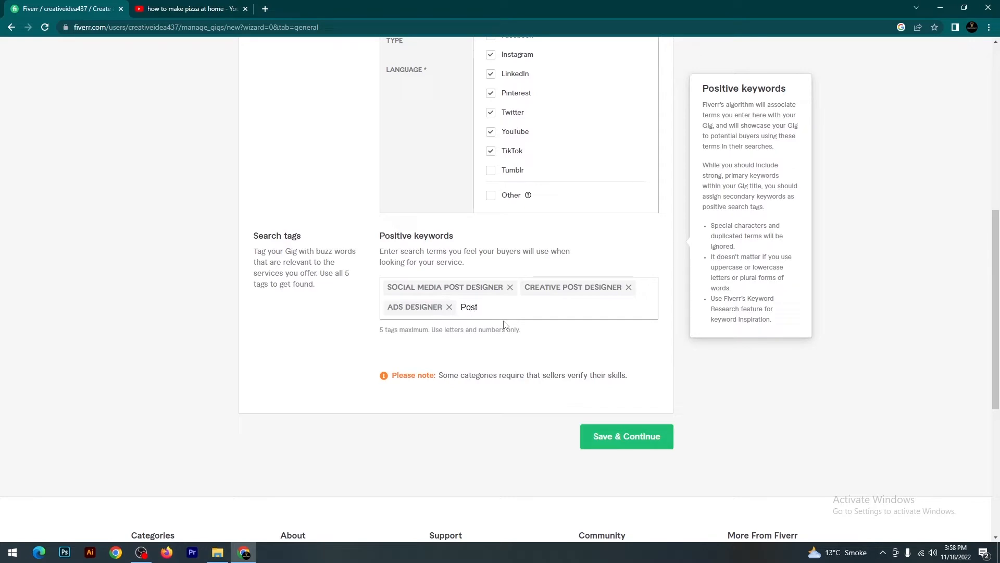
type("Post designer")
key("Return")
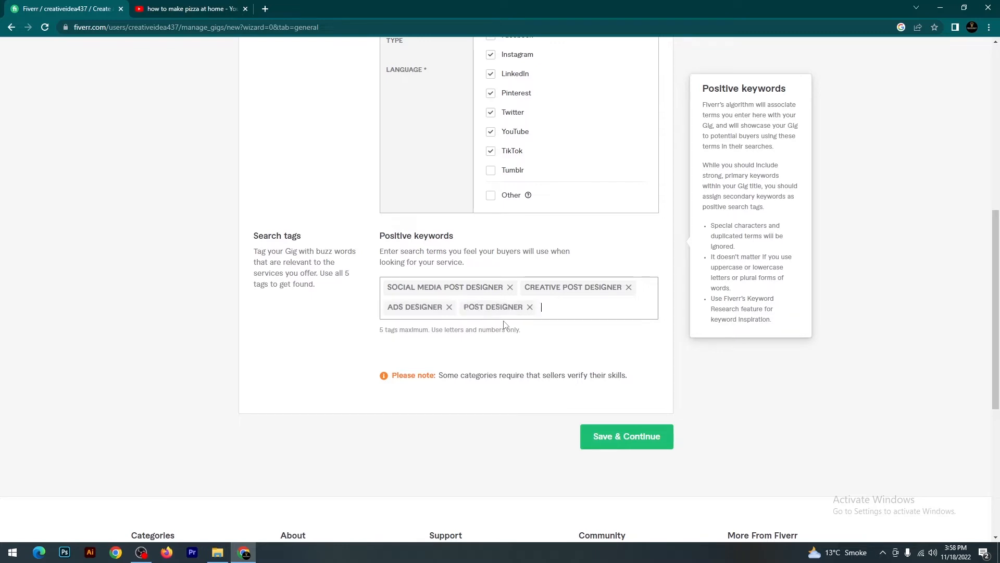
type("banner designer")
key("Return")
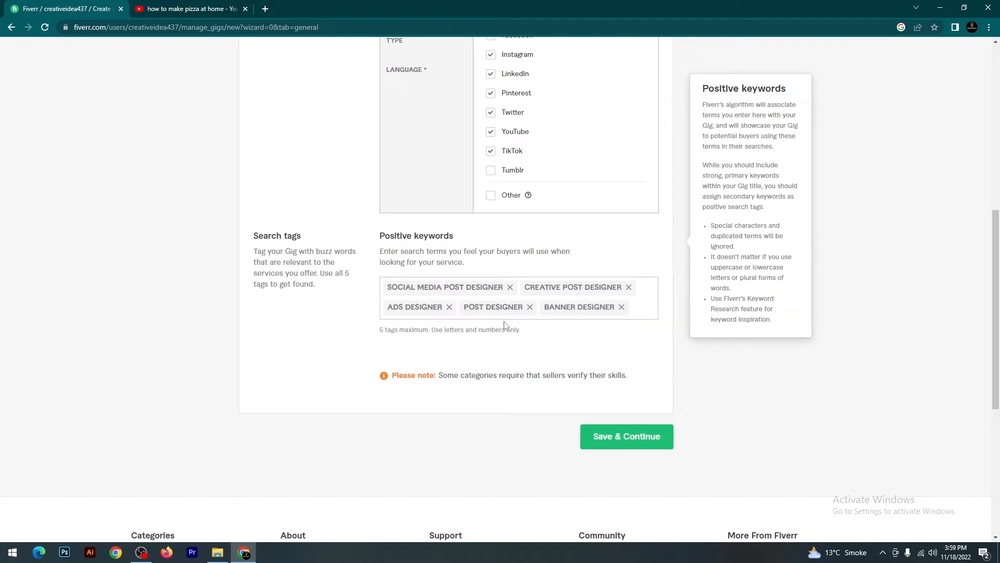
scroll(652, 327, "down", 2)
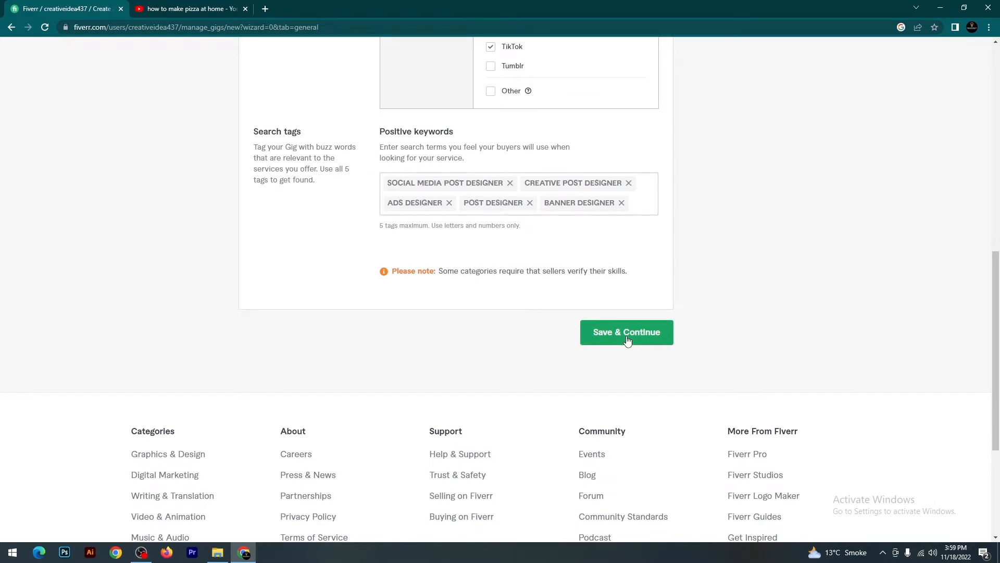
left_click(627, 339)
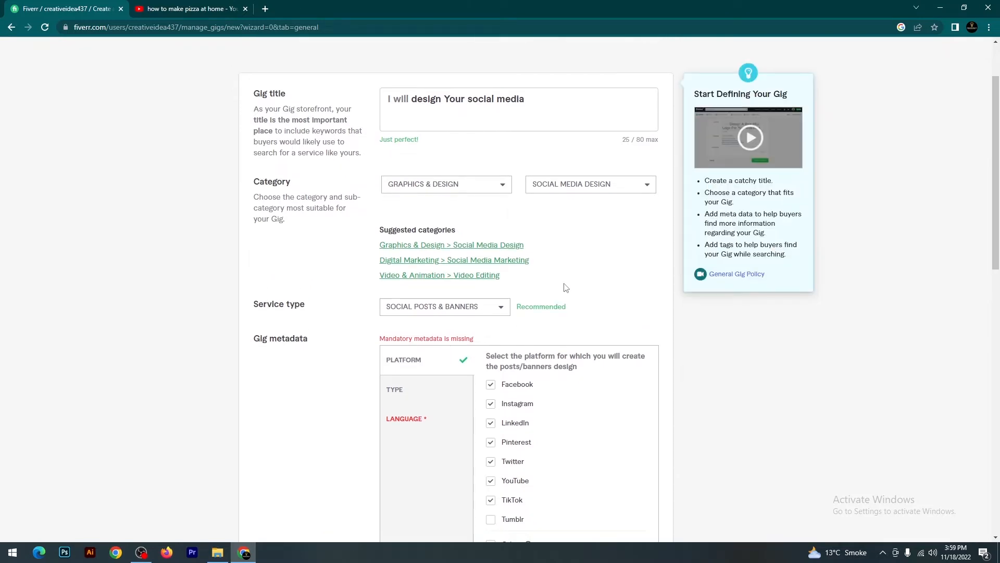
Step: Select English and Arabic as the languages of the posts in the gig metadata
scroll(563, 285, "down", 2)
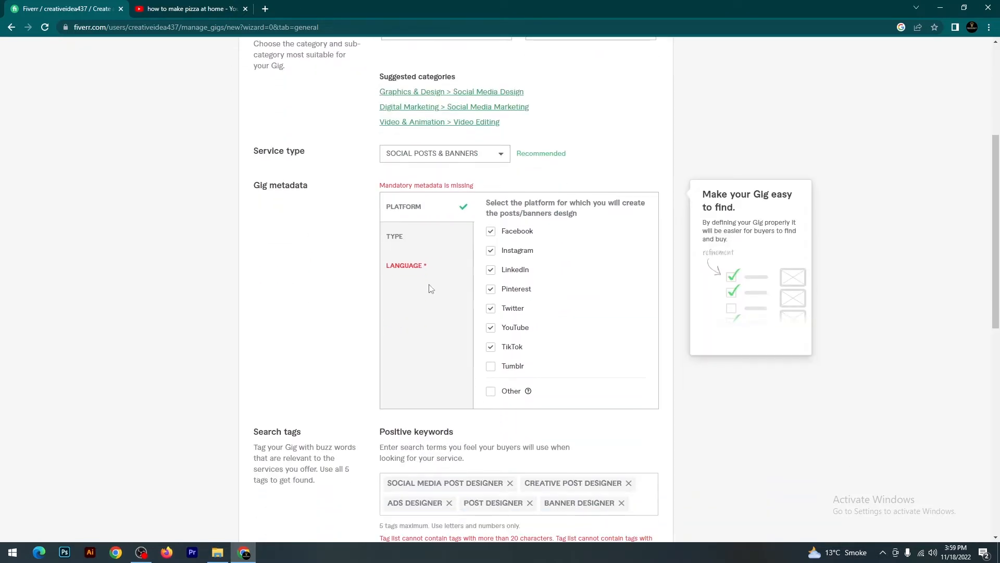
scroll(432, 286, "down", 1)
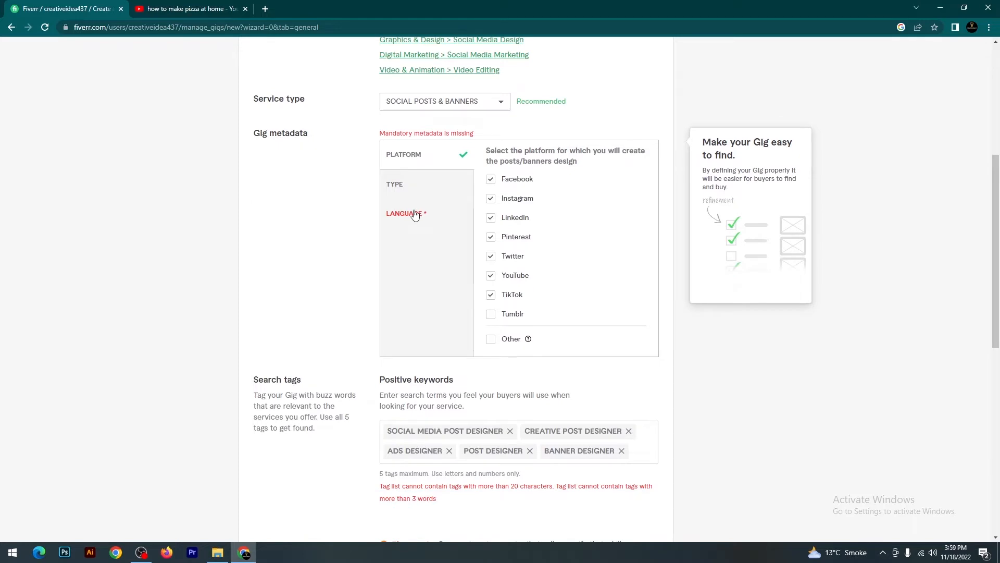
left_click(416, 219)
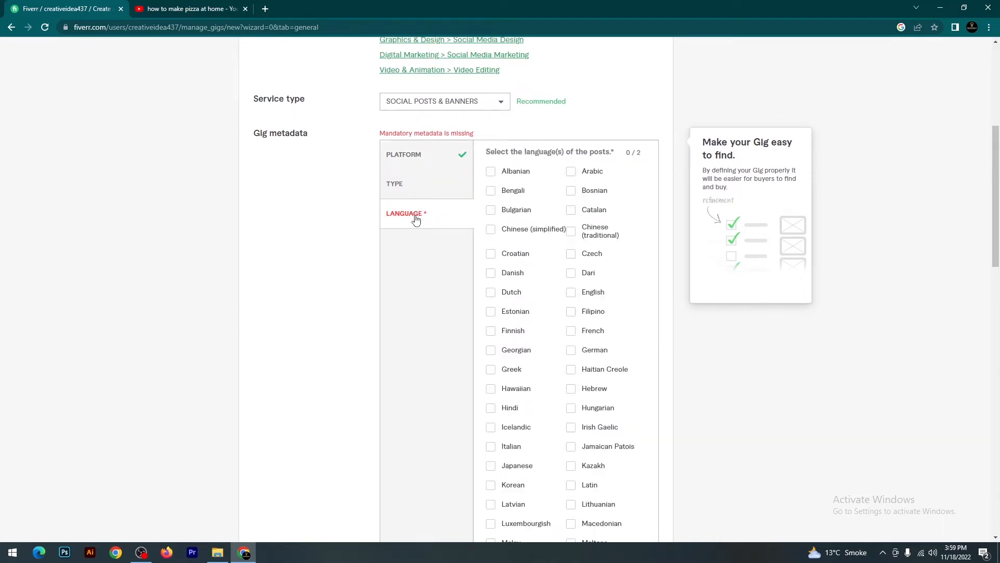
left_click(572, 295)
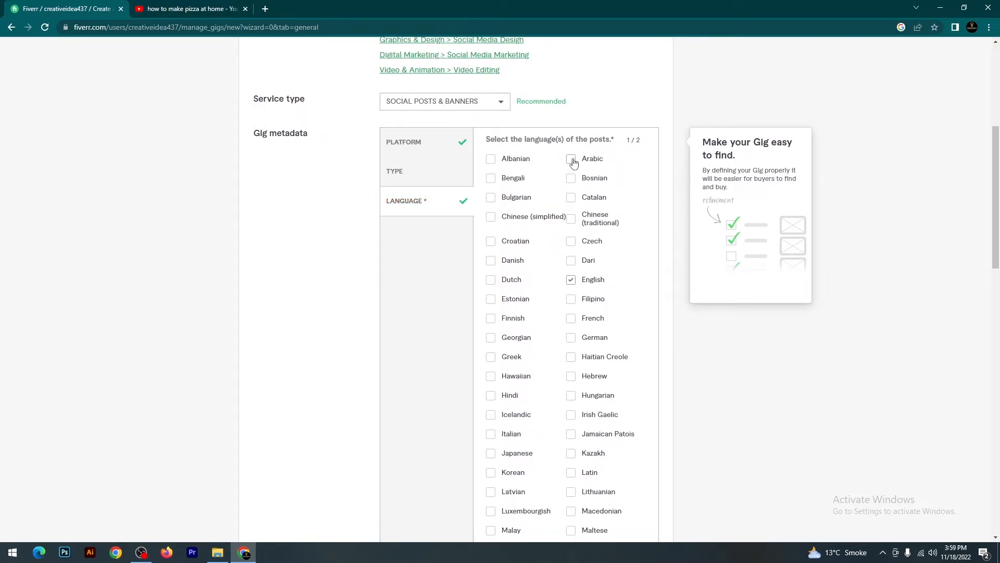
left_click(571, 159)
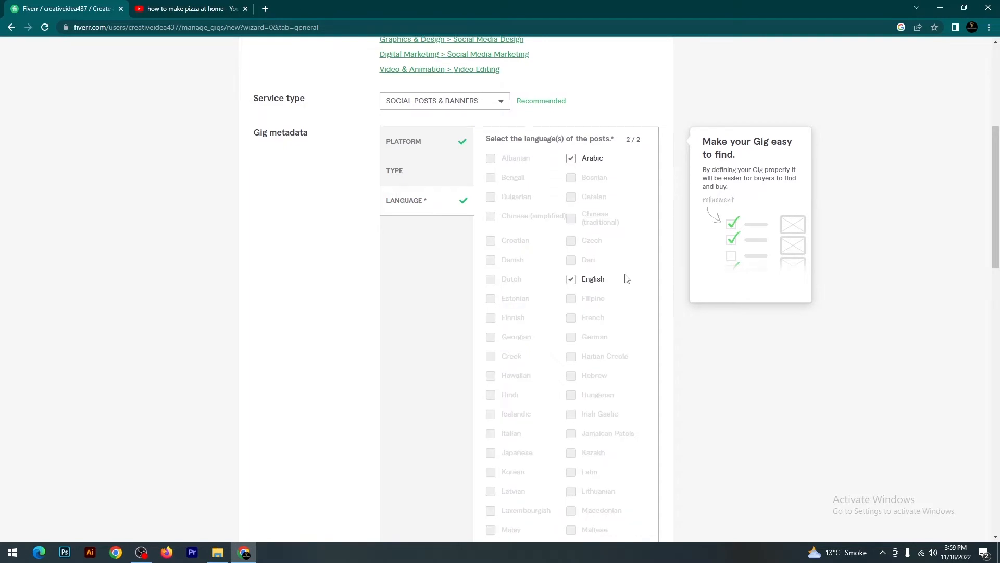
scroll(626, 279, "down", 7)
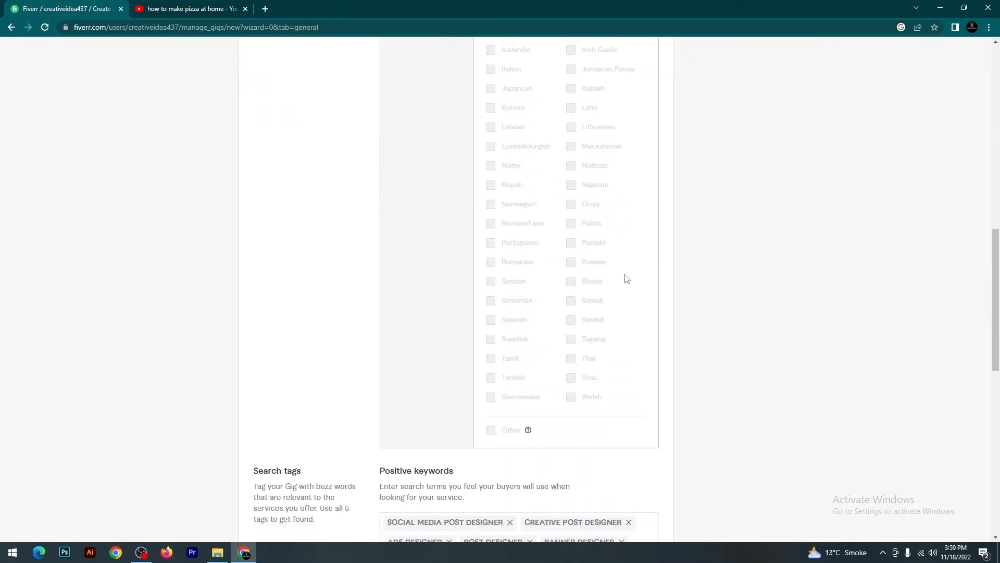
scroll(627, 279, "up", 7)
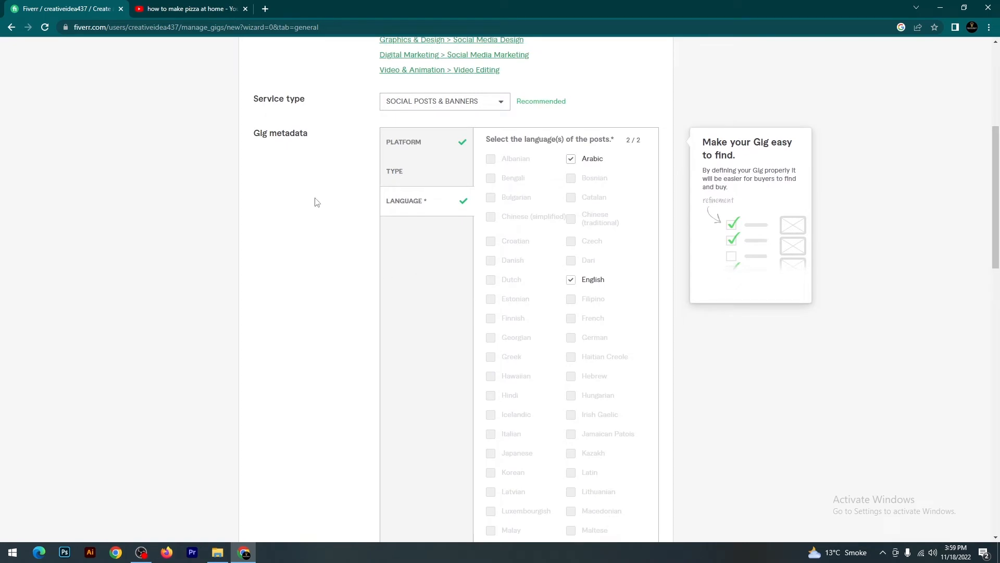
scroll(632, 196, "down", 10)
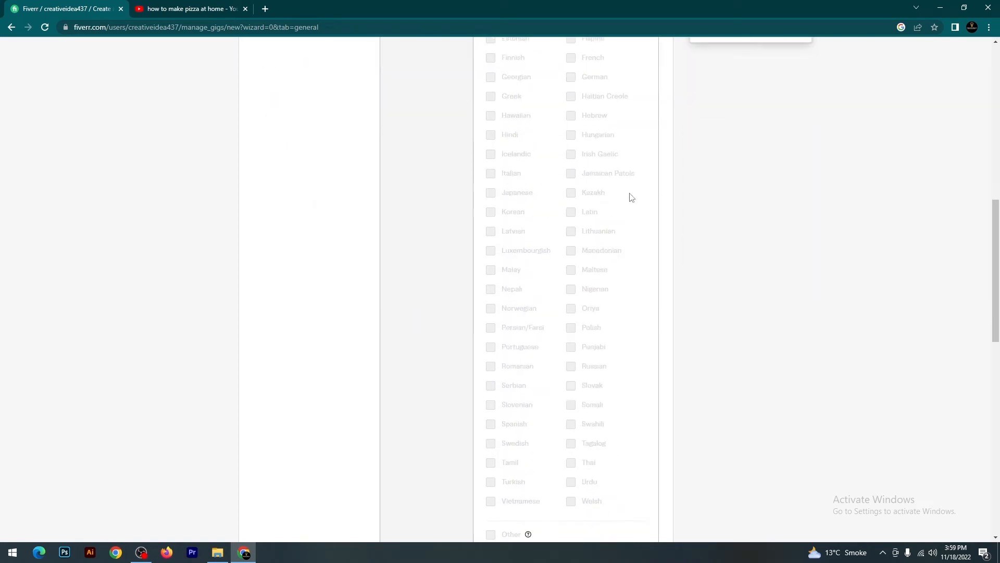
scroll(625, 199, "up", 2)
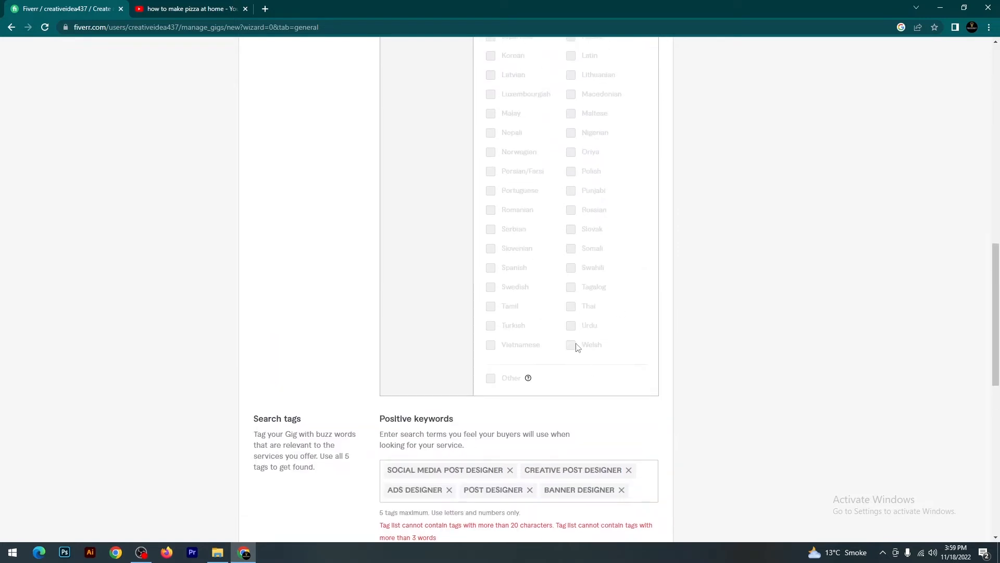
Step: Remove Social media post designer and Creative post designer from the positive keywords, and save the overview to continue to pricing
scroll(575, 330, "down", 4)
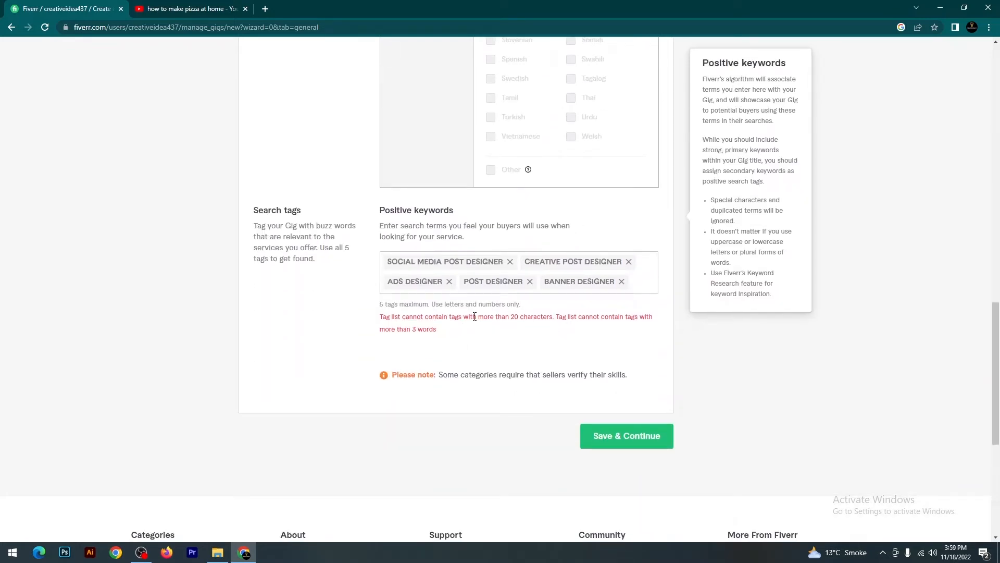
left_click(509, 264)
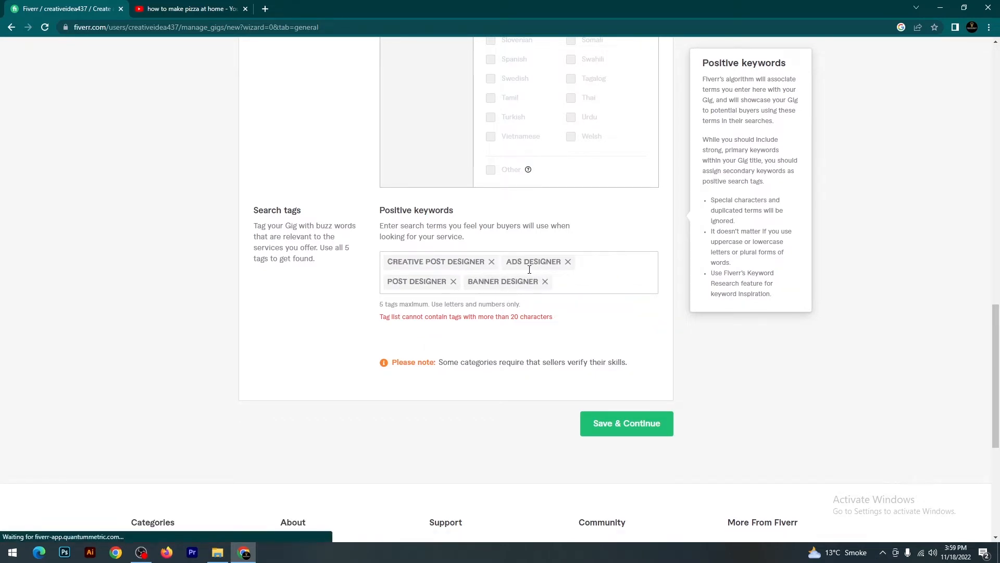
left_click(491, 262)
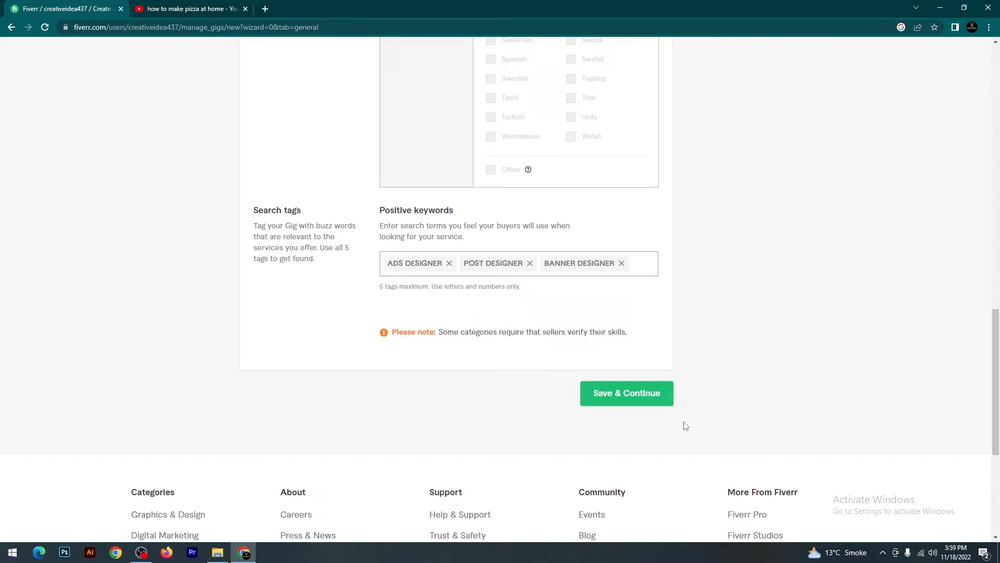
left_click(640, 404)
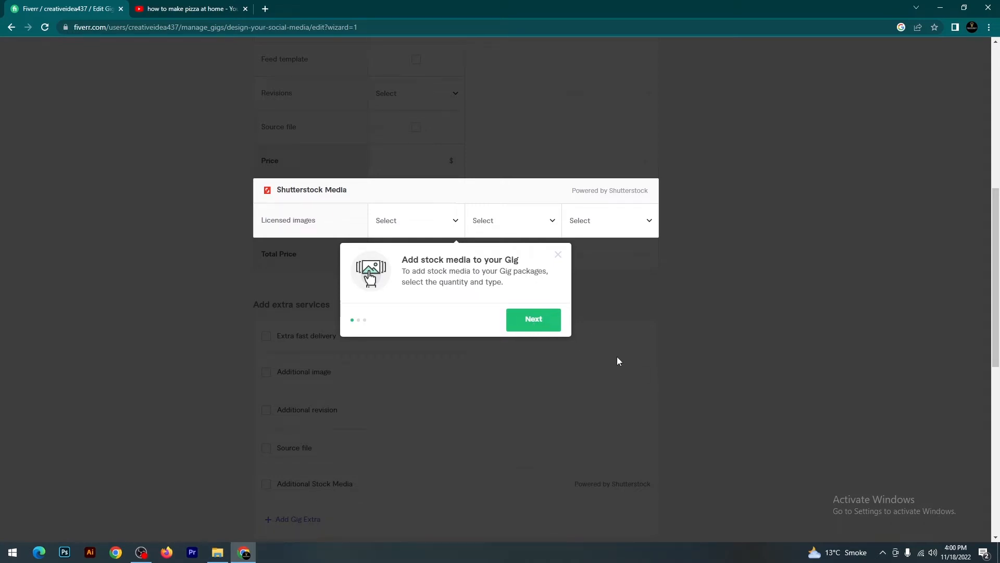
Step: Go through the introduction to adding stock media to the gig and close it
left_click(534, 319)
left_click(535, 324)
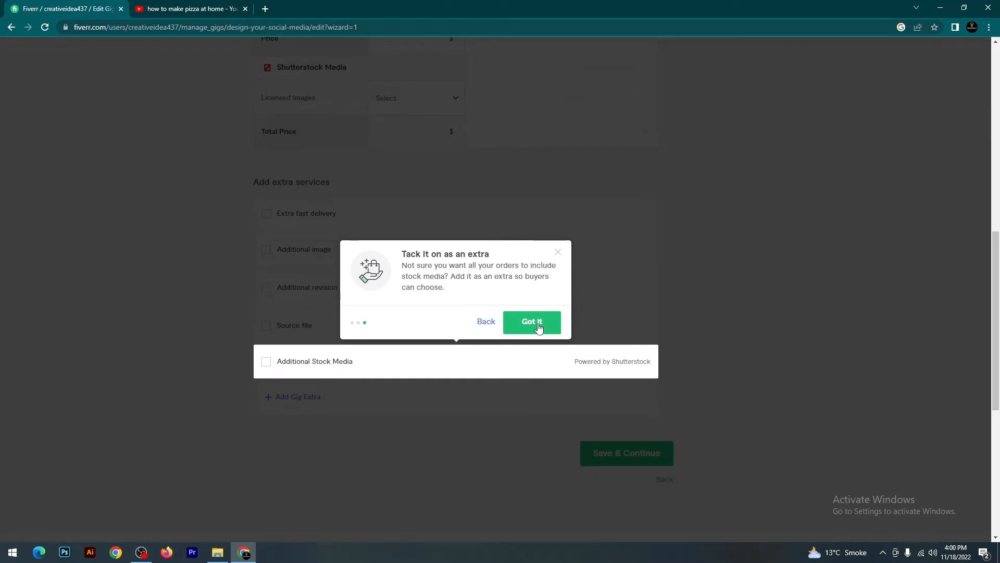
left_click(538, 327)
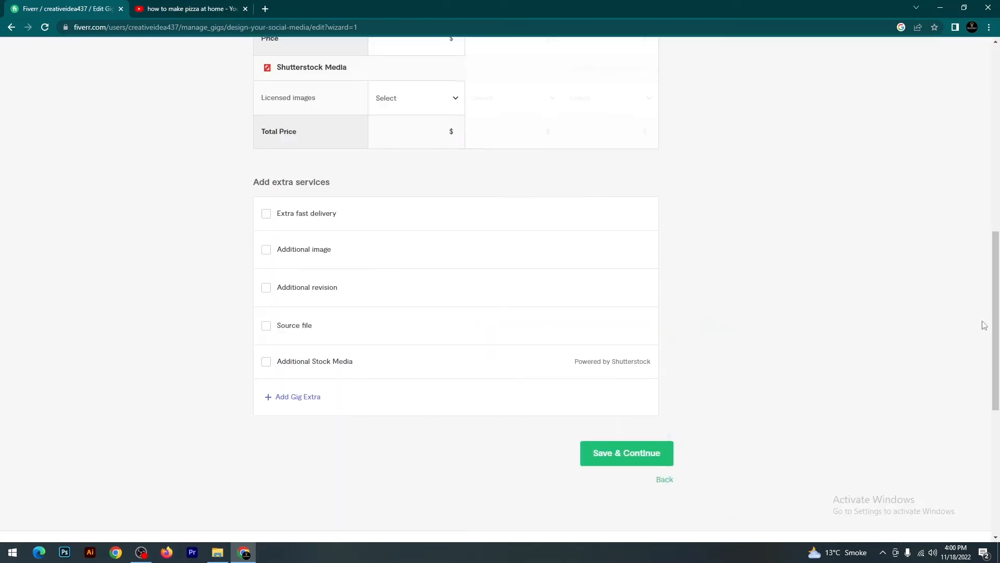
Step: Review the Scope & Pricing page, including the gig creation stages and the Basic package fields
scroll(985, 302, "up", 5)
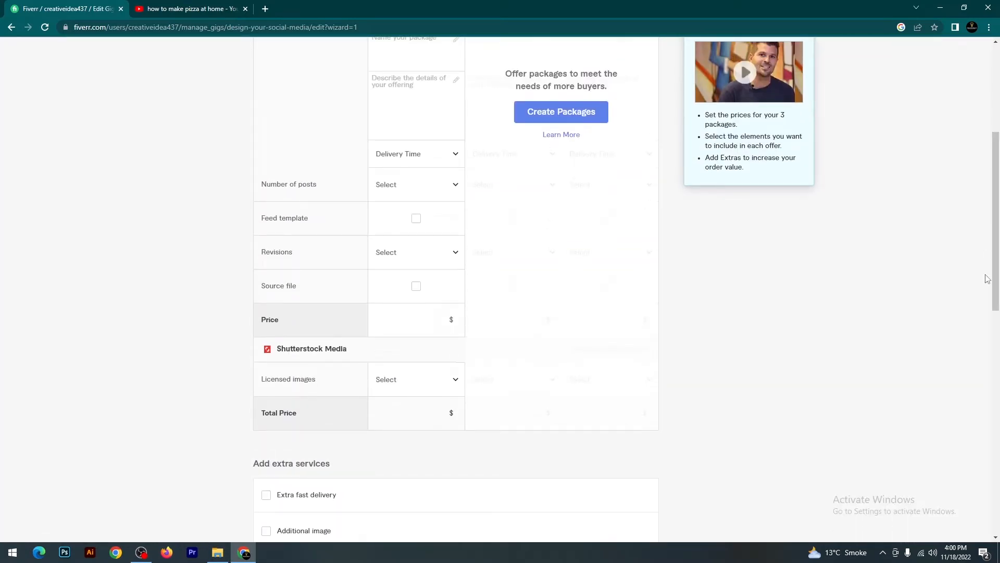
left_click_drag(995, 282, 990, 183)
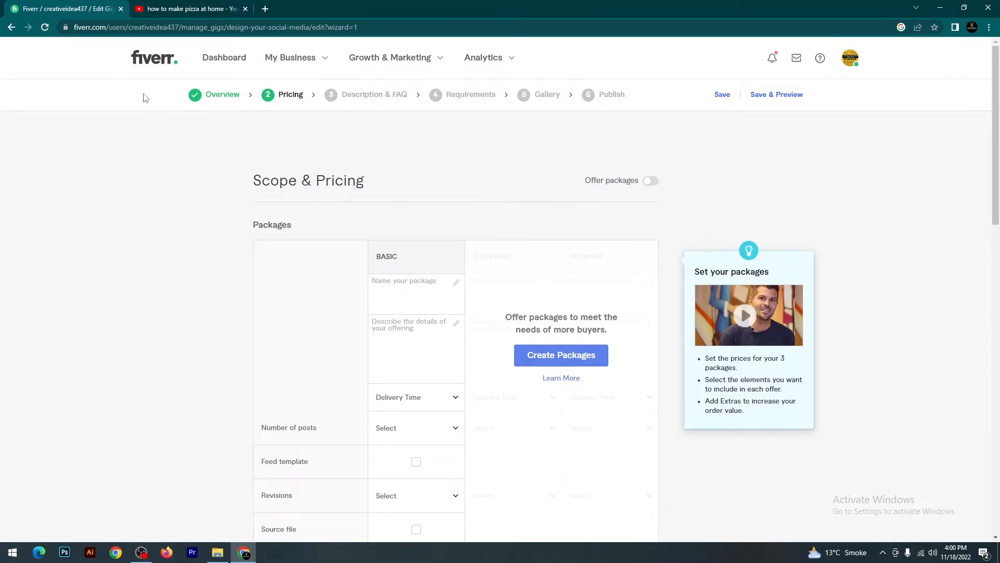
left_click_drag(146, 98, 372, 97)
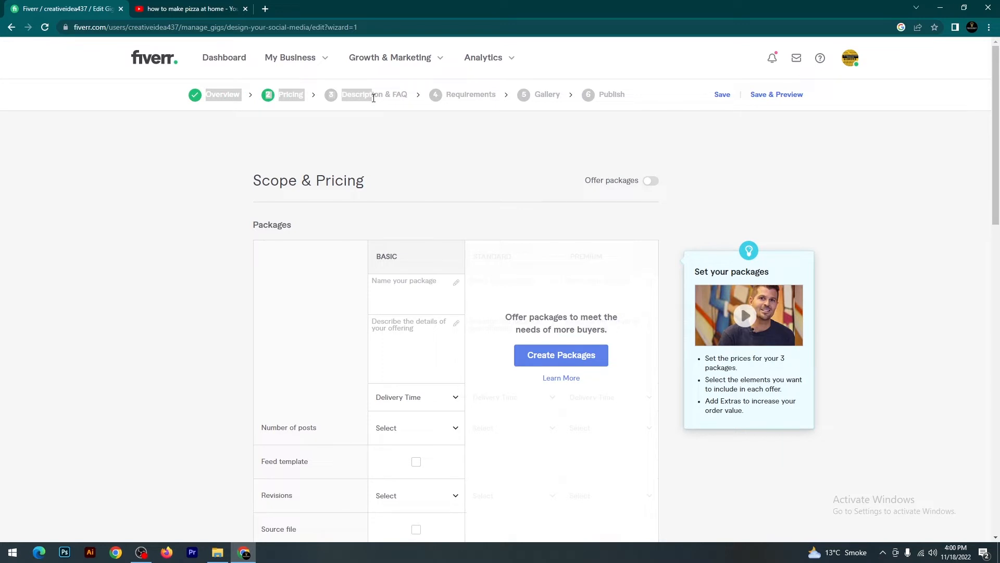
left_click(148, 170)
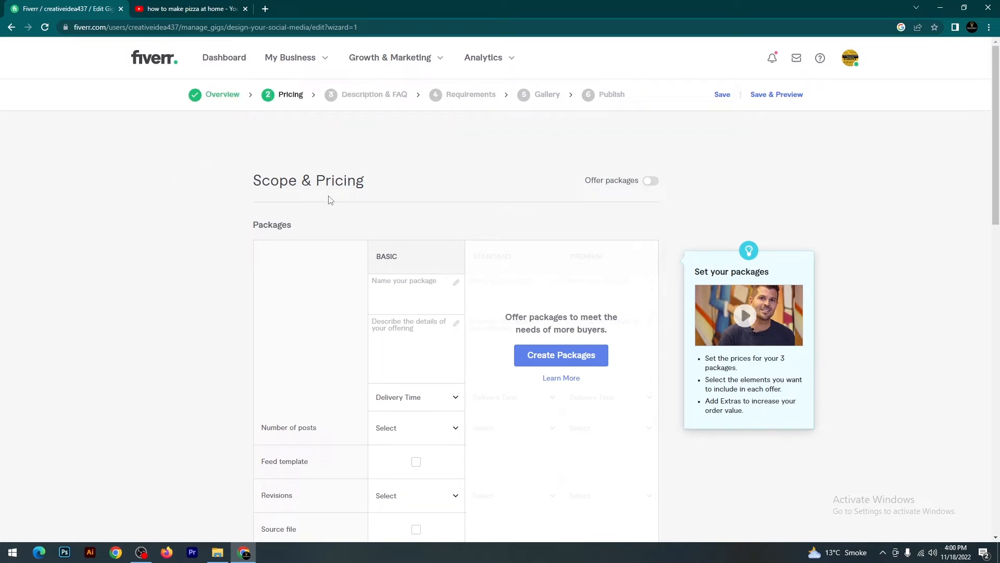
left_click(375, 281)
Step: Search Google for fiverr in a new browser tab and open the Fiverr marketplace home page
left_click(267, 11)
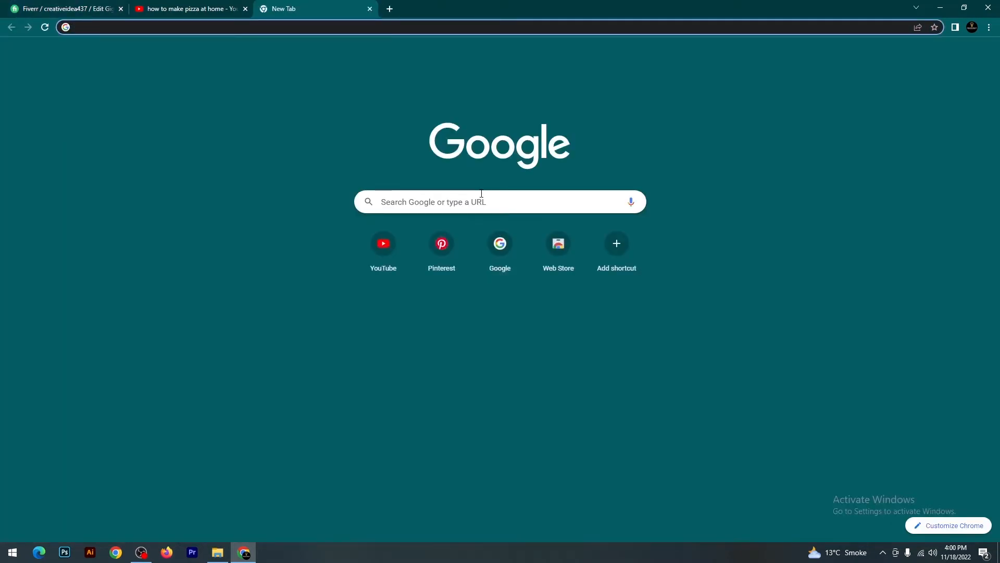
left_click(482, 196)
left_click(435, 223)
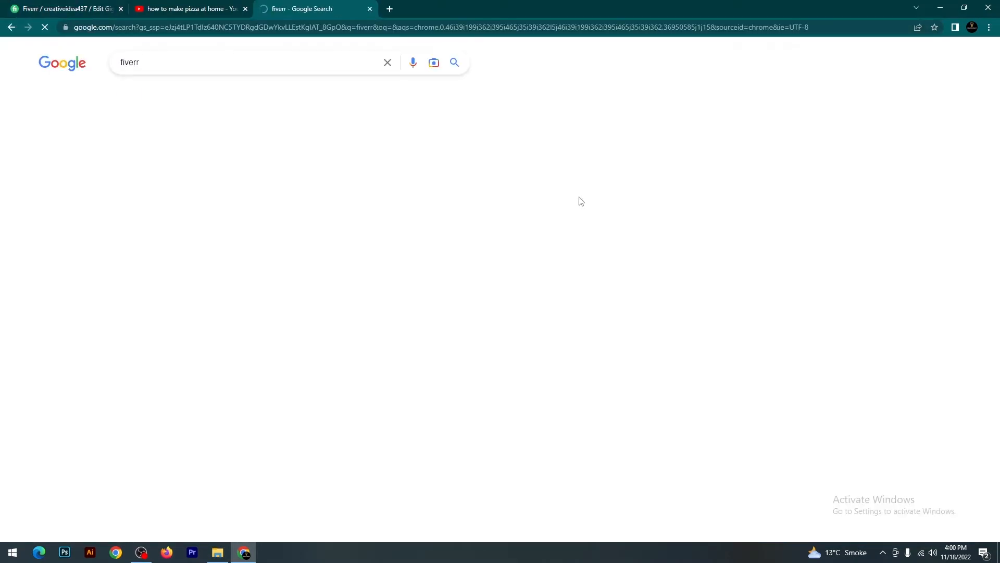
left_click(561, 227)
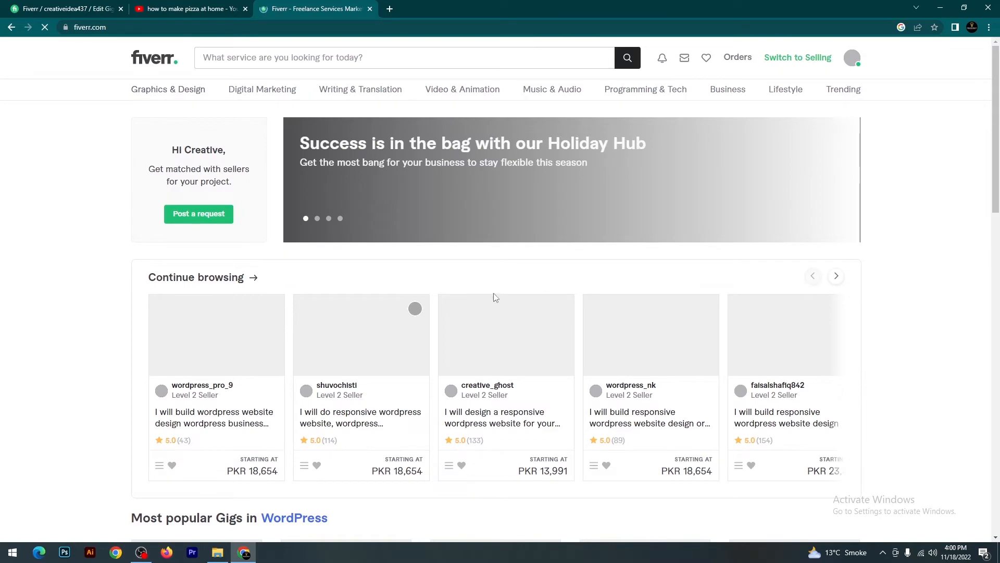
Step: Browse the suggested gigs, dismiss the business services pop-up, and open the first WordPress business website gig under Continue browsing
scroll(493, 295, "down", 2)
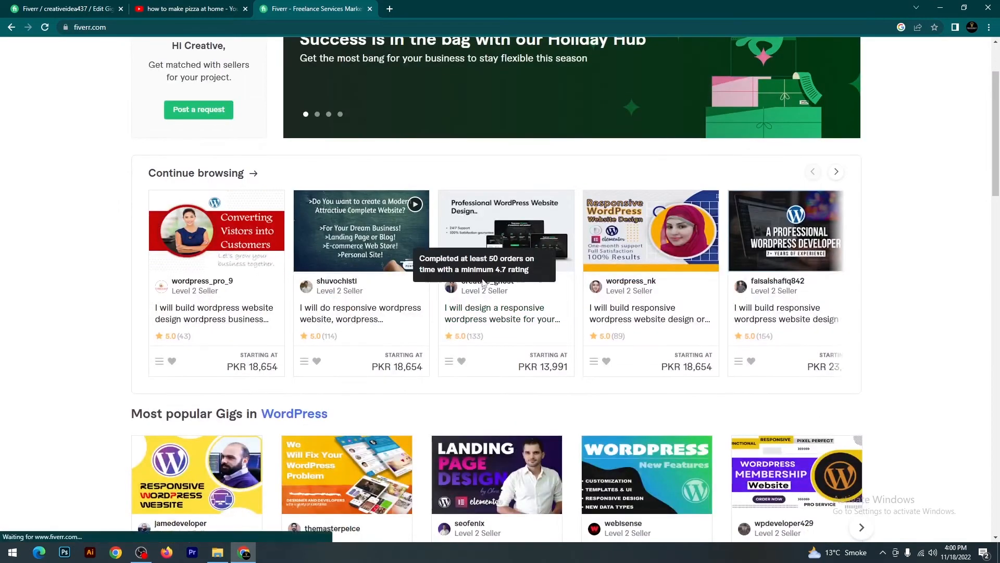
scroll(482, 283, "down", 3)
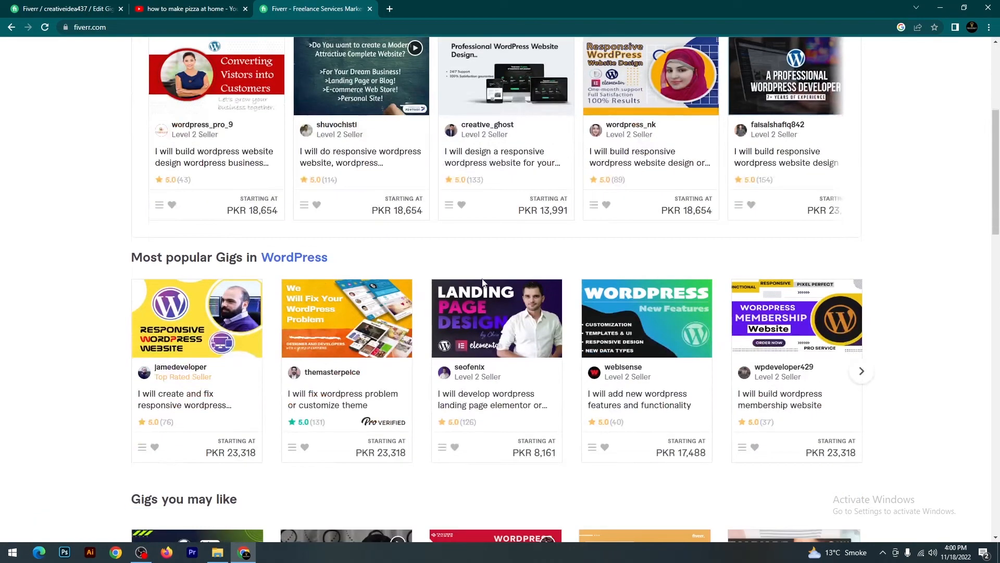
scroll(481, 283, "up", 4)
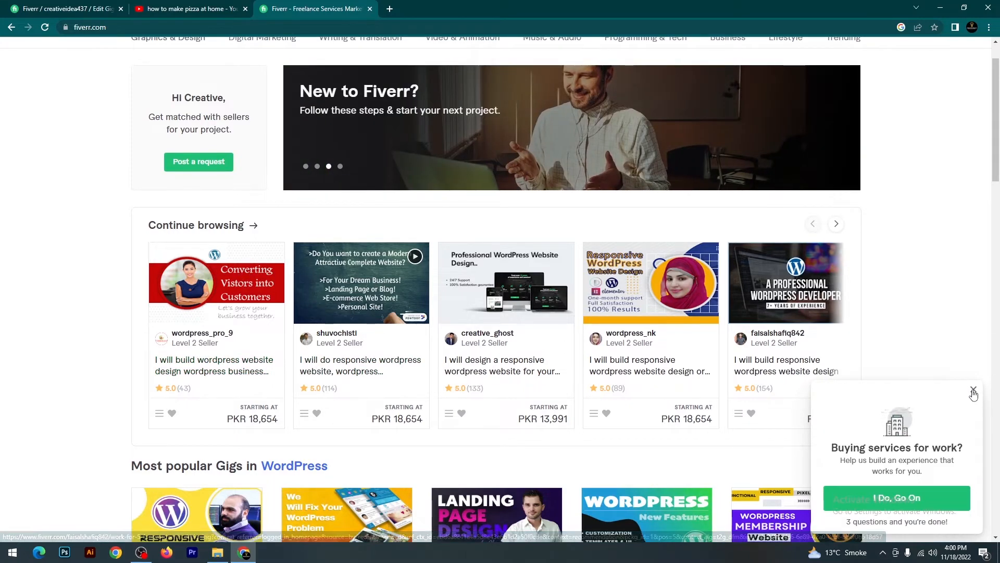
left_click(973, 389)
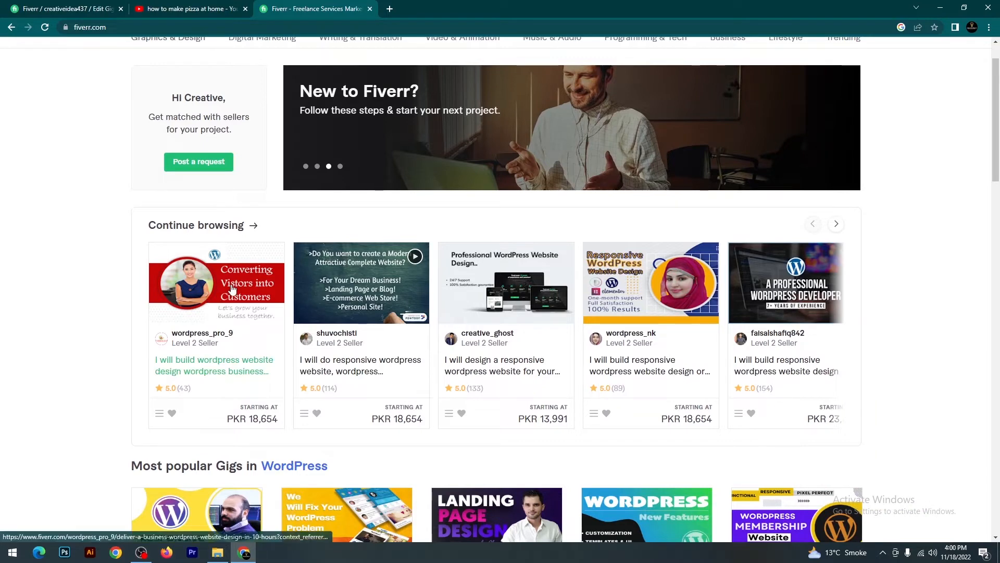
left_click(230, 290)
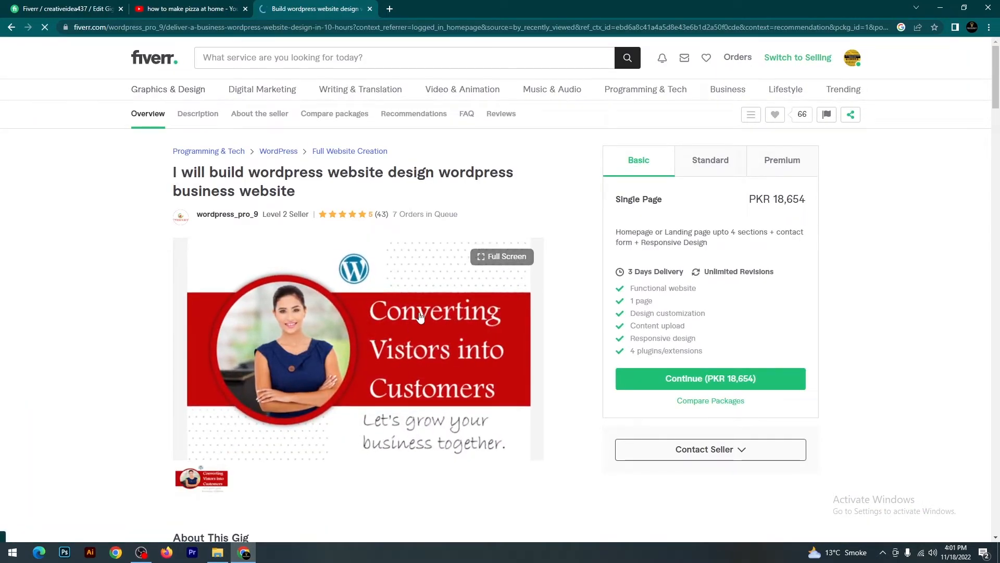
Step: Examine the name and price of the Basic package on the WordPress website gig
scroll(427, 308, "down", 5)
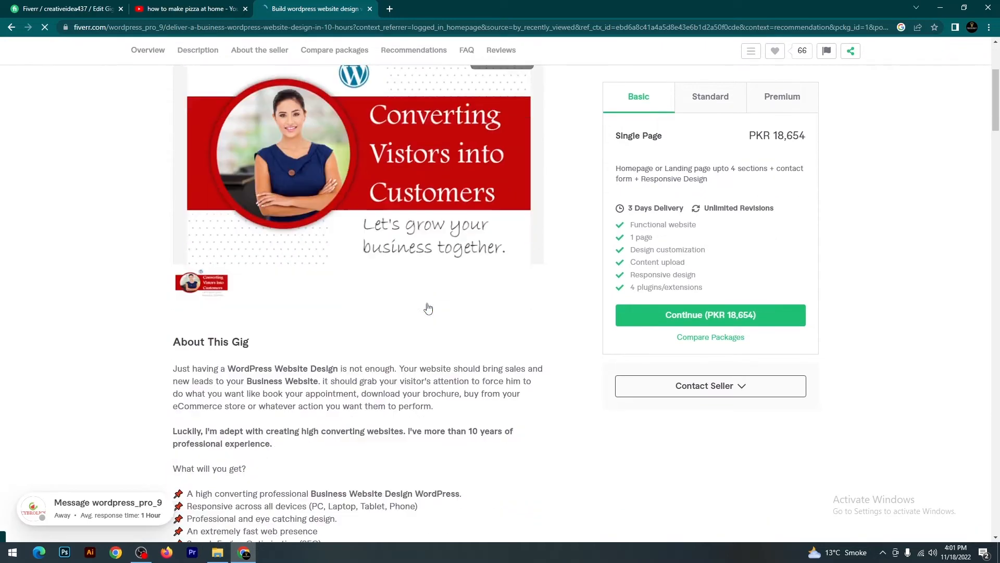
scroll(427, 307, "up", 5)
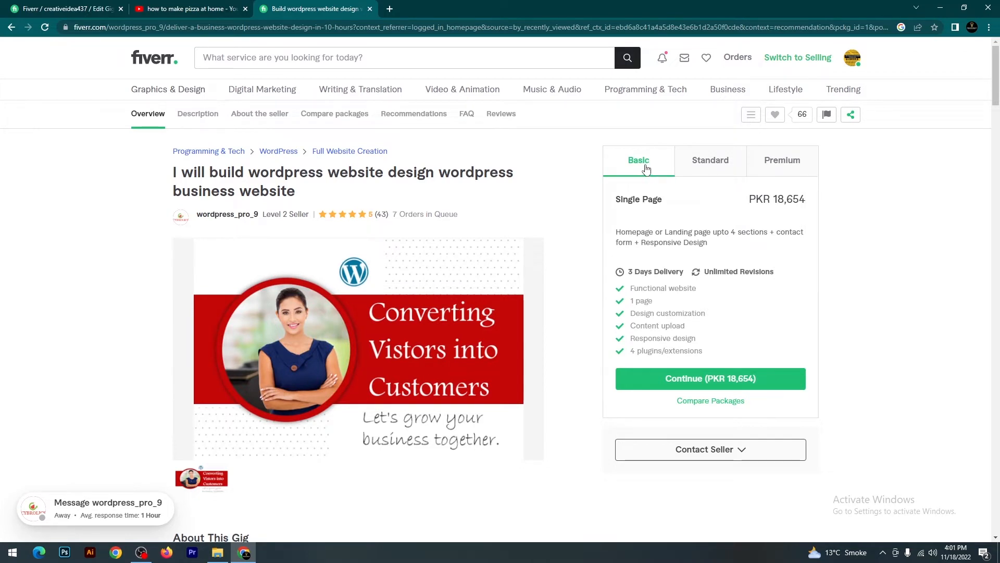
left_click_drag(676, 203, 621, 199)
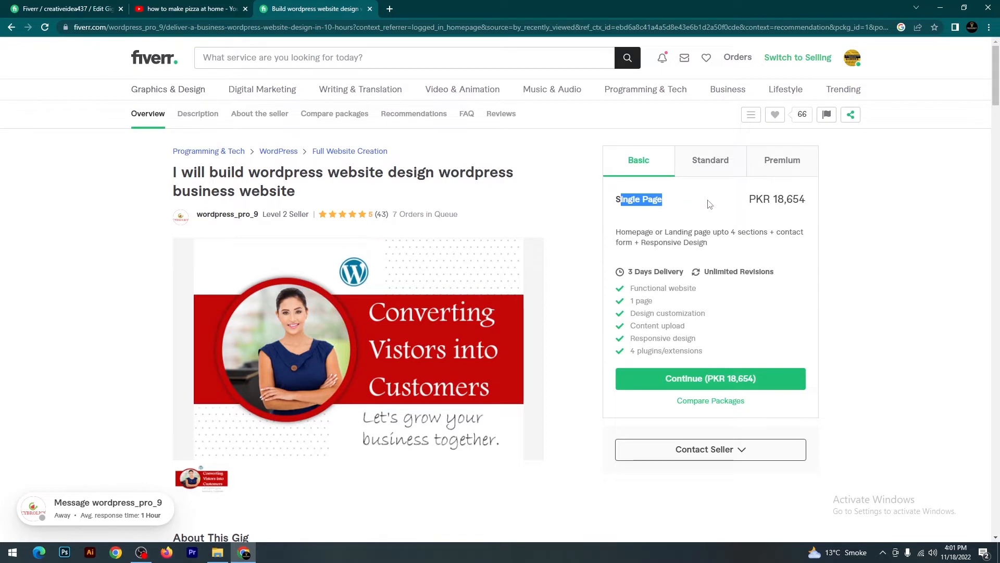
left_click_drag(748, 200, 808, 207)
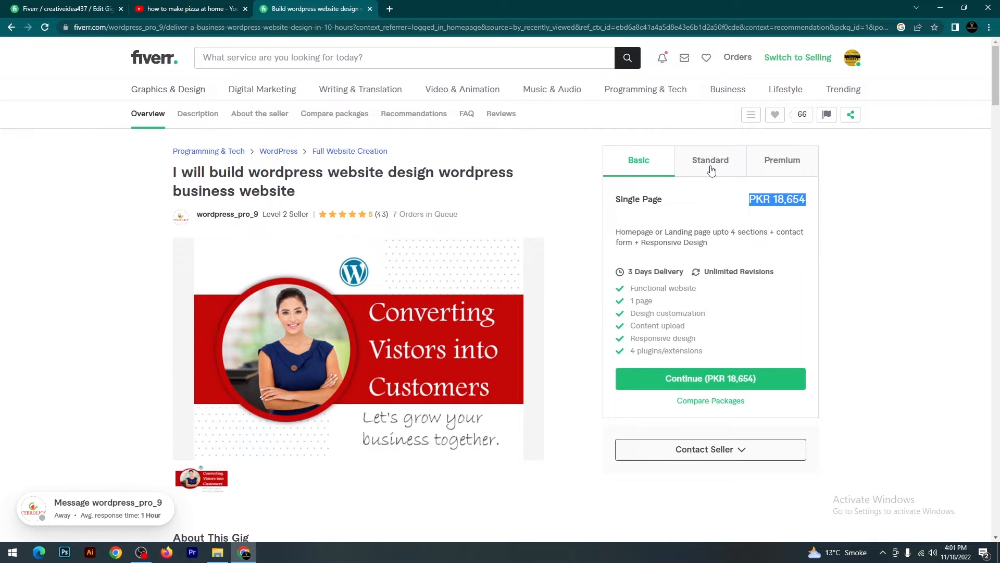
left_click(723, 209)
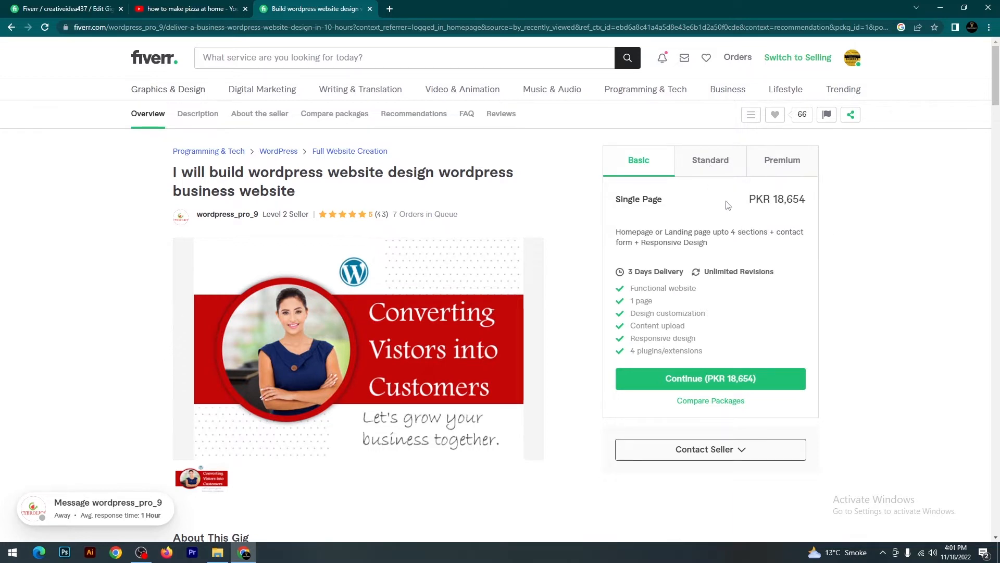
left_click_drag(732, 203, 811, 204)
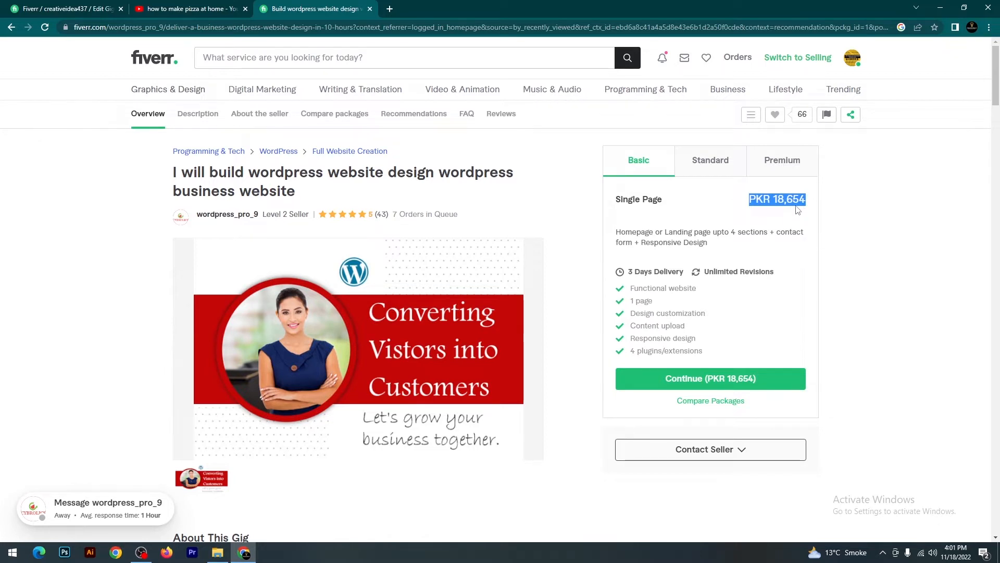
Step: Compare the Standard and Premium packages of the WordPress website gig, checking their names, the Premium price and included features
left_click(724, 171)
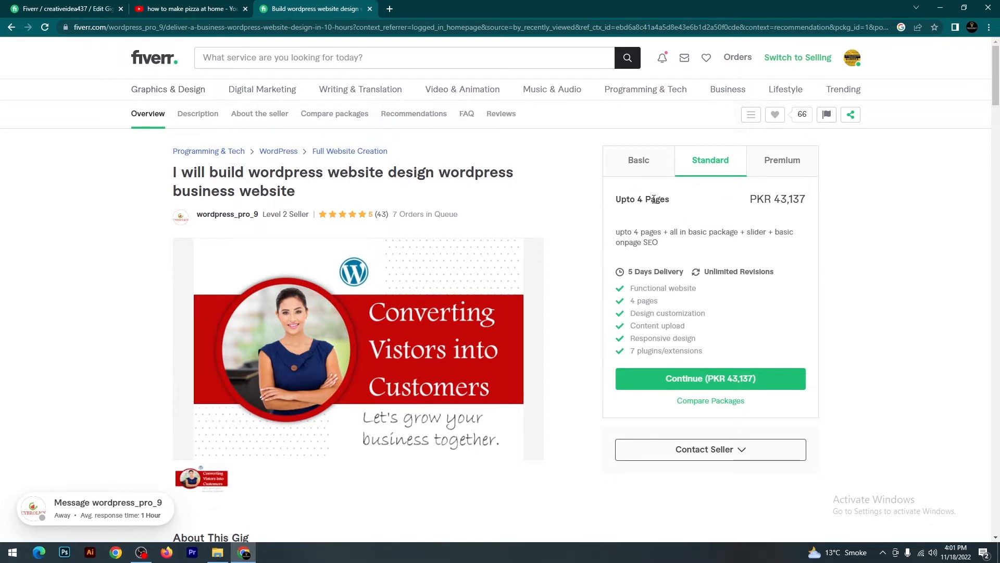
left_click_drag(687, 204, 618, 203)
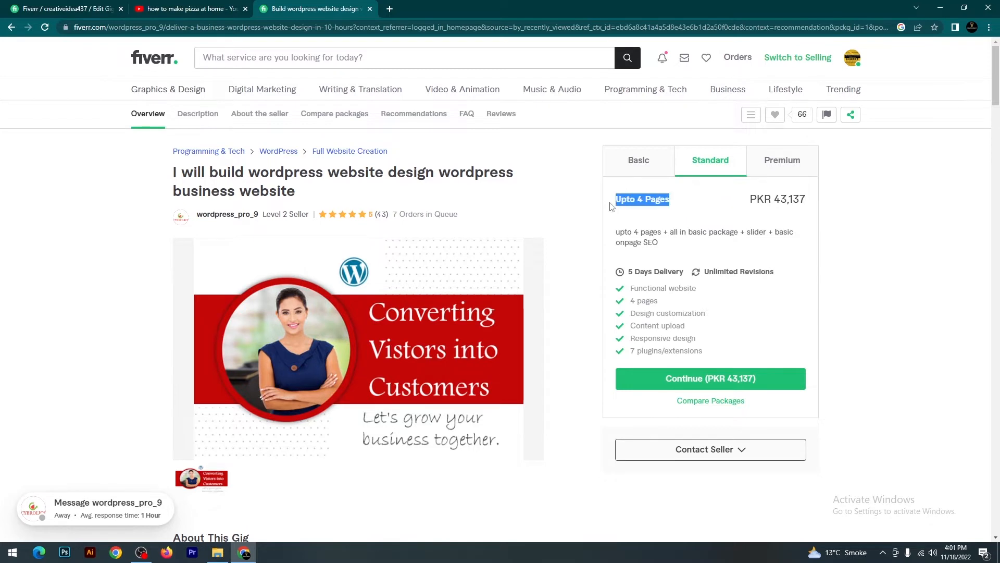
left_click(643, 163)
left_click(699, 162)
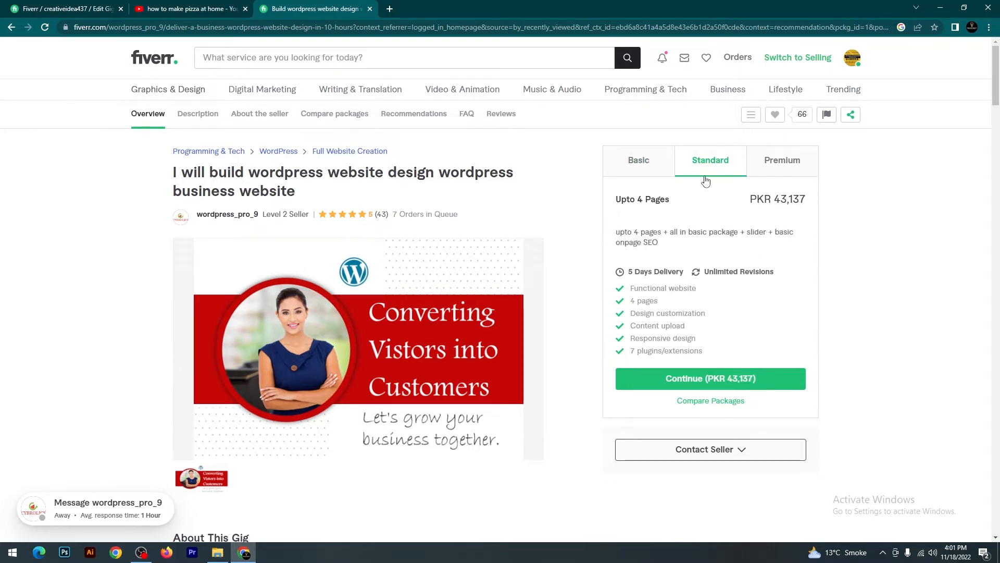
left_click(793, 163)
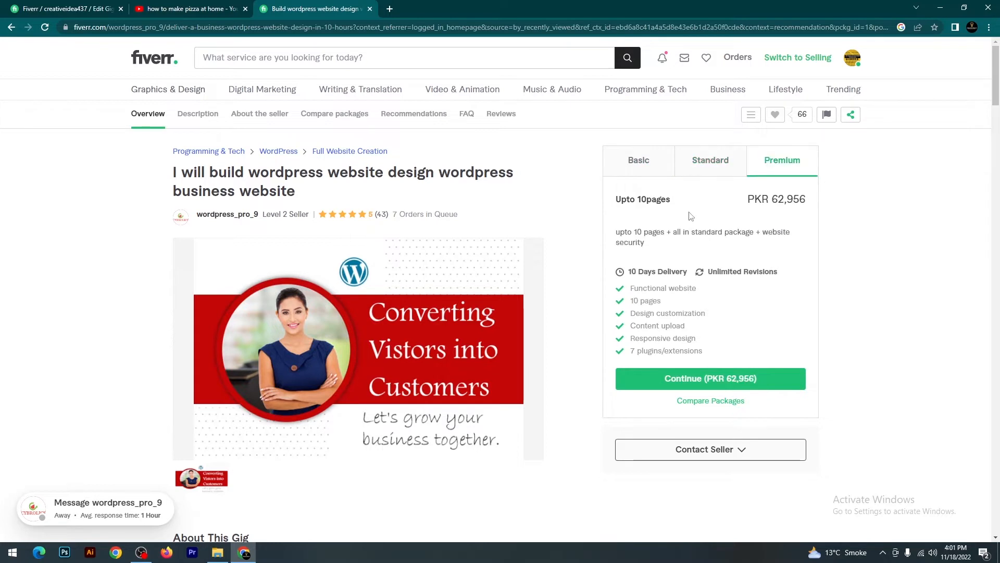
left_click_drag(749, 199, 812, 200)
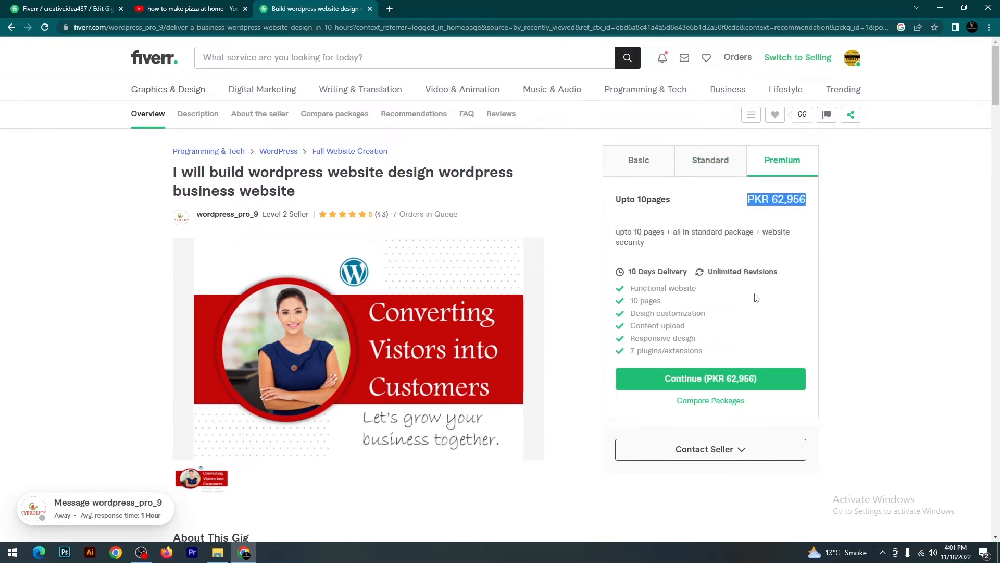
left_click_drag(630, 301, 645, 363)
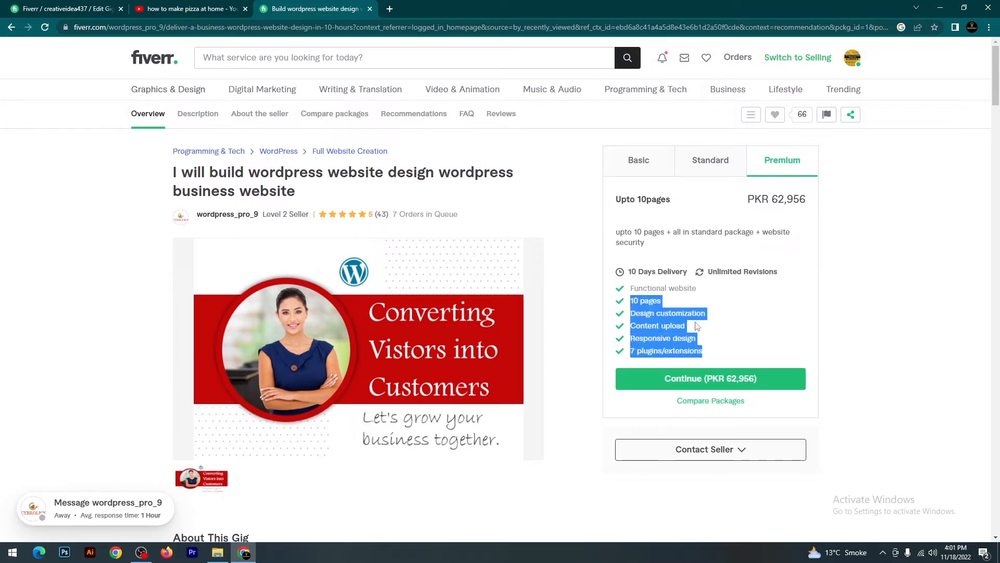
Step: Read through the About This Gig description of the WordPress website gig
scroll(688, 297, "down", 1)
scroll(689, 299, "down", 4)
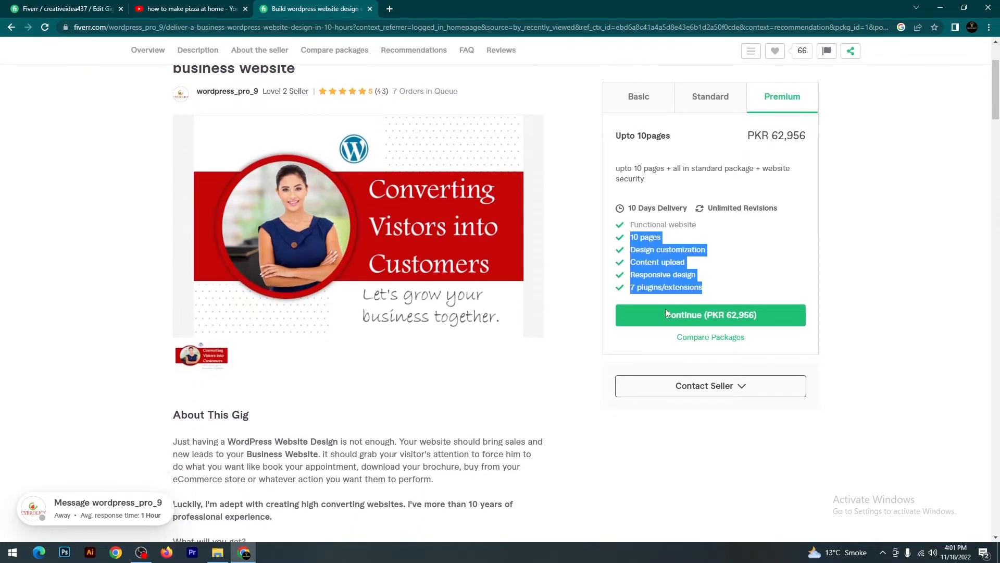
scroll(463, 344, "down", 3)
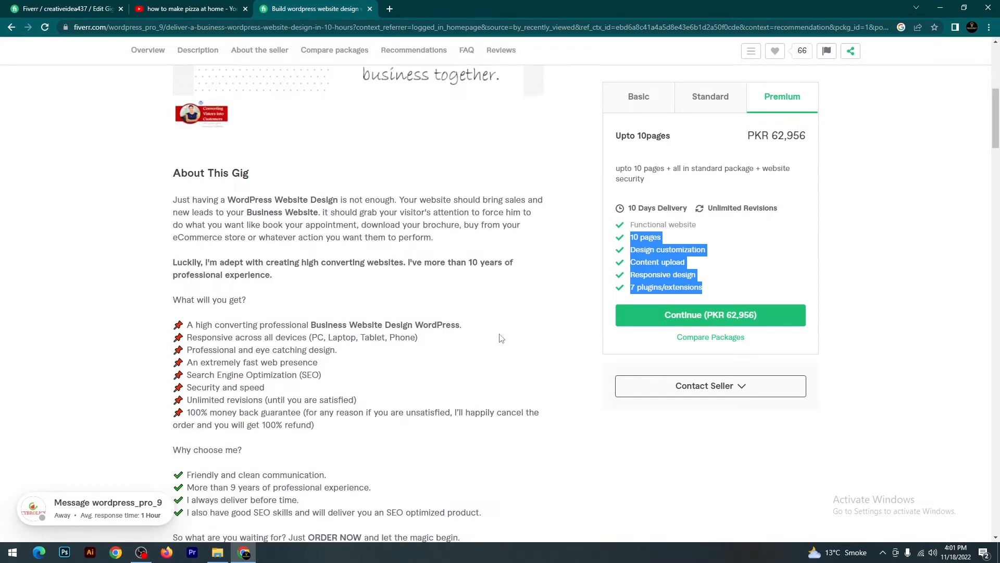
scroll(485, 344, "down", 4)
scroll(481, 349, "up", 4)
left_click_drag(171, 176, 299, 501)
scroll(458, 388, "up", 6)
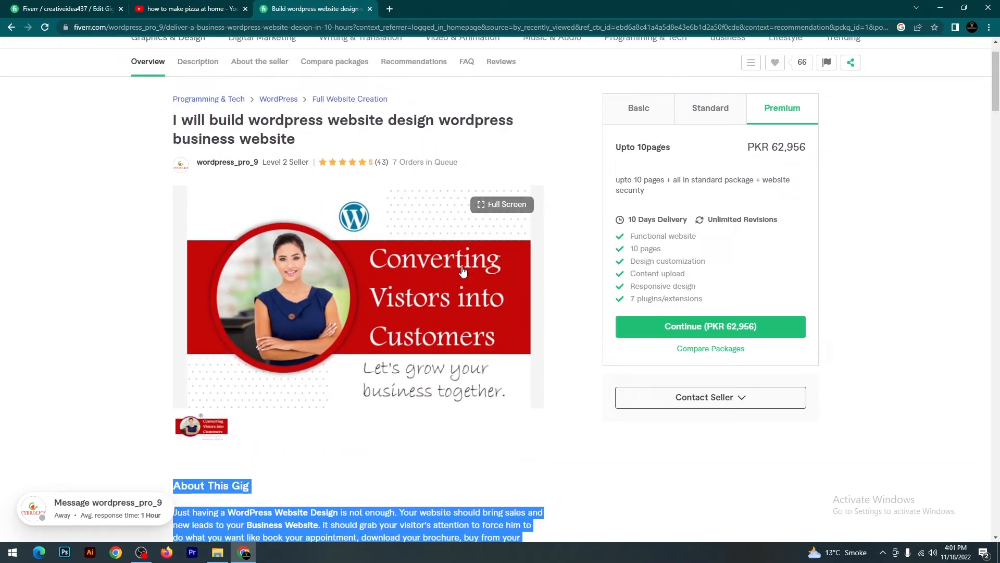
Step: Return to the gig being edited and enable the three-package offer with Basic, Standard and Premium in Scope & Pricing
left_click(81, 8)
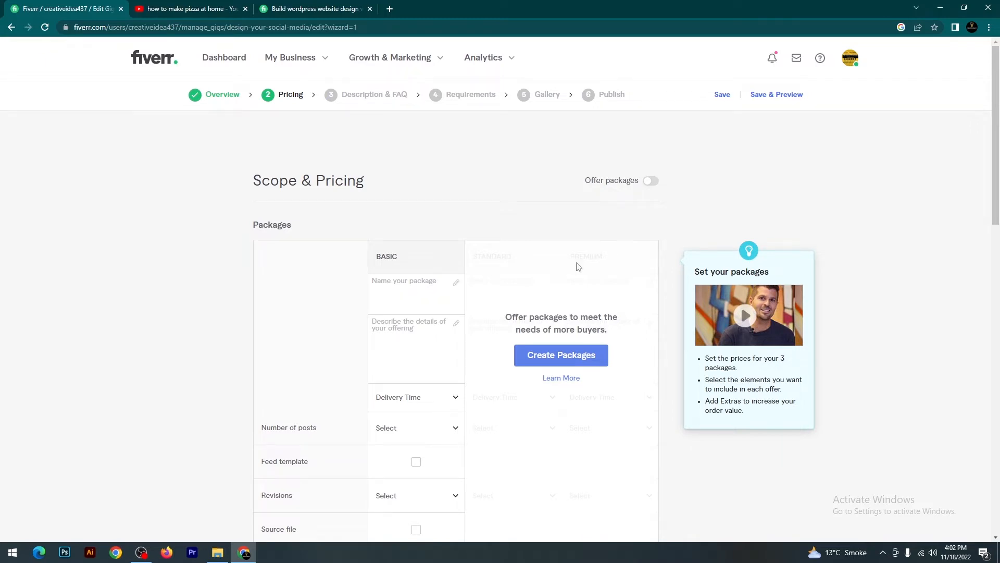
left_click(447, 292)
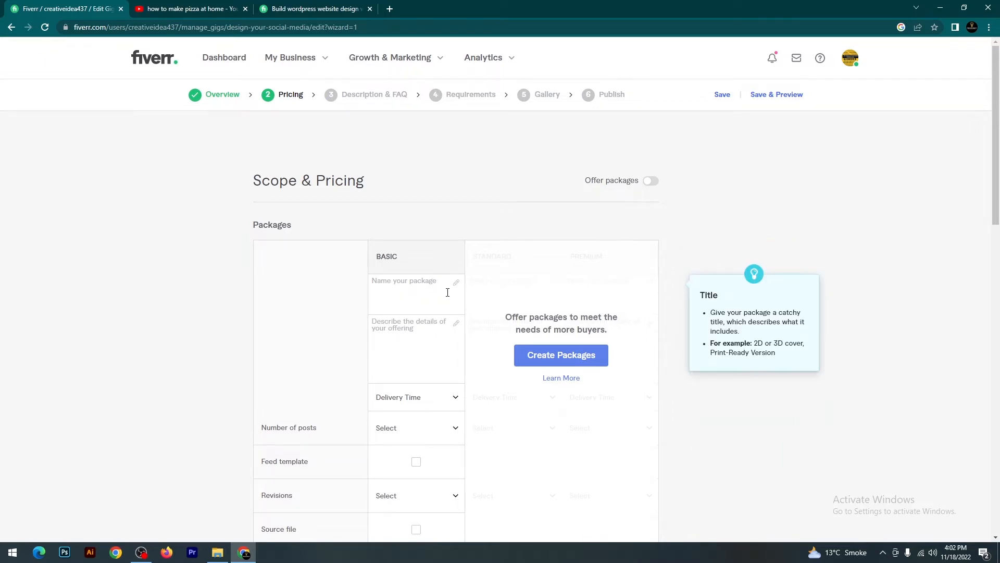
left_click(651, 181)
left_click(650, 181)
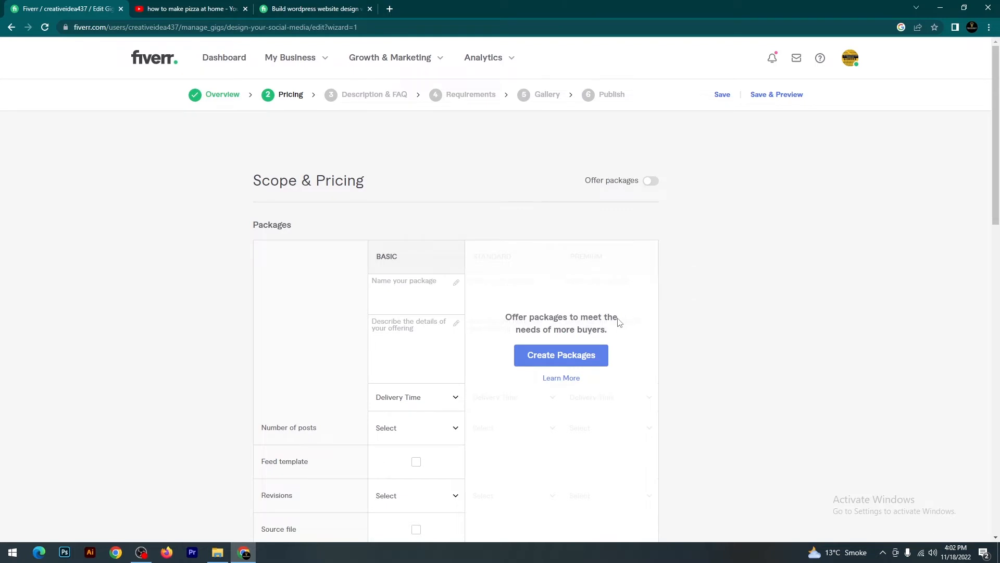
left_click(431, 286)
scroll(347, 317, "down", 3)
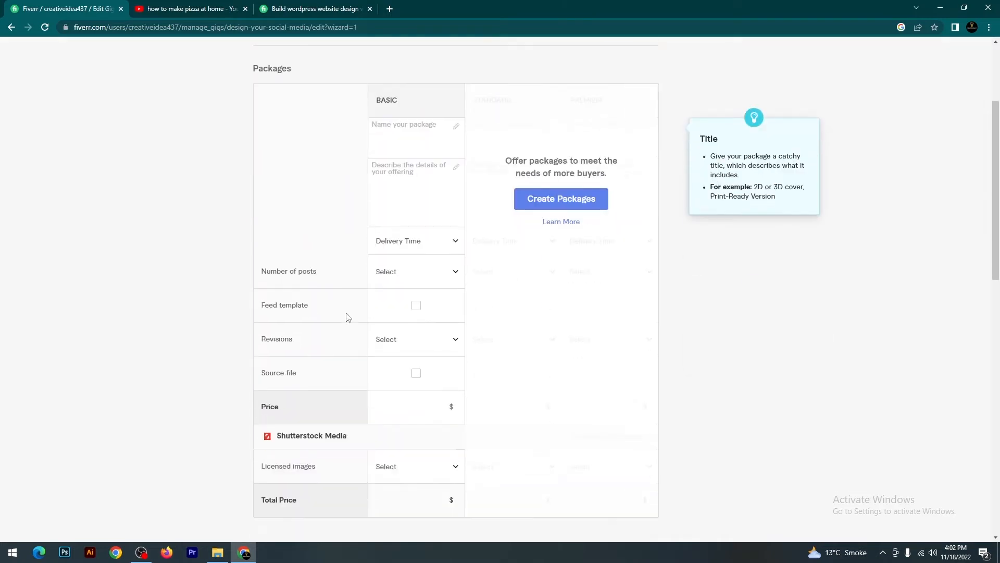
scroll(347, 317, "up", 3)
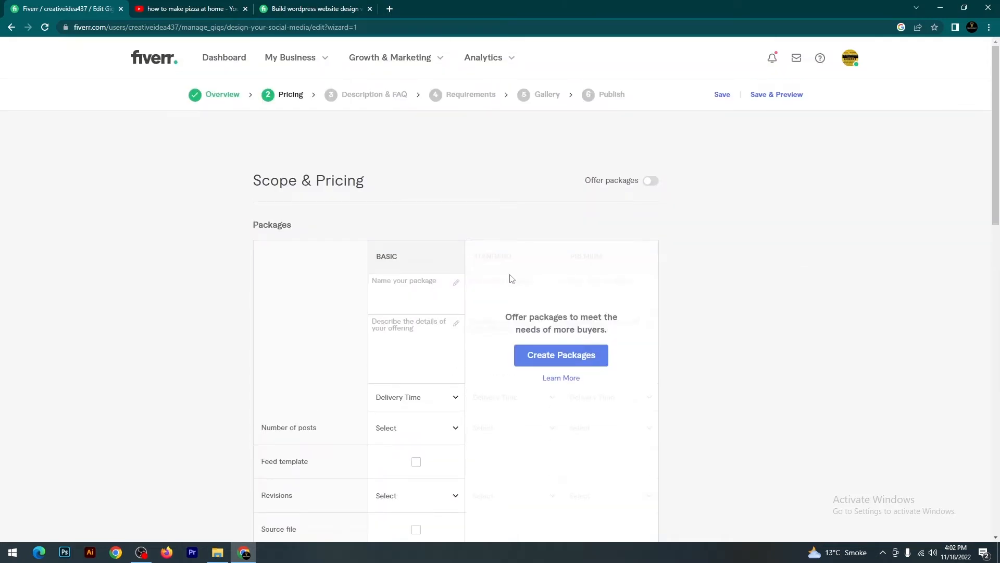
left_click(575, 355)
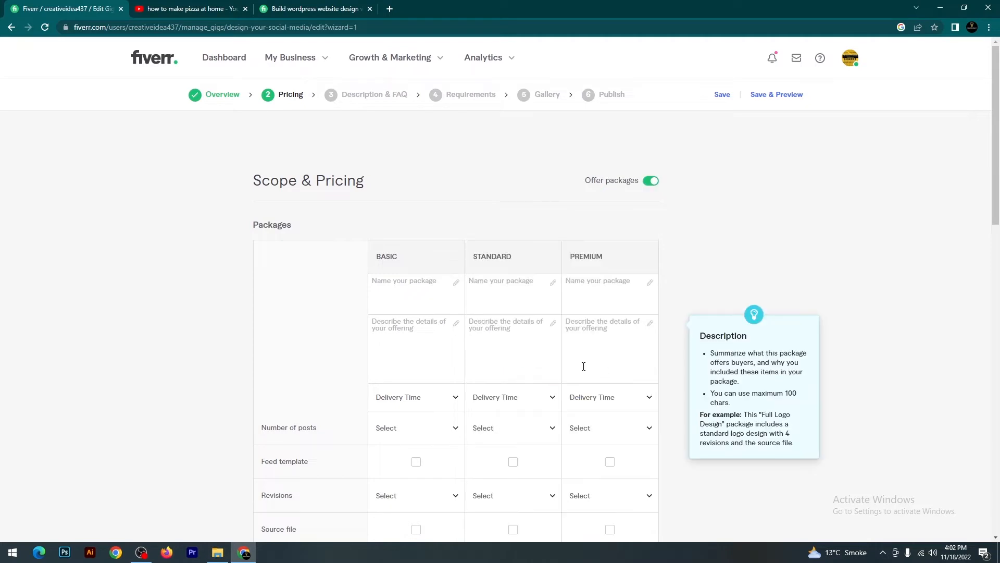
Step: Name the Basic package "10 Social media posts"
left_click(433, 305)
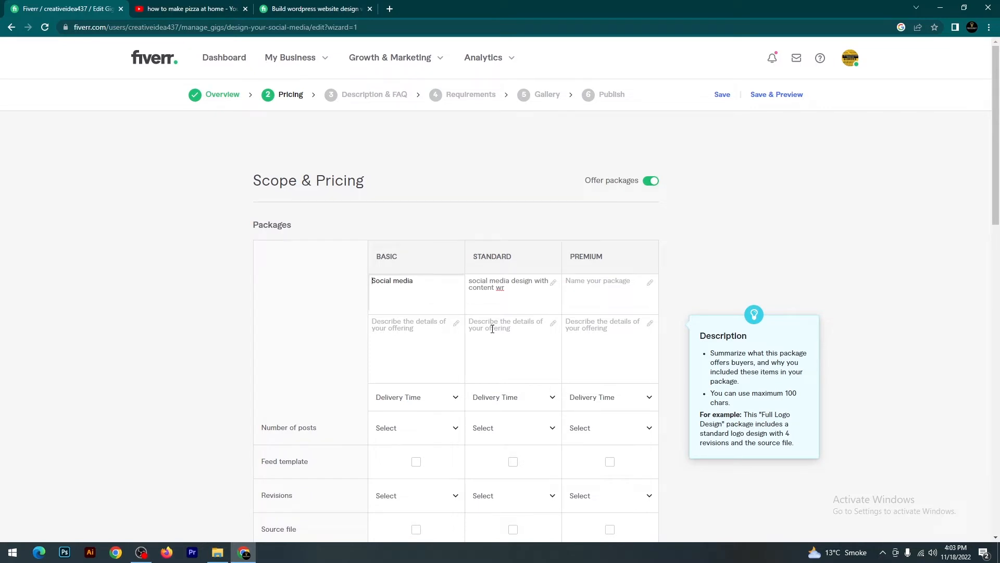
type("10")
left_click(432, 287)
type("posts")
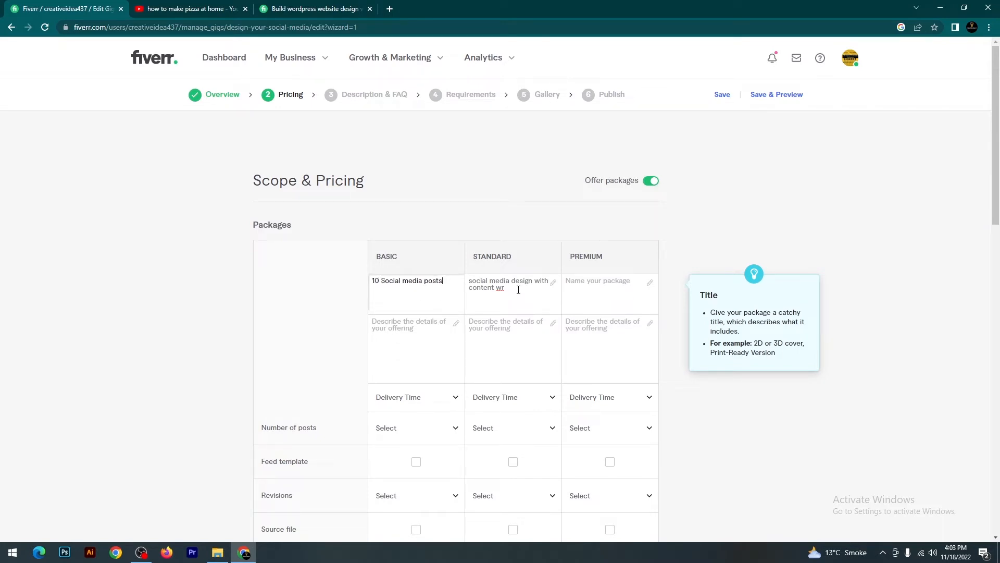
Step: Replace the Standard package name with a copy of the Basic name, changed to "20 Social media posts"
left_click_drag(518, 289, 373, 281)
key("BackSpace")
right_click(375, 281)
left_click(408, 318)
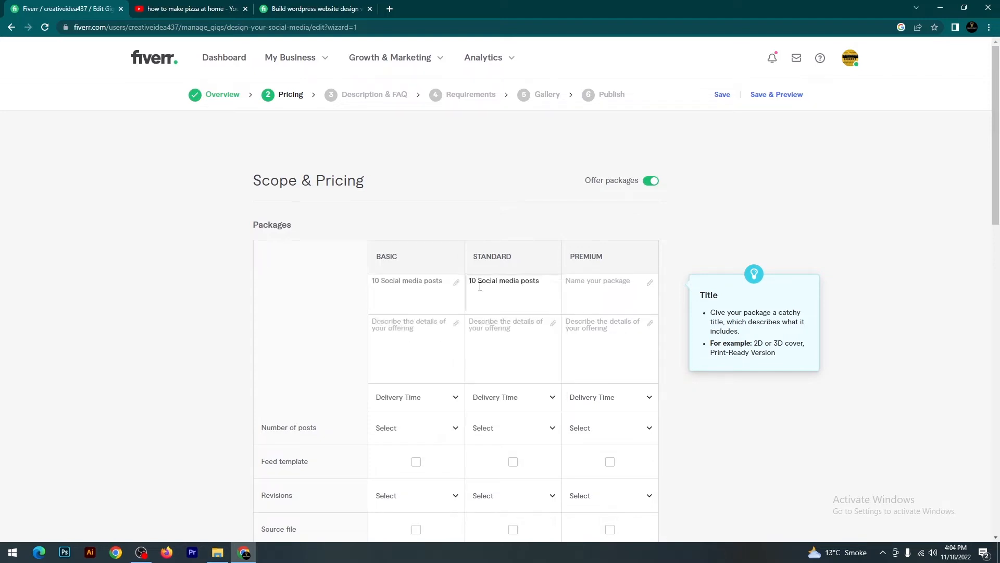
key("BackSpace")
key("BackSpace")
type("20")
Step: Paste the copied name into the Premium package and change it to "30 Social media posts"
left_click(594, 284)
right_click(595, 282)
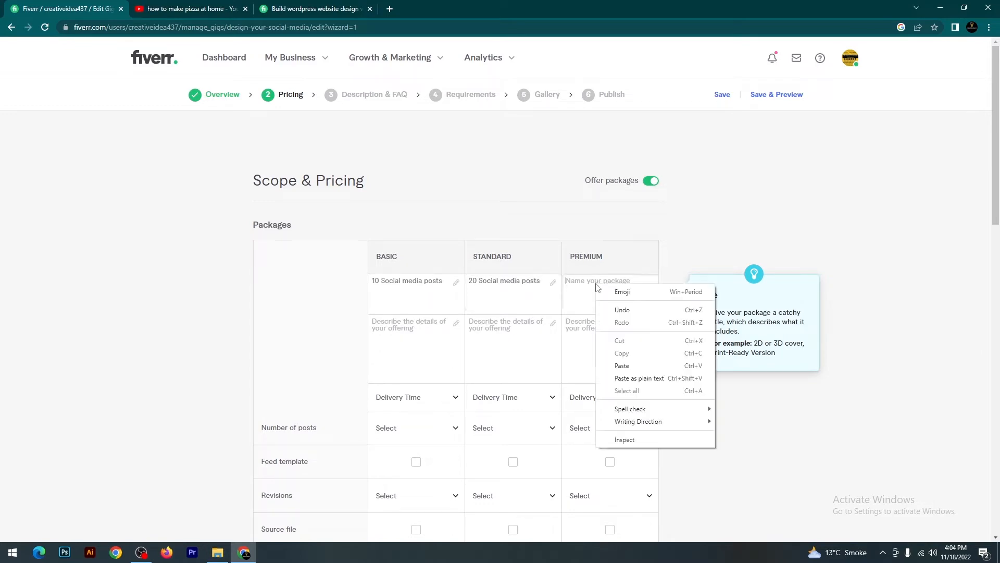
left_click(643, 364)
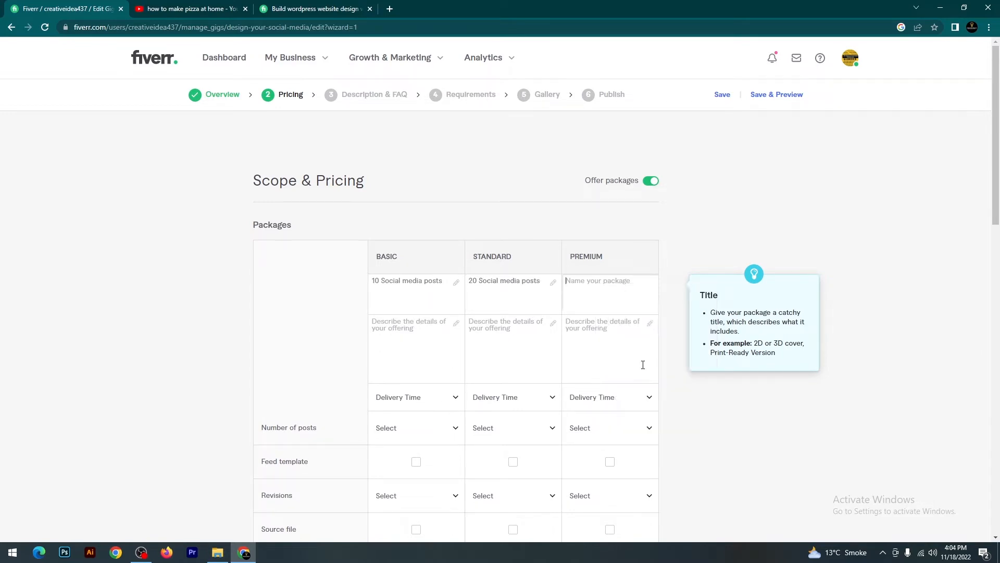
left_click(574, 282)
key("BackSpace")
key("BackSpace")
type("30")
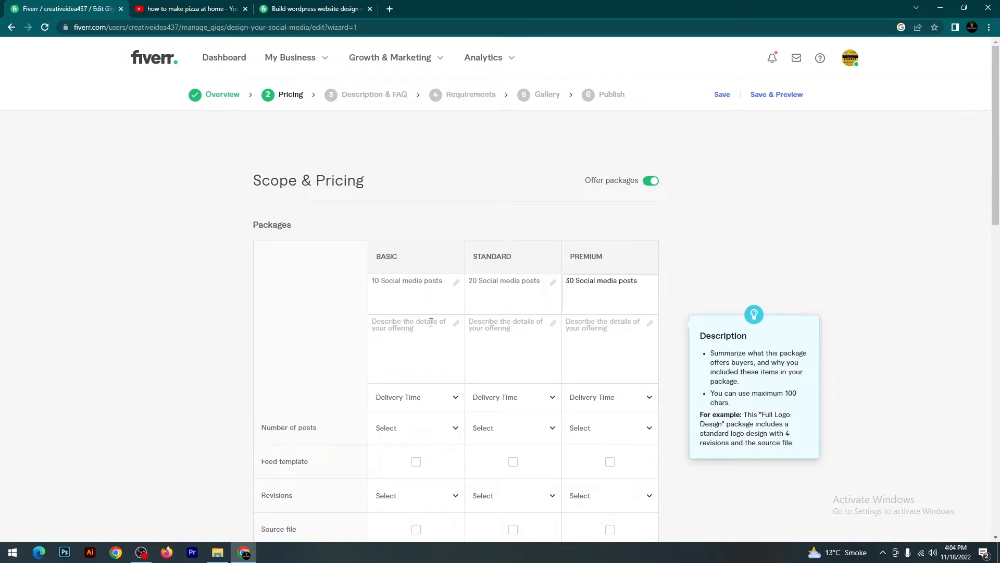
Step: Describe the Basic package as "i will design 10 creative social media posts with content writing" and copy that description
left_click(431, 322)
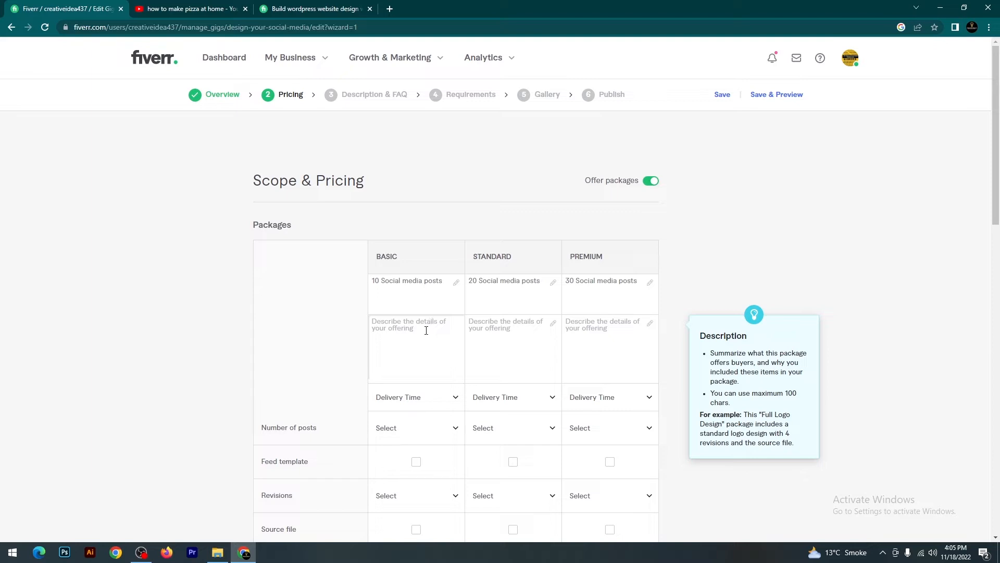
type("i will design 10 creative social media posts with content writing")
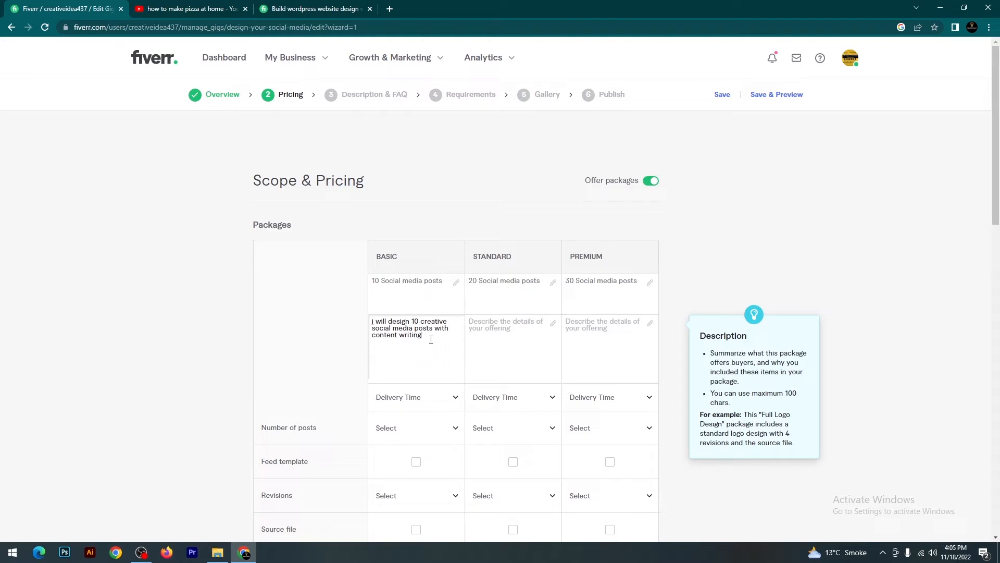
left_click_drag(430, 335, 372, 323)
right_click(377, 324)
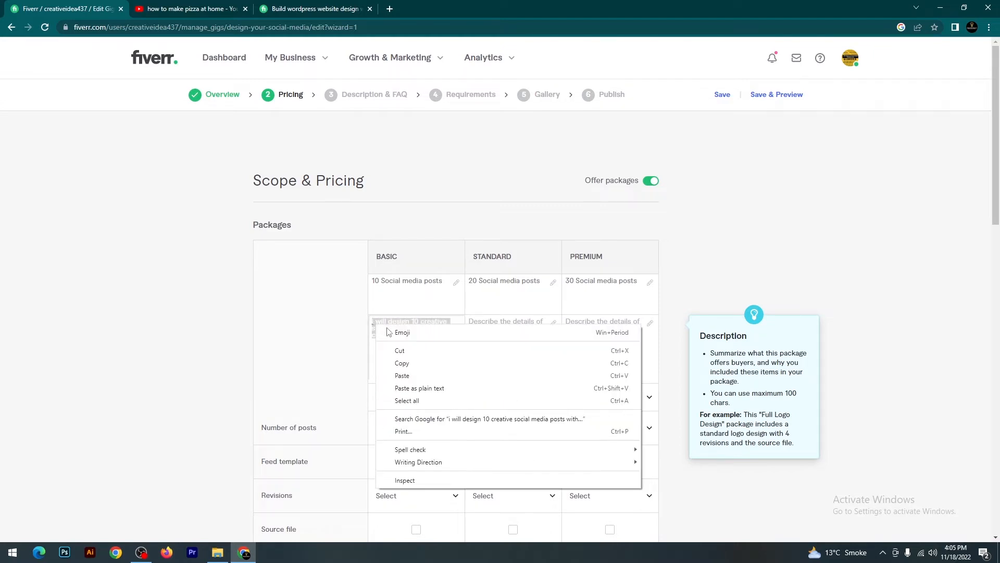
left_click(420, 363)
Step: Paste the copied description into the Standard package and change its number of posts to 20
right_click(510, 328)
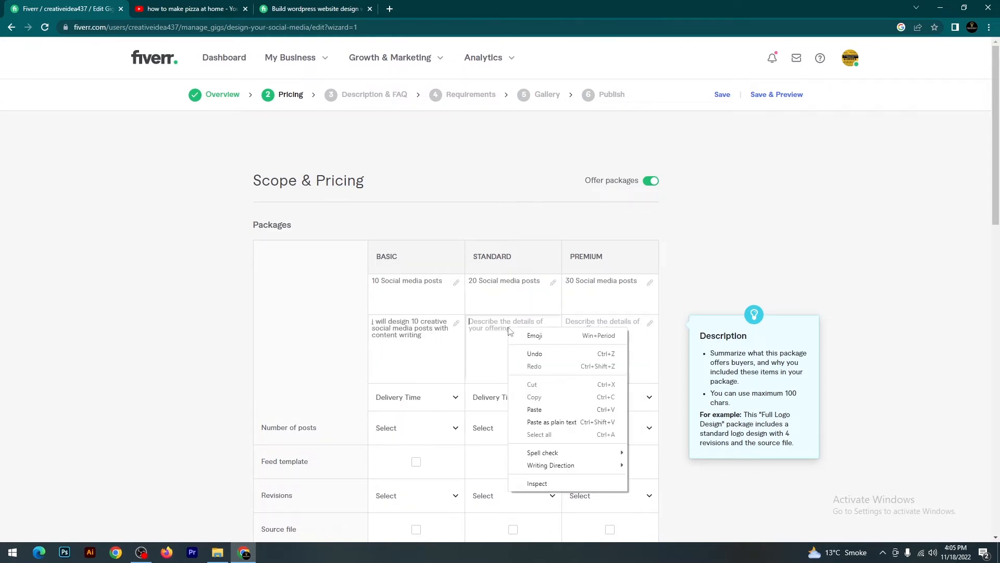
left_click(539, 410)
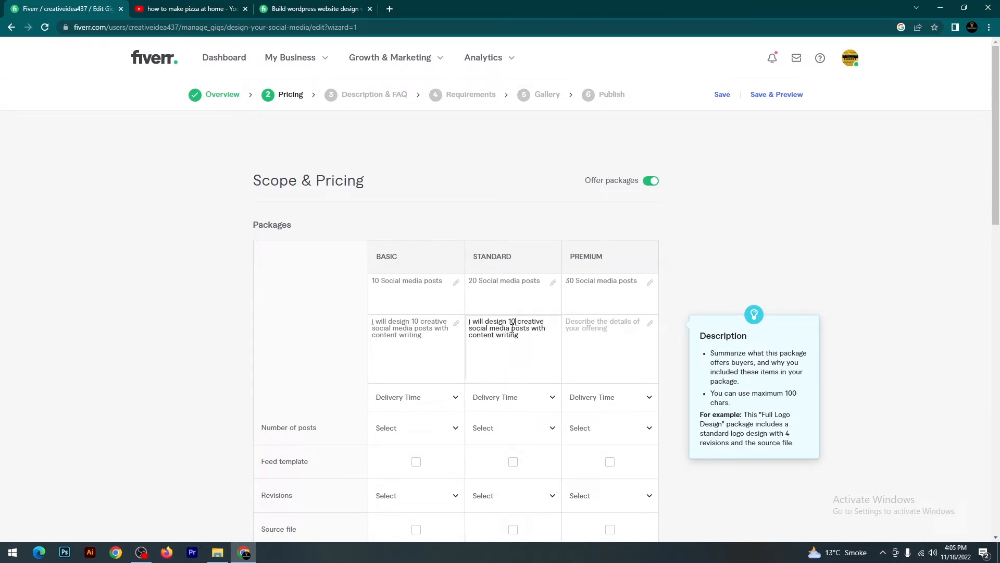
key("BackSpace")
key("BackSpace")
type("20")
Step: Paste the copied description into the Premium package and change its number of posts to 30
right_click(606, 332)
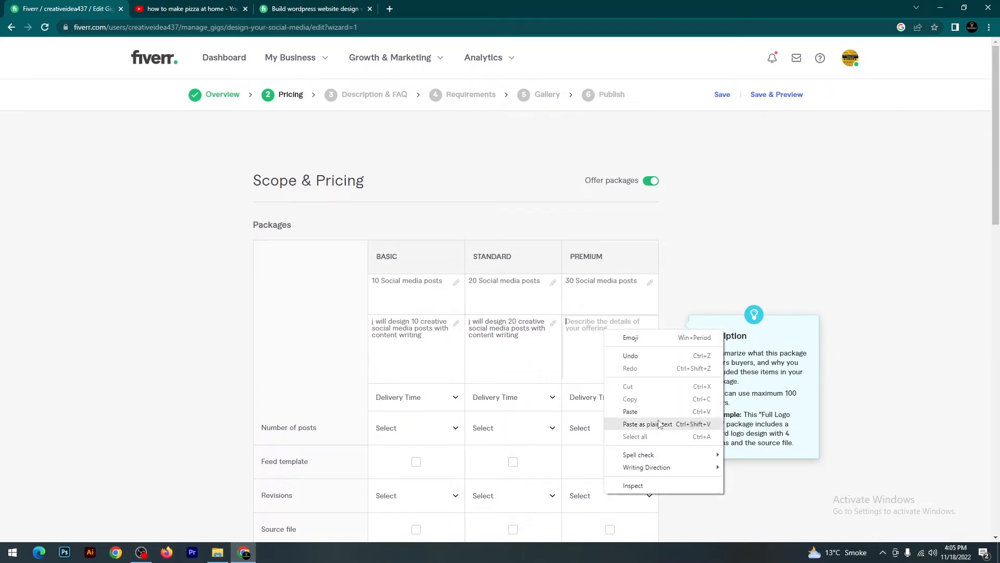
left_click(657, 414)
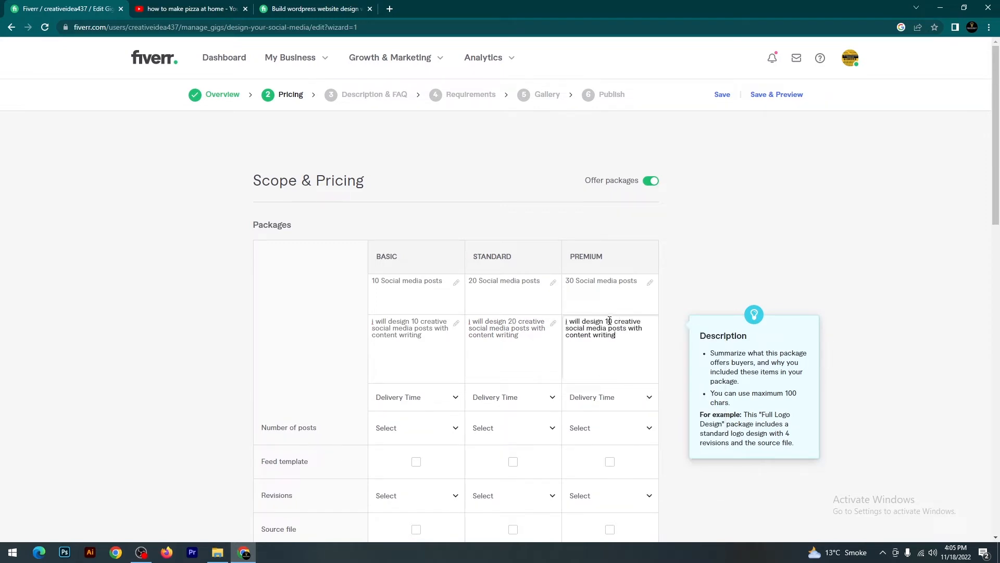
key("BackSpace")
type("3")
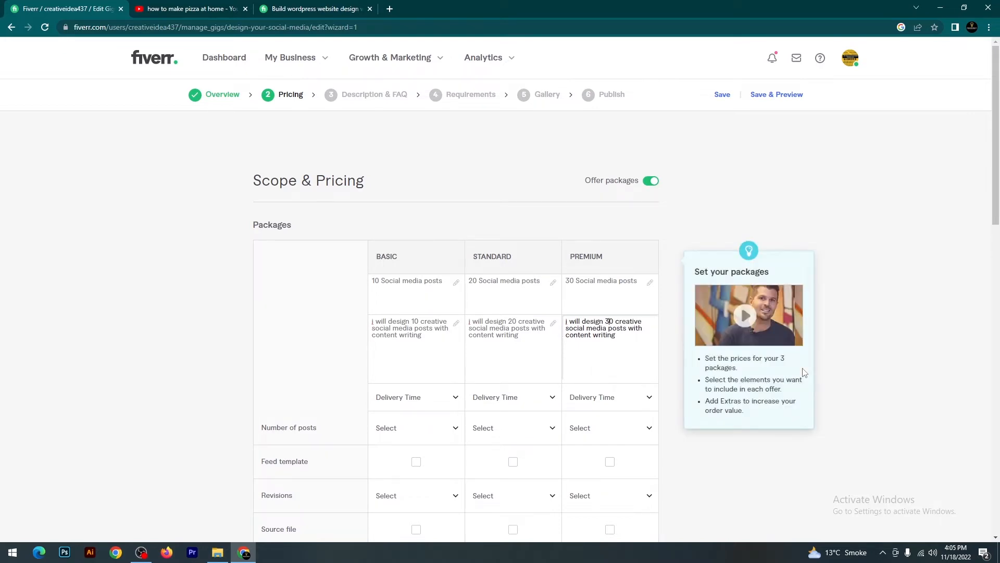
left_click(451, 299)
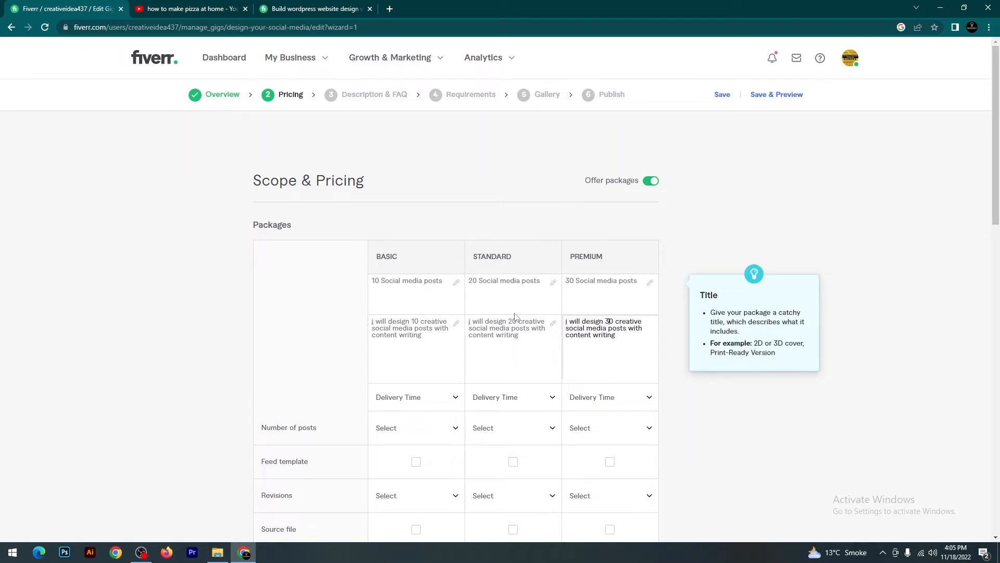
left_click(588, 321)
Step: Set the delivery times to 2 days for Basic, 3 days for Standard and 4 days for Premium
scroll(586, 359, "down", 2)
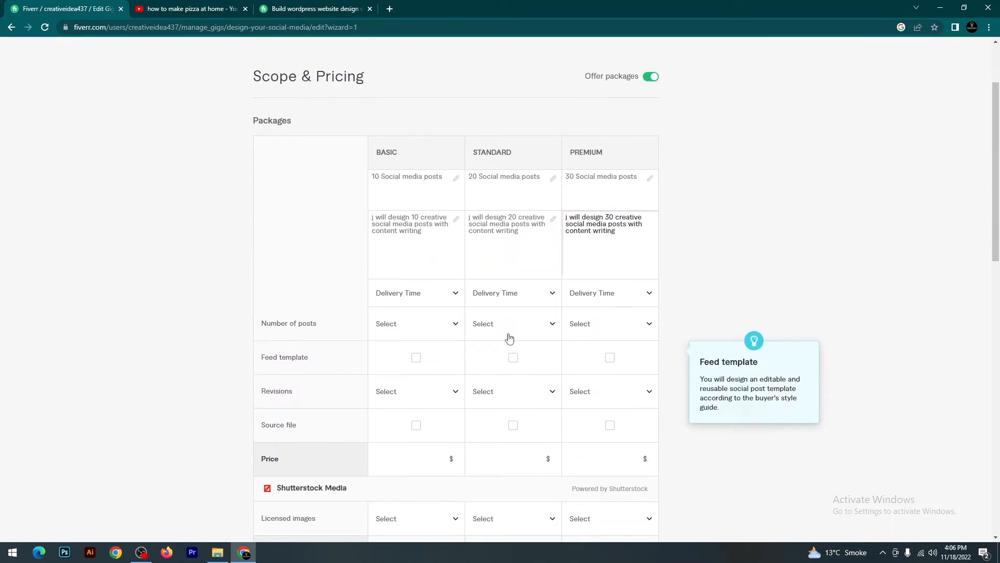
left_click(457, 295)
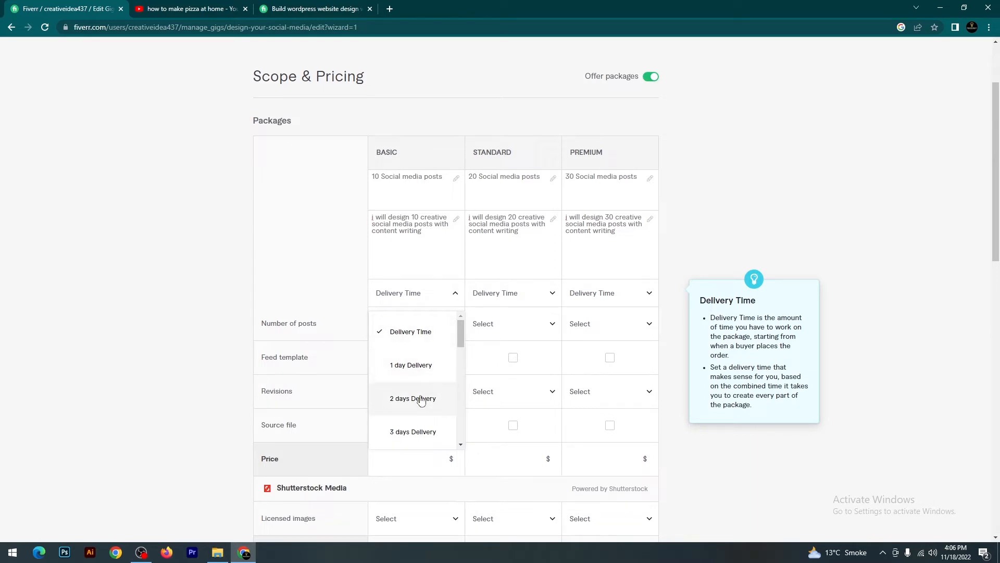
left_click(421, 399)
left_click(550, 297)
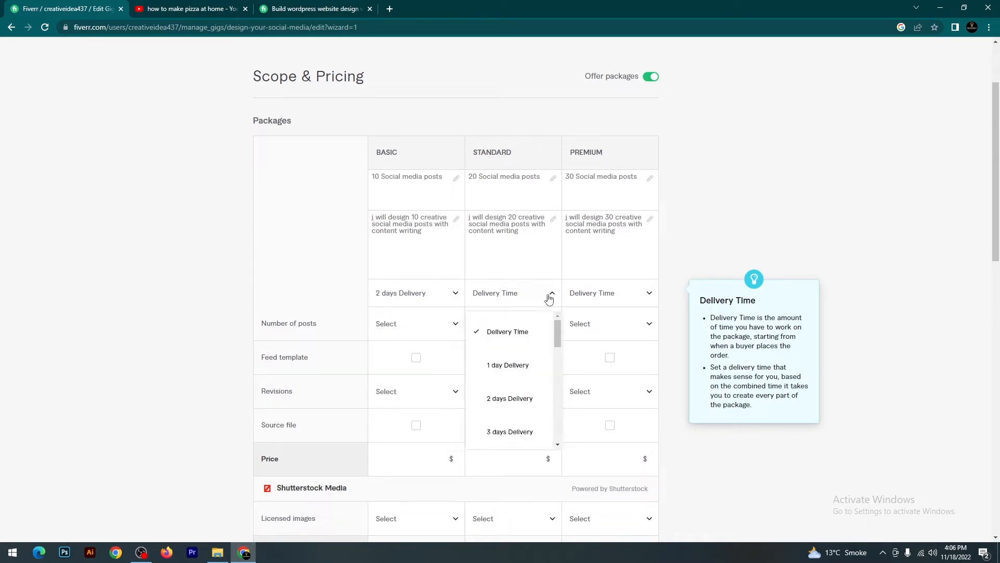
left_click(510, 431)
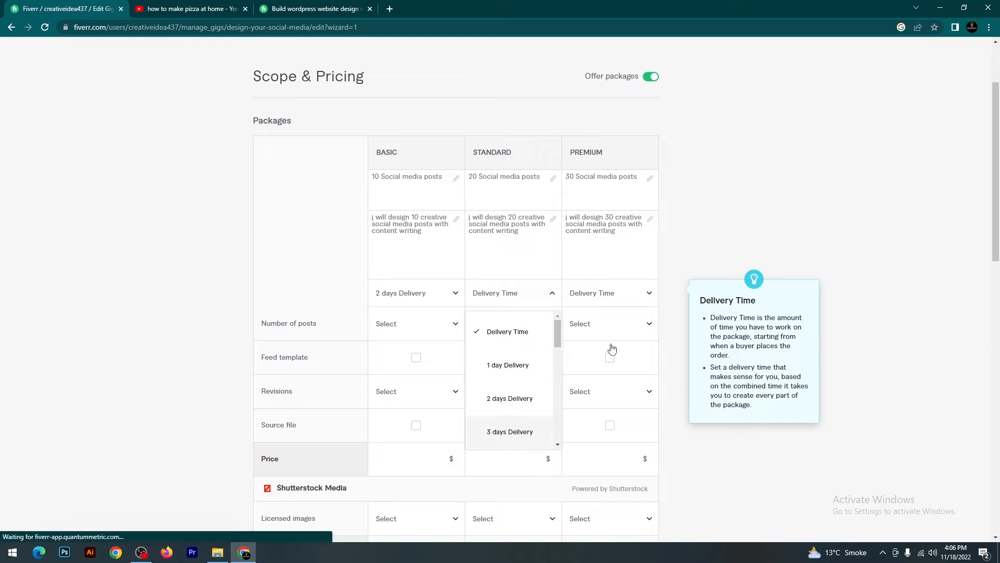
left_click(648, 297)
left_click_drag(654, 336, 656, 350)
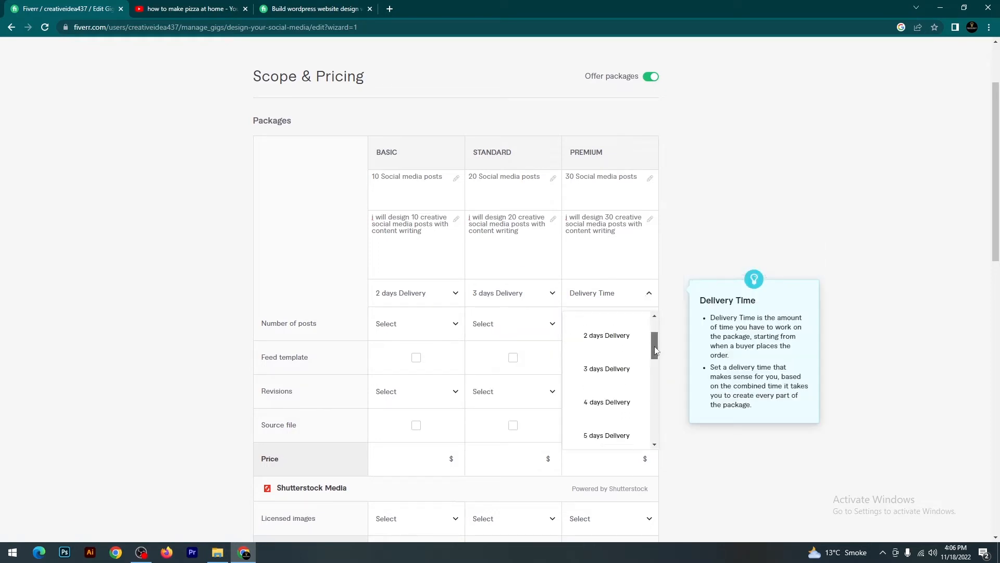
left_click(629, 396)
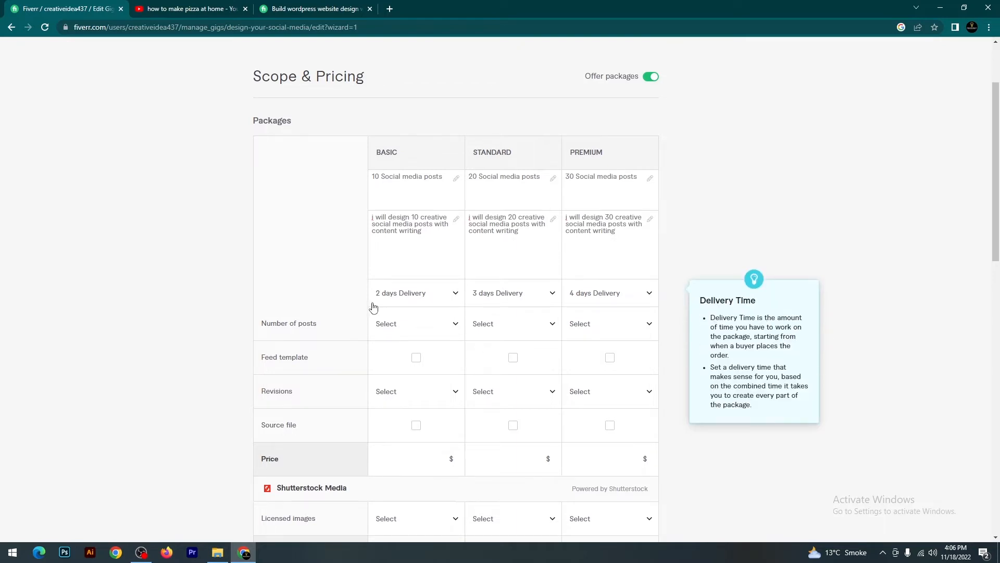
Step: Set the number of posts to 10 for Basic, 20 for Standard and UNLIMITED for Premium
left_click(452, 327)
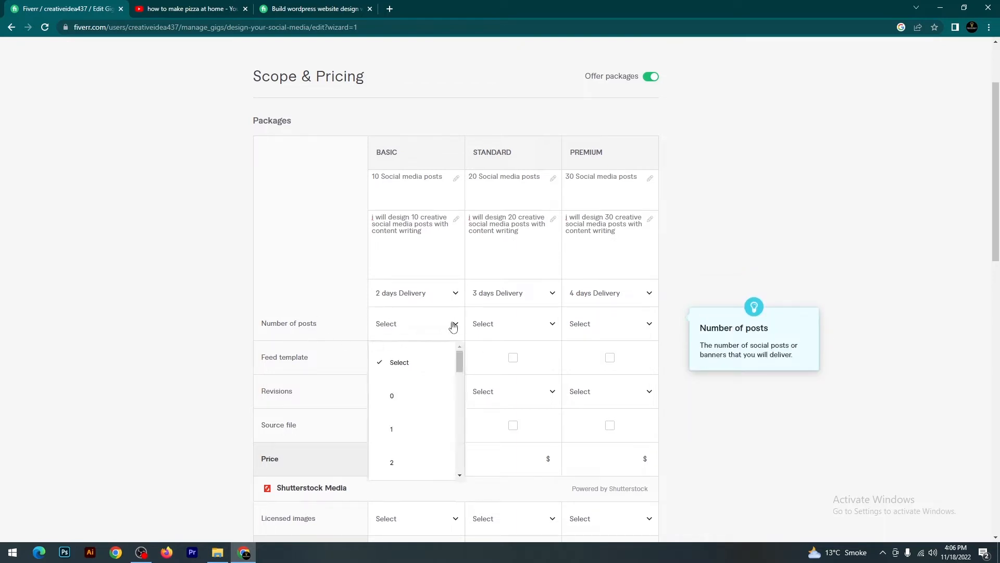
left_click_drag(460, 367, 452, 413)
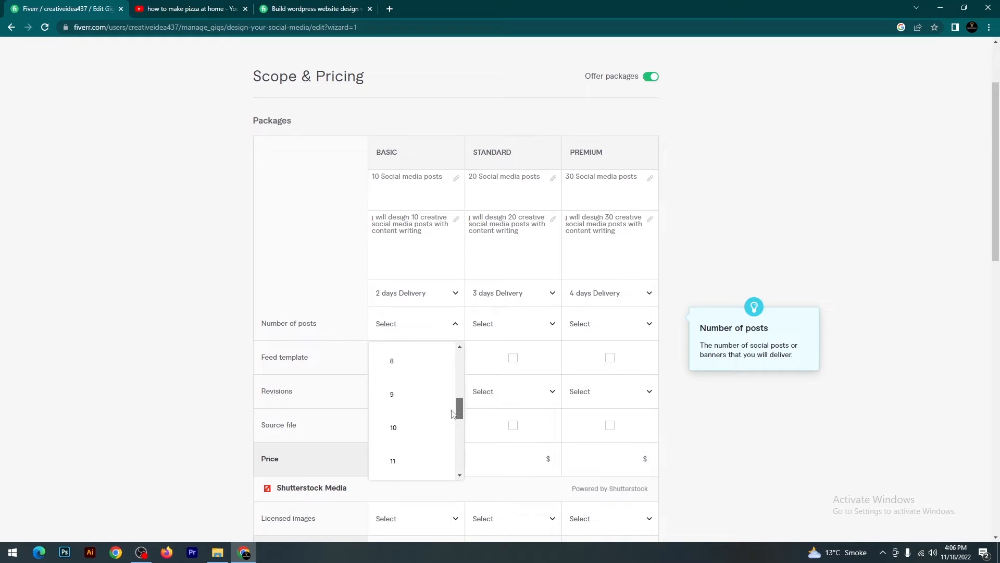
left_click(420, 421)
left_click(548, 327)
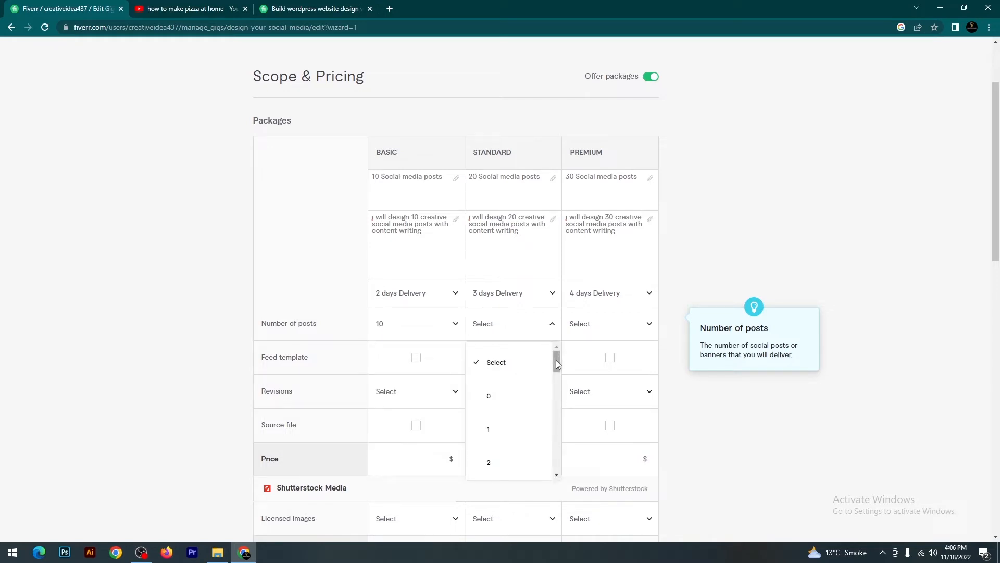
left_click_drag(556, 363, 559, 409)
left_click_drag(560, 410, 557, 467)
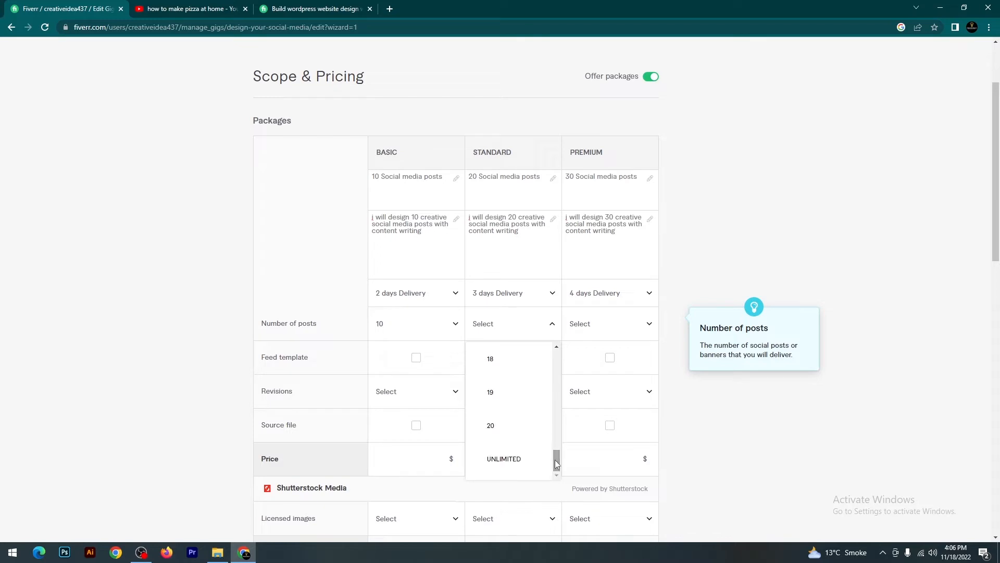
left_click(519, 429)
left_click(635, 329)
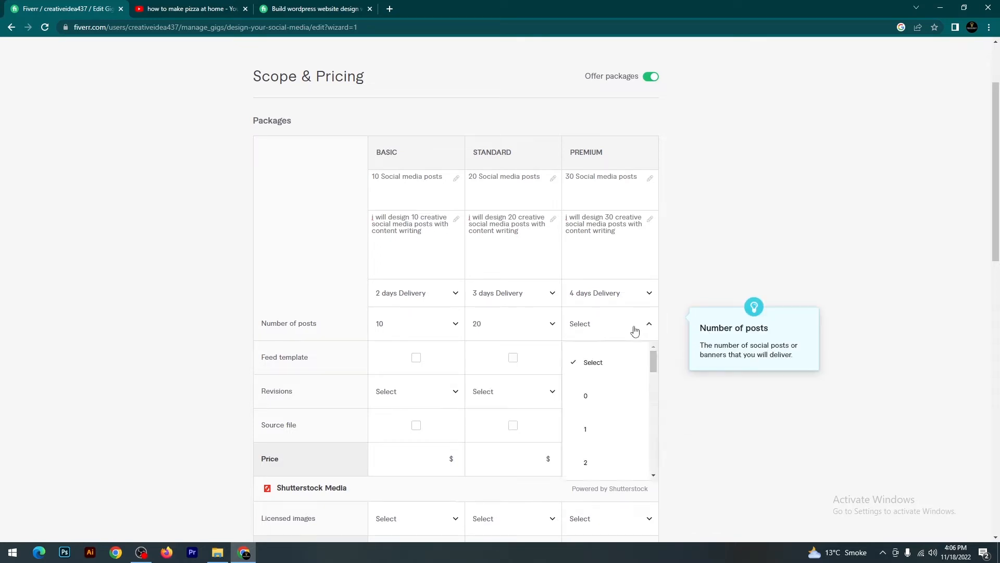
left_click_drag(653, 365, 647, 471)
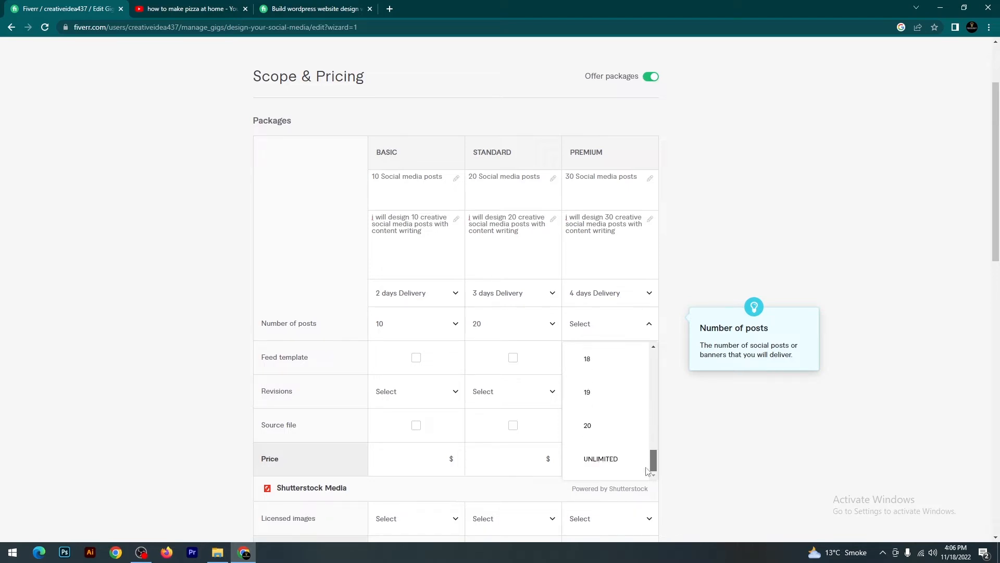
left_click(603, 462)
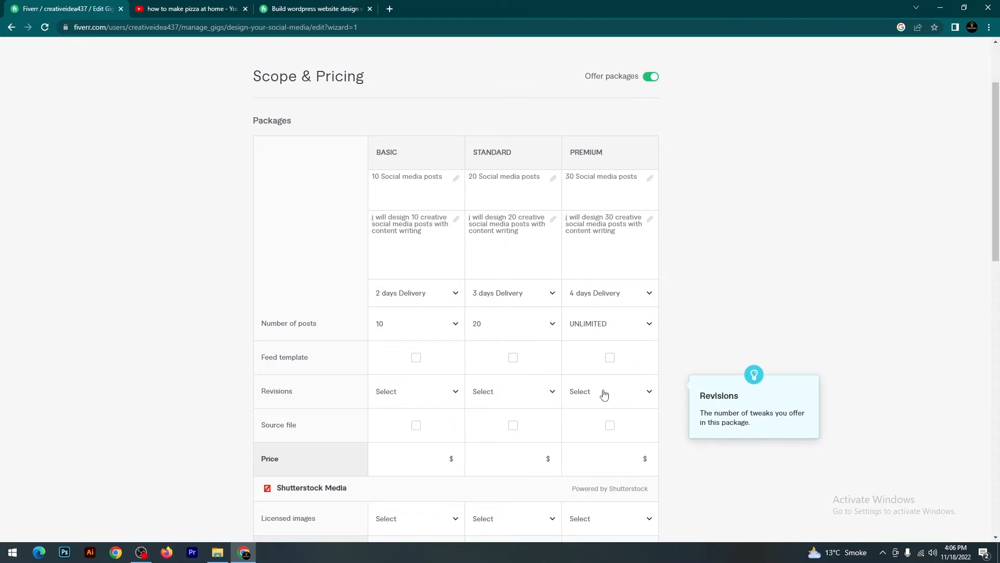
Step: Include the feed template in the Standard and Premium packages only, leaving it out of Basic
left_click(416, 358)
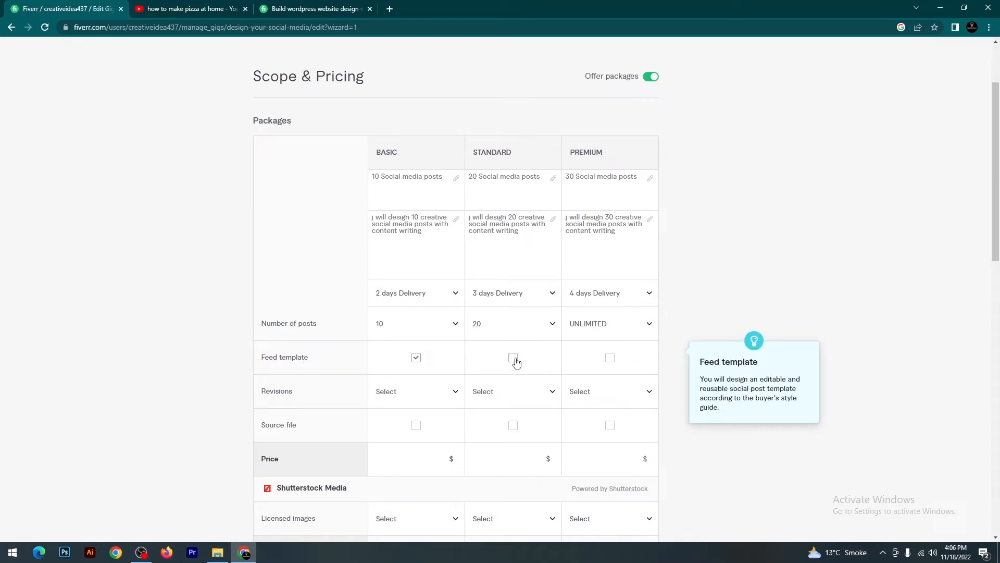
left_click(612, 358)
left_click(416, 358)
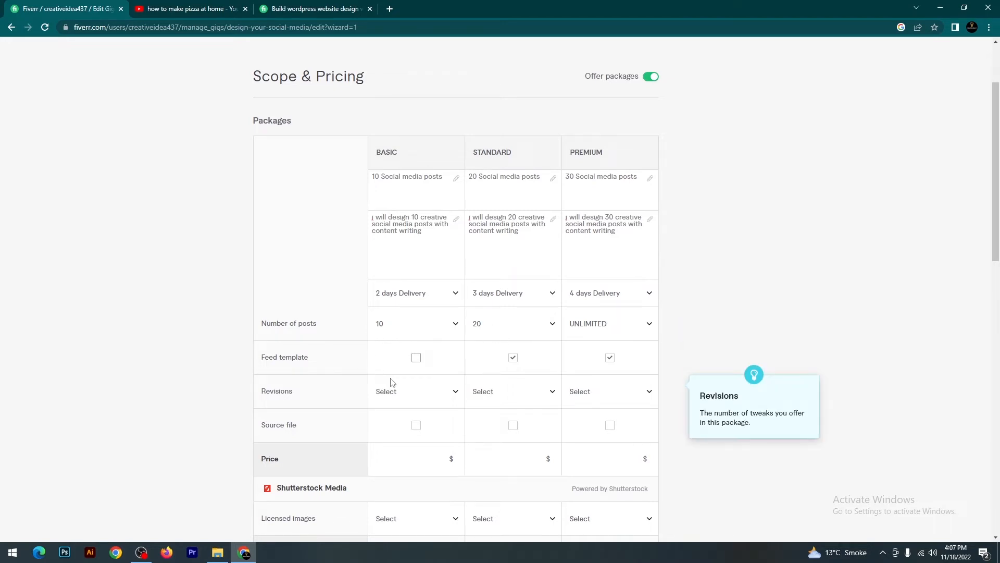
Step: Set the revisions to 2 for Basic, 4 for Standard and UNLIMITED for Premium
left_click(450, 397)
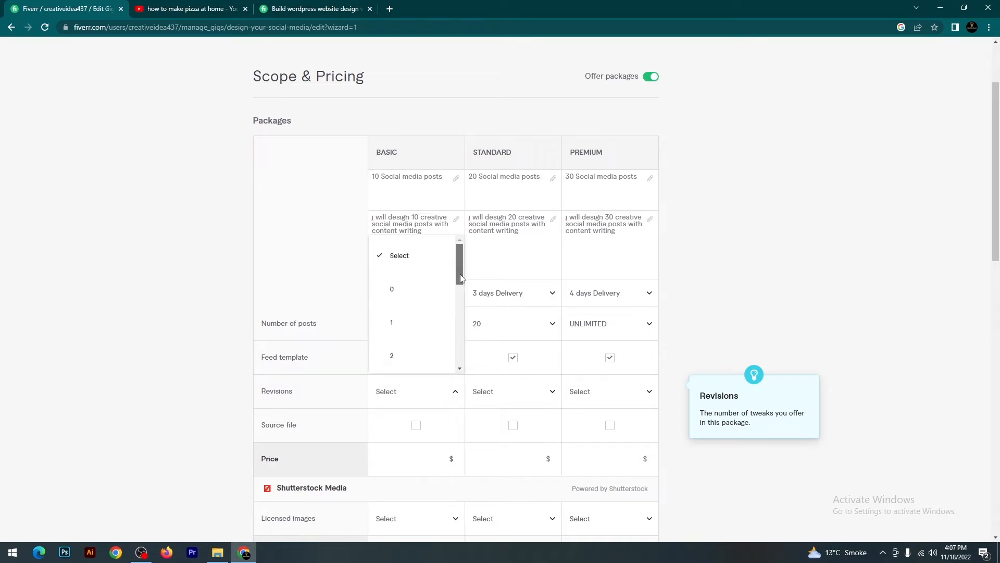
mouse_move(460, 279)
left_mouse_down()
mouse_move(460, 300)
mouse_move(460, 288)
left_mouse_up()
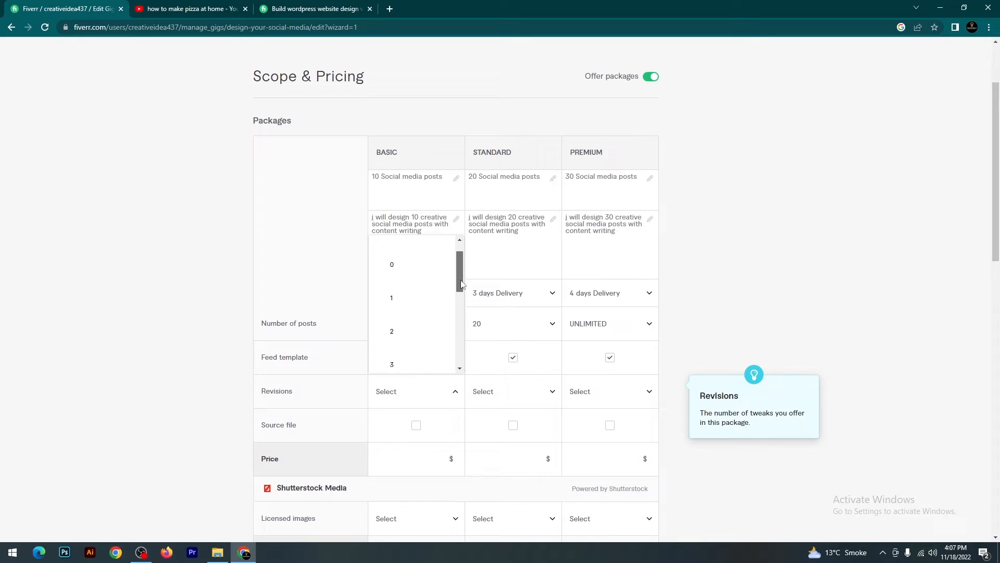
left_click(401, 332)
left_click(545, 393)
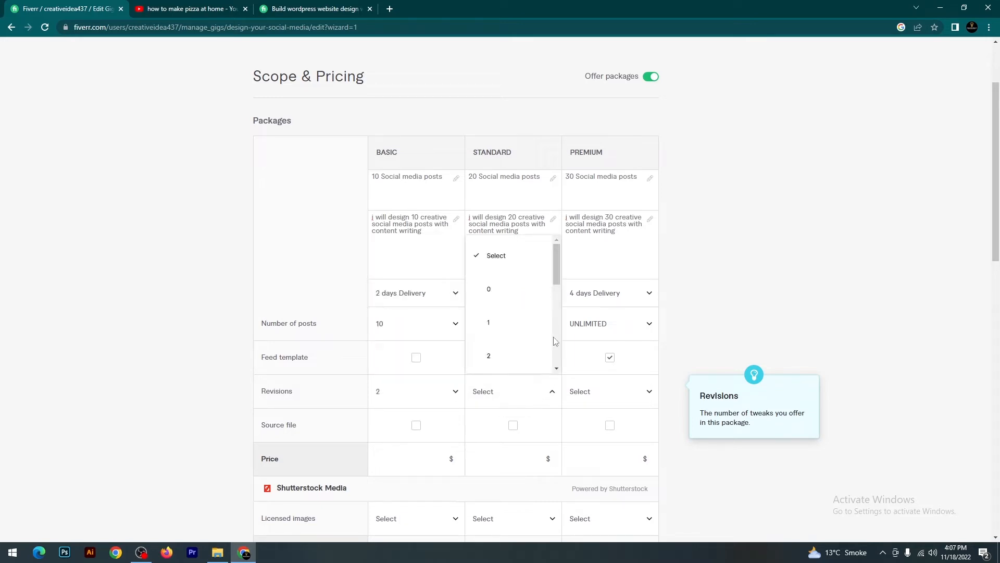
left_click_drag(557, 281, 557, 303)
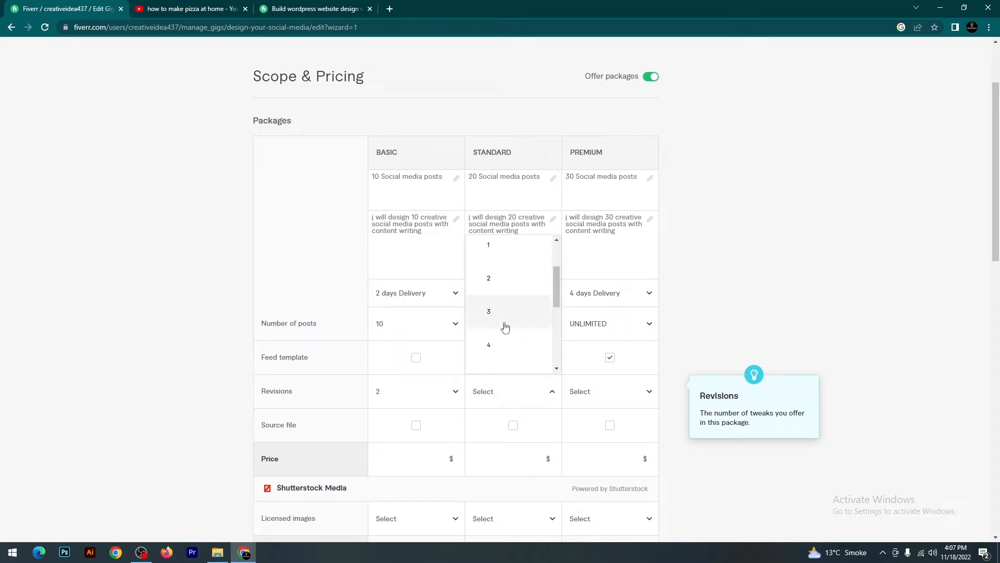
left_click(495, 347)
left_click(636, 400)
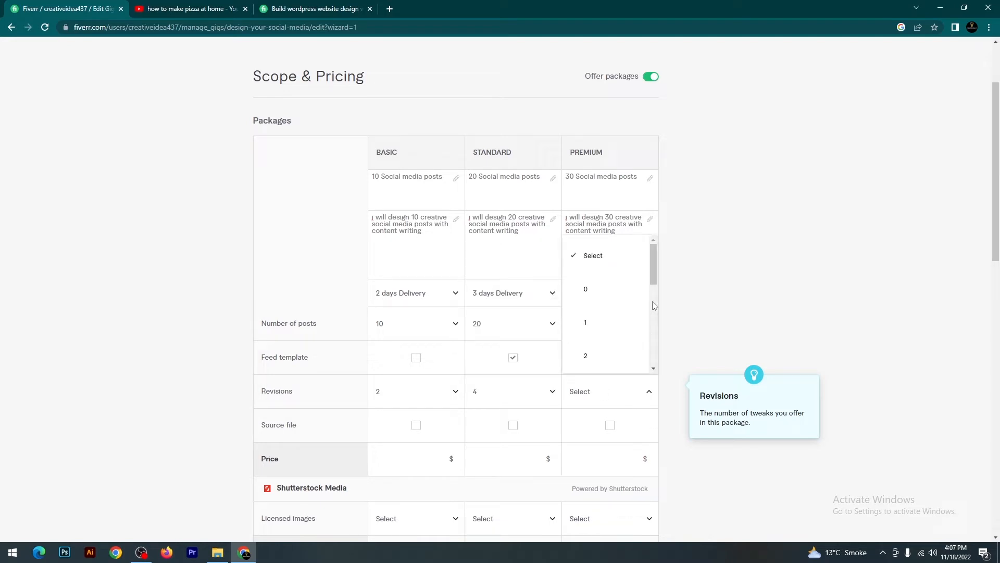
left_click_drag(652, 276, 653, 357)
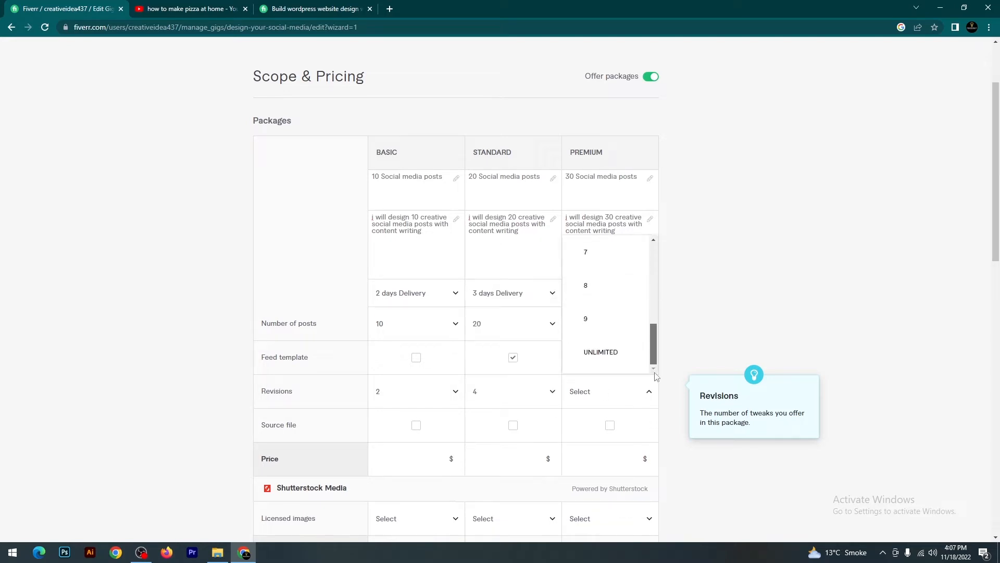
left_click(595, 357)
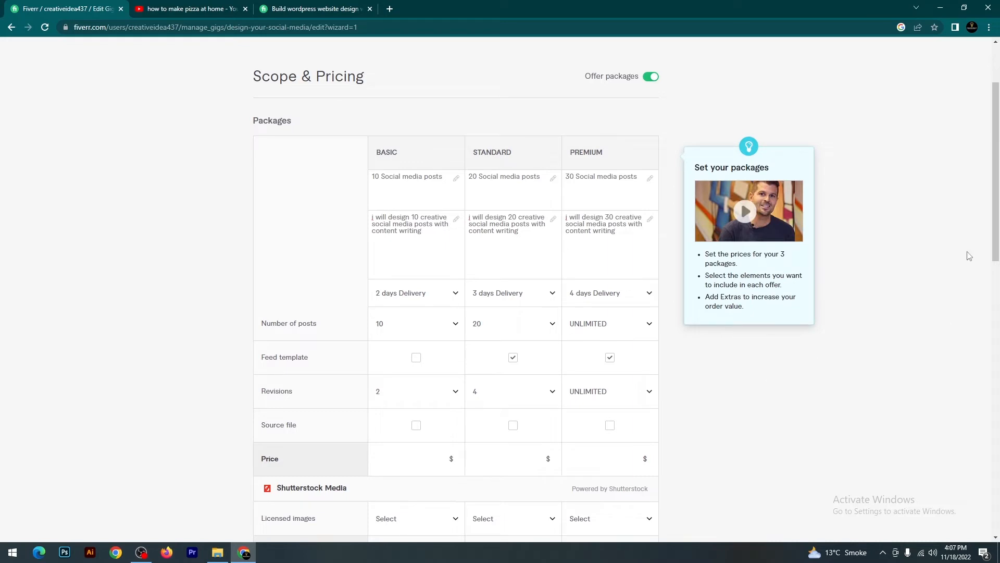
Step: Include the source file in the Basic, Standard and Premium packages
left_click_drag(995, 259, 996, 282)
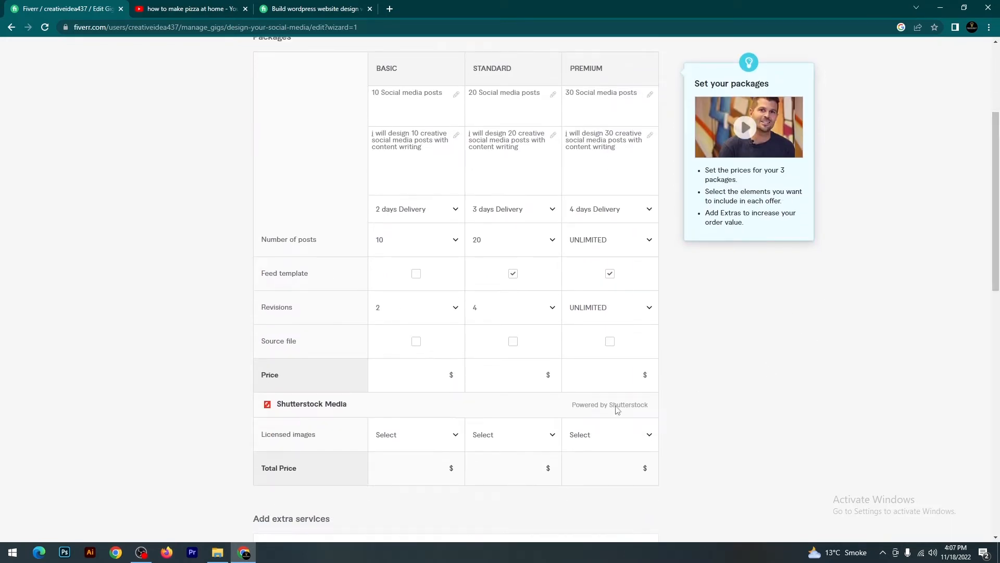
mouse_move(447, 352)
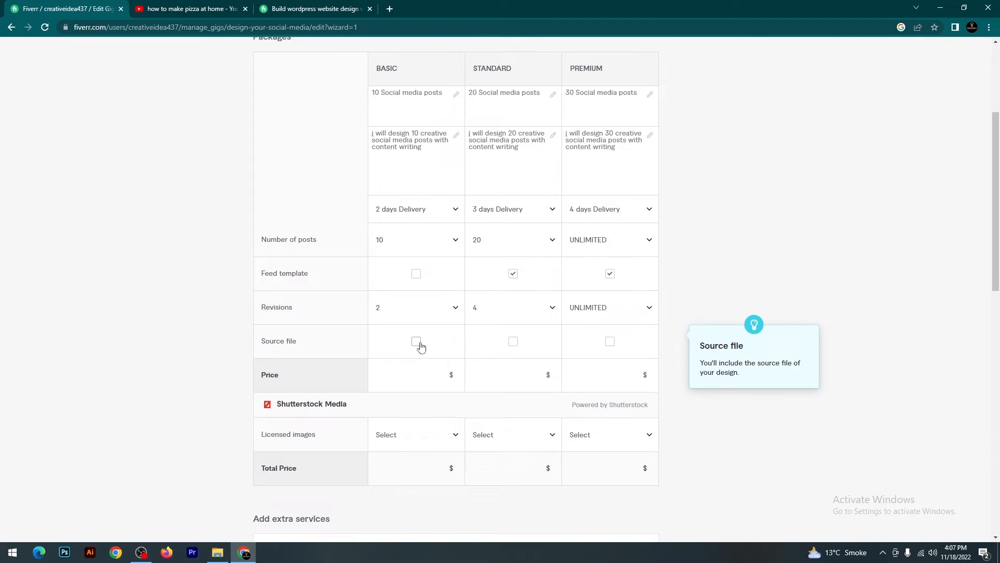
left_click(416, 342)
left_click(514, 342)
left_click(611, 344)
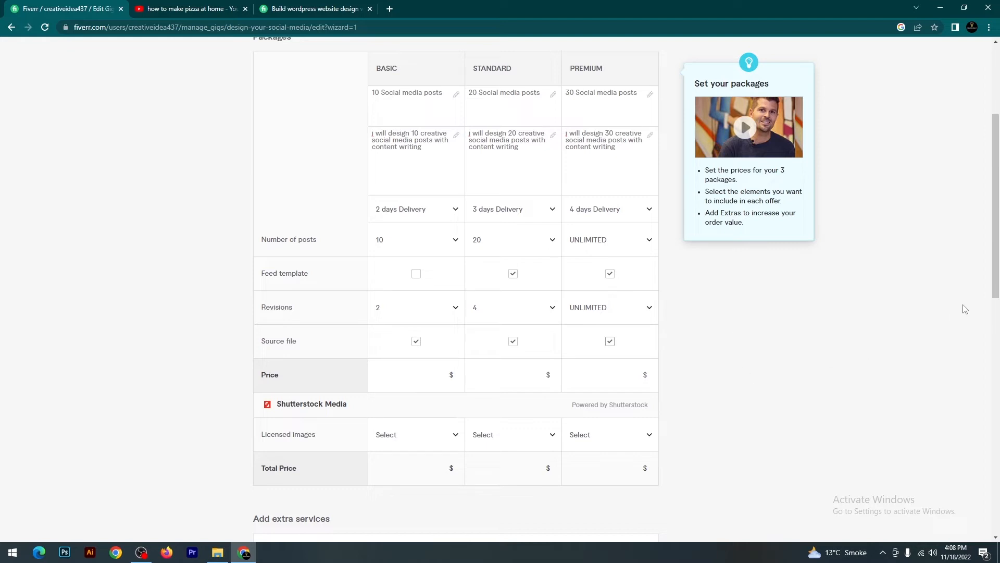
Step: Set the Shutterstock licensed images to 1 ($2) for each of the three packages
left_click_drag(997, 283, 996, 324)
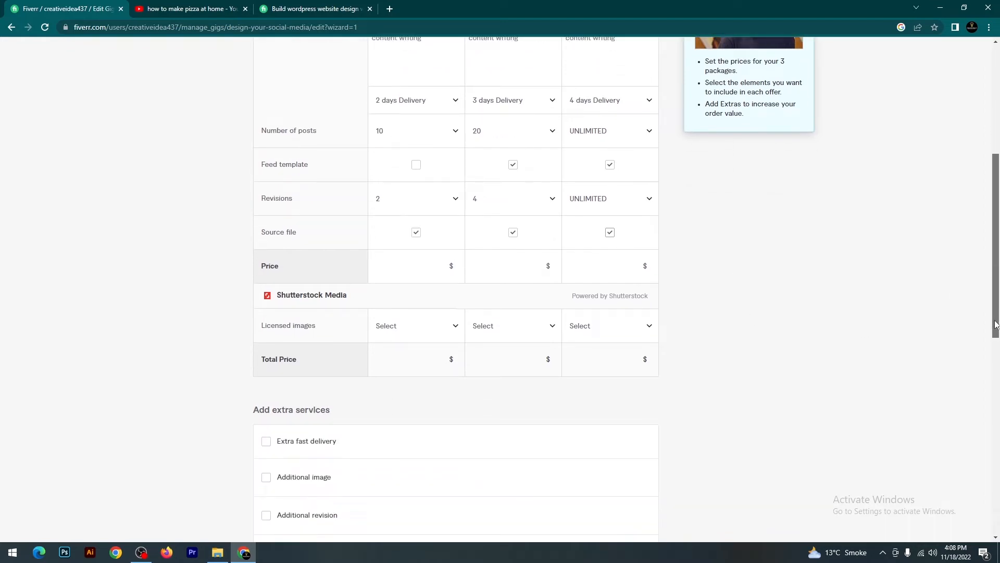
left_click_drag(996, 324, 995, 334)
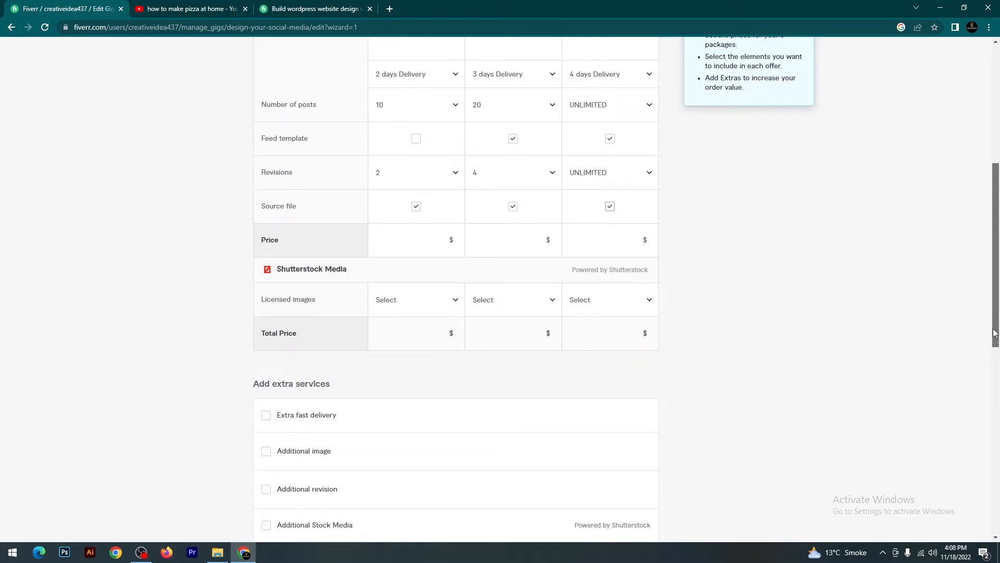
left_click_drag(996, 334, 995, 339)
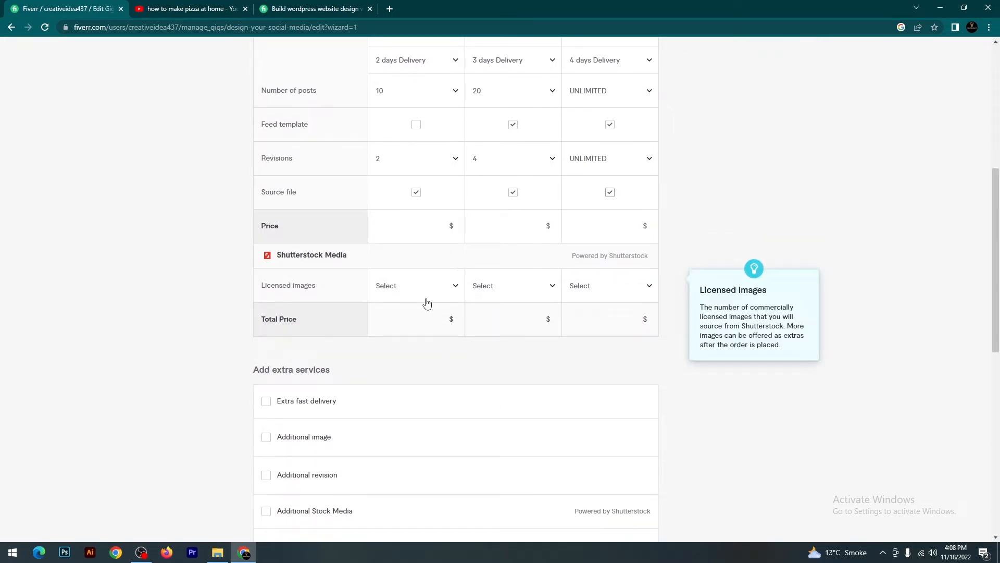
left_click(444, 288)
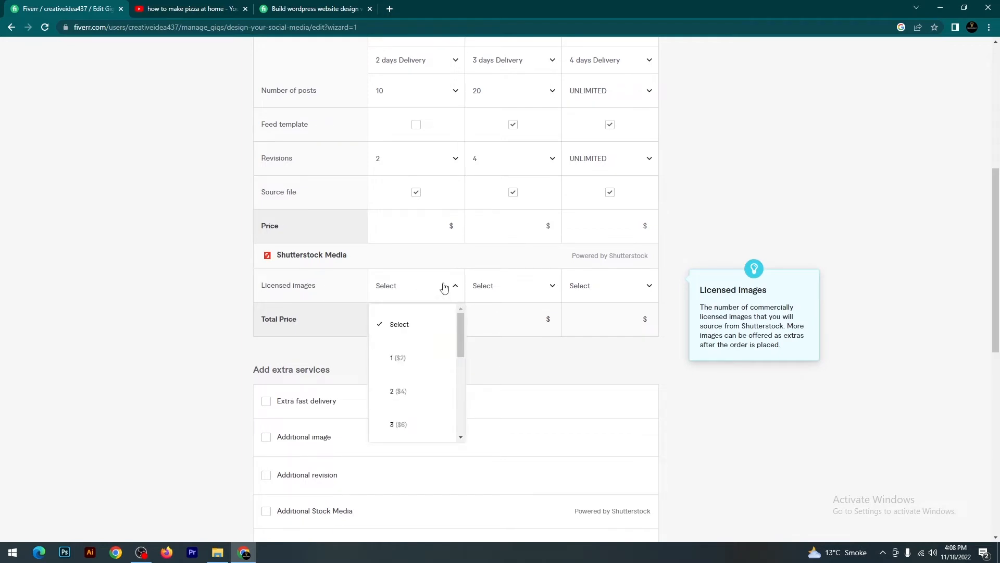
left_click(395, 359)
left_click(516, 286)
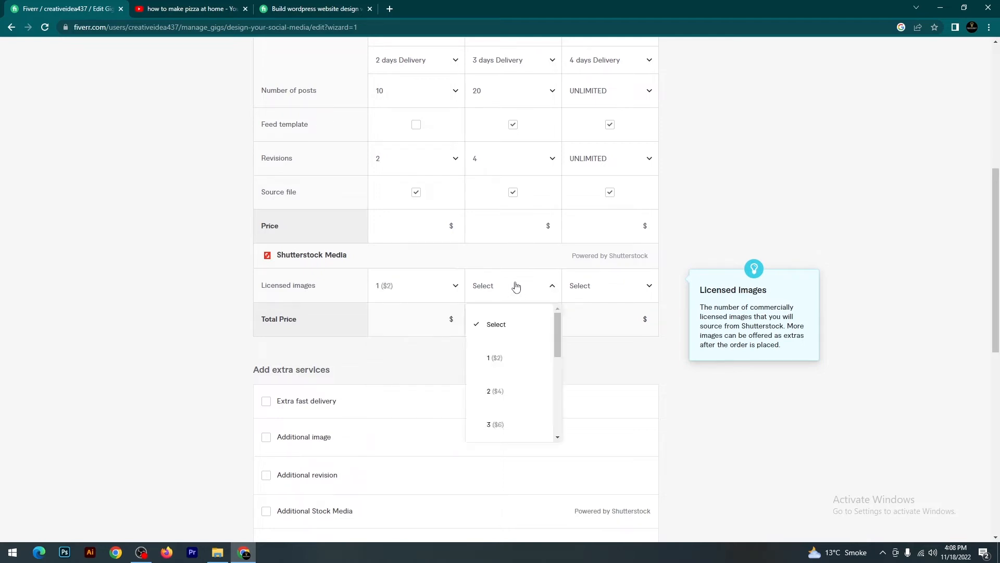
left_click(499, 358)
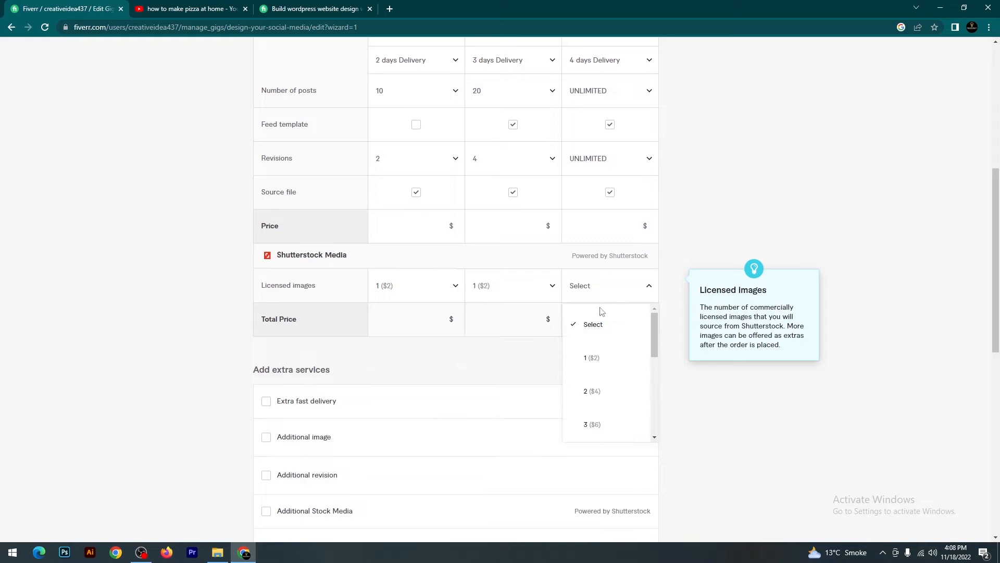
left_click(591, 366)
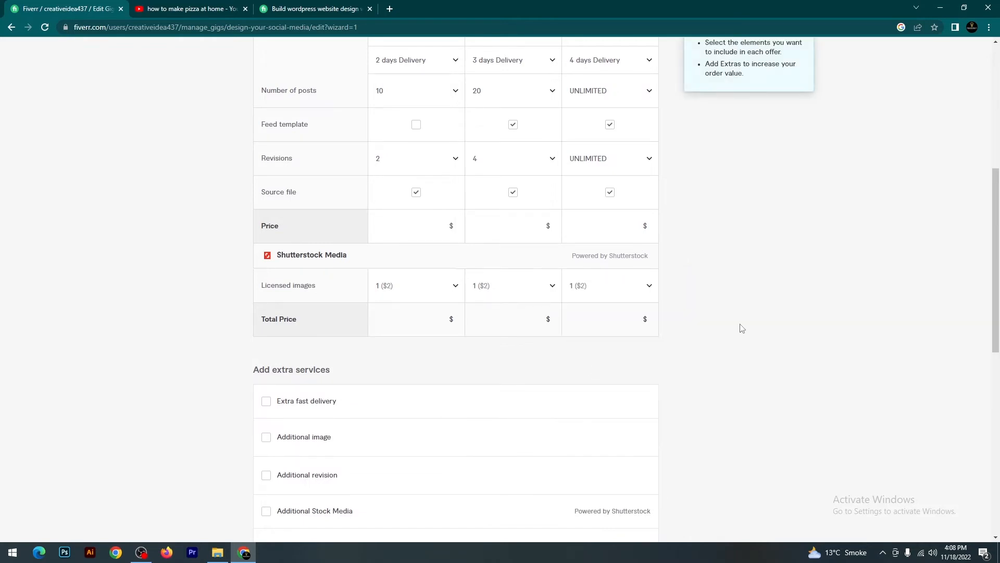
Step: Offer extra fast delivery as an extra service, with 1 day for an extra $5 on the Basic package
scroll(757, 306, "down", 2)
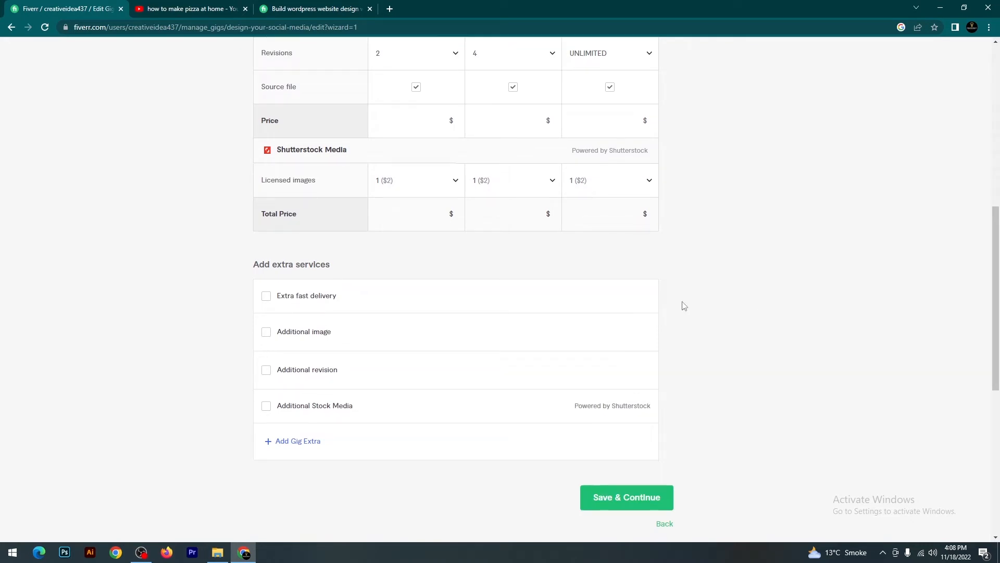
scroll(684, 306, "down", 1)
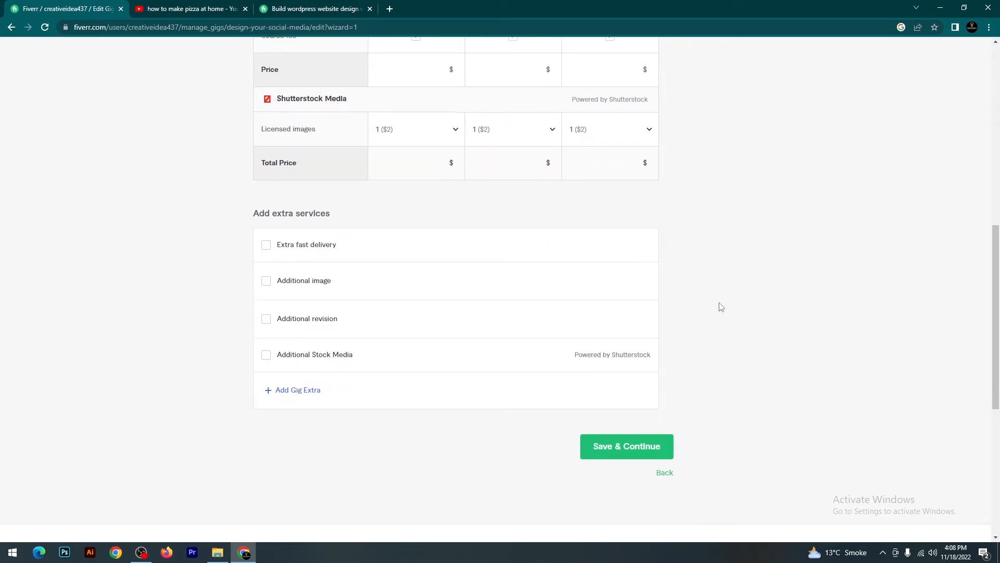
left_click(266, 246)
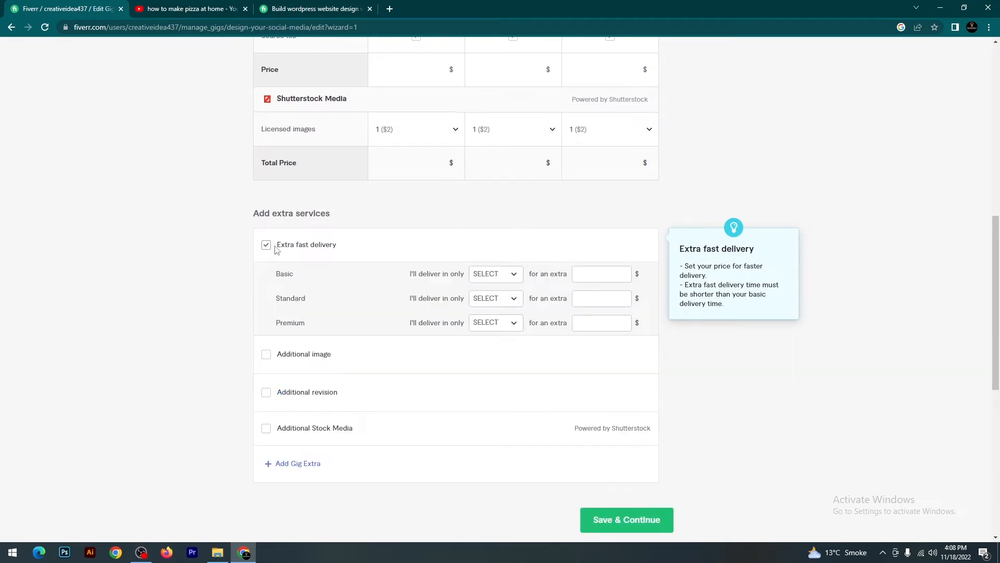
left_click(514, 276)
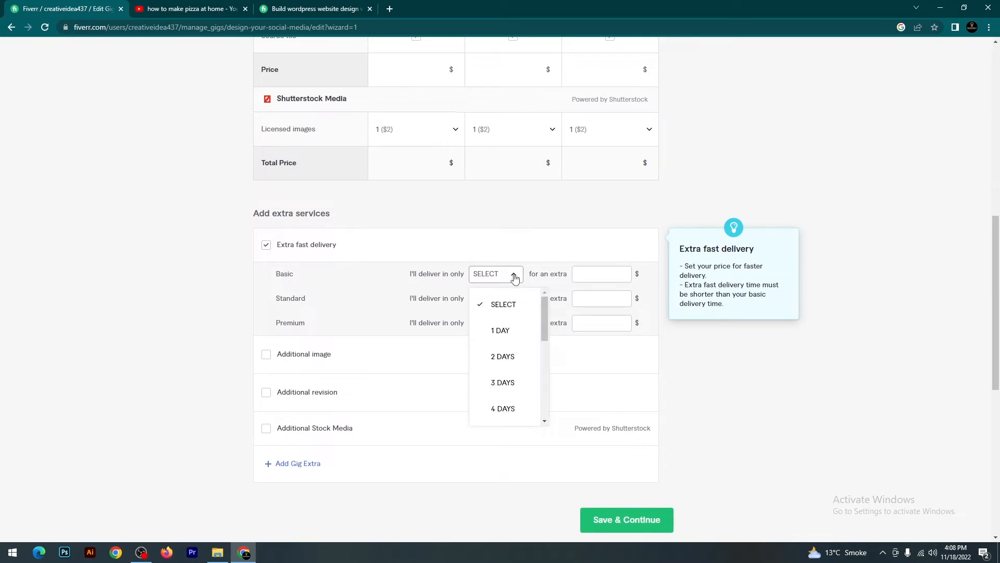
left_click(509, 332)
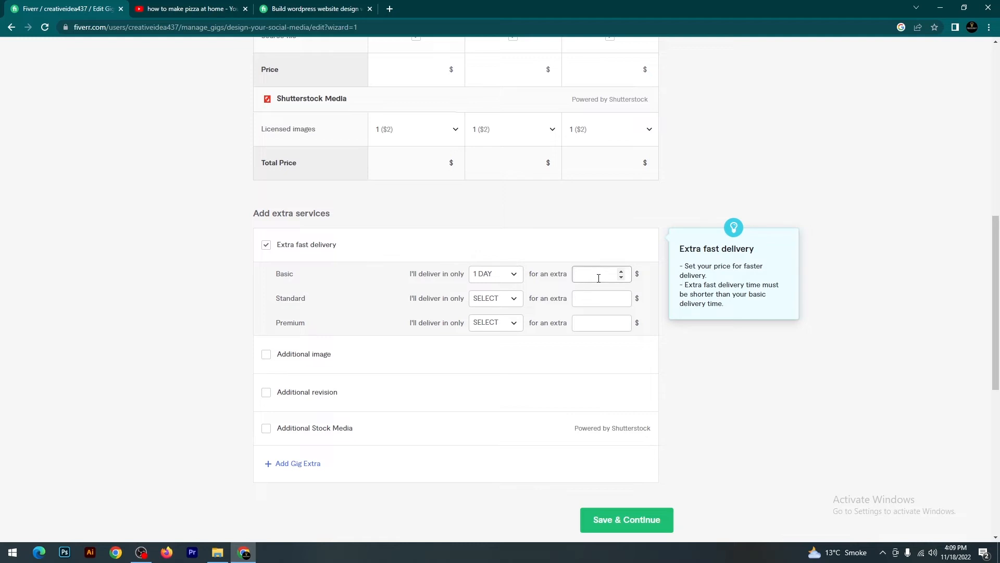
type("5")
Step: Set extra fast delivery to 1 day for an extra $10 on Standard and 1 day for an extra $20 on Premium
left_click(502, 299)
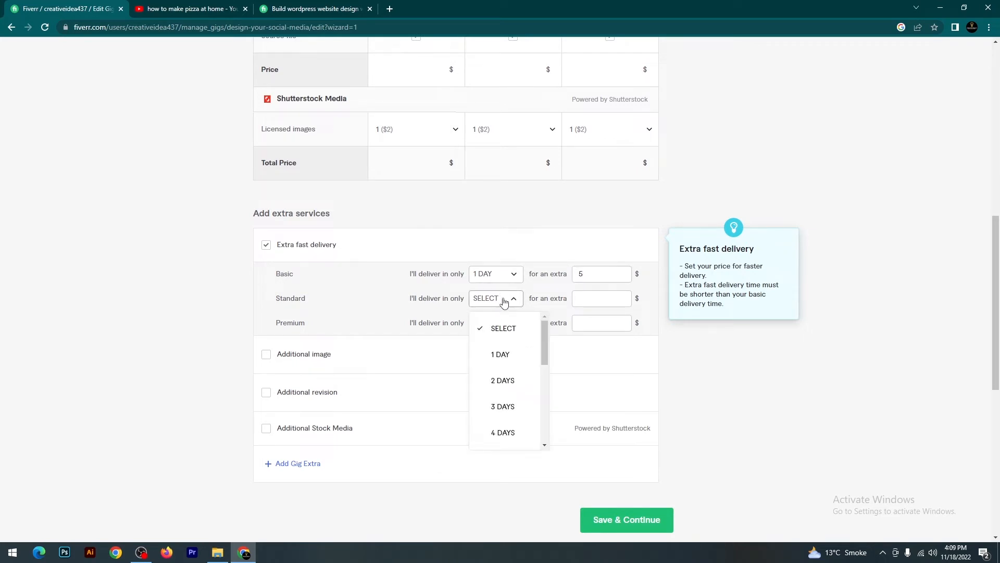
left_click(501, 355)
left_click(605, 305)
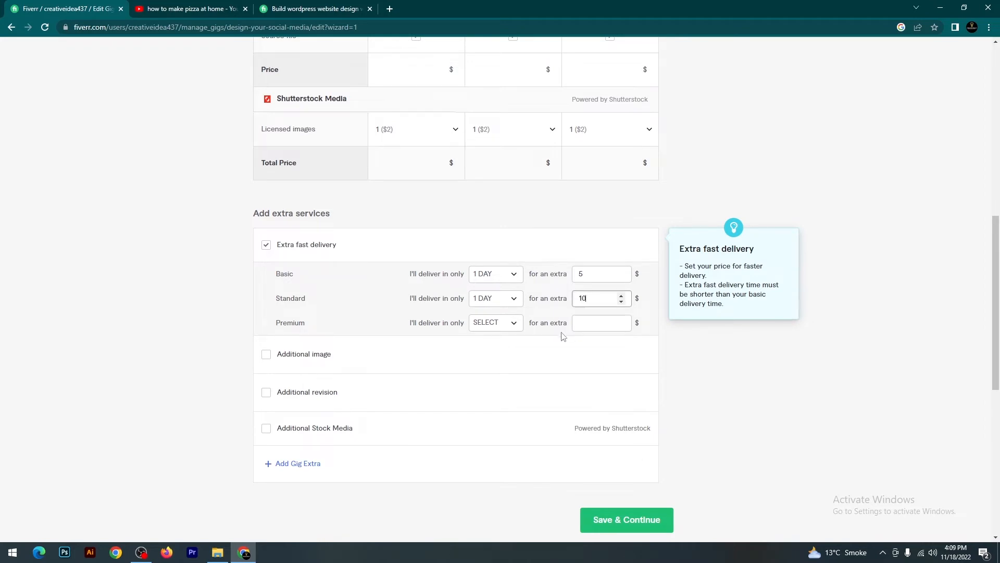
left_click(506, 324)
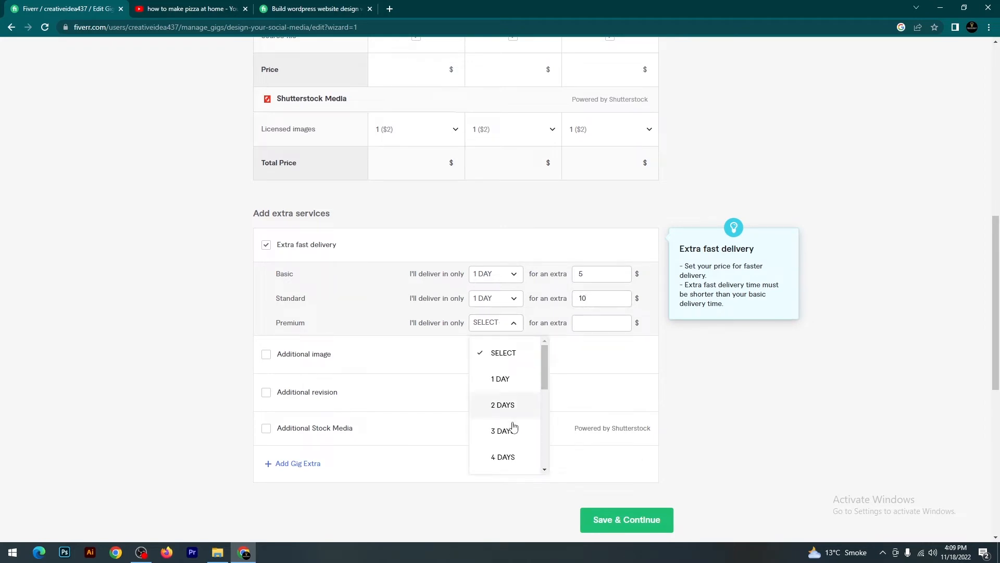
left_click(520, 380)
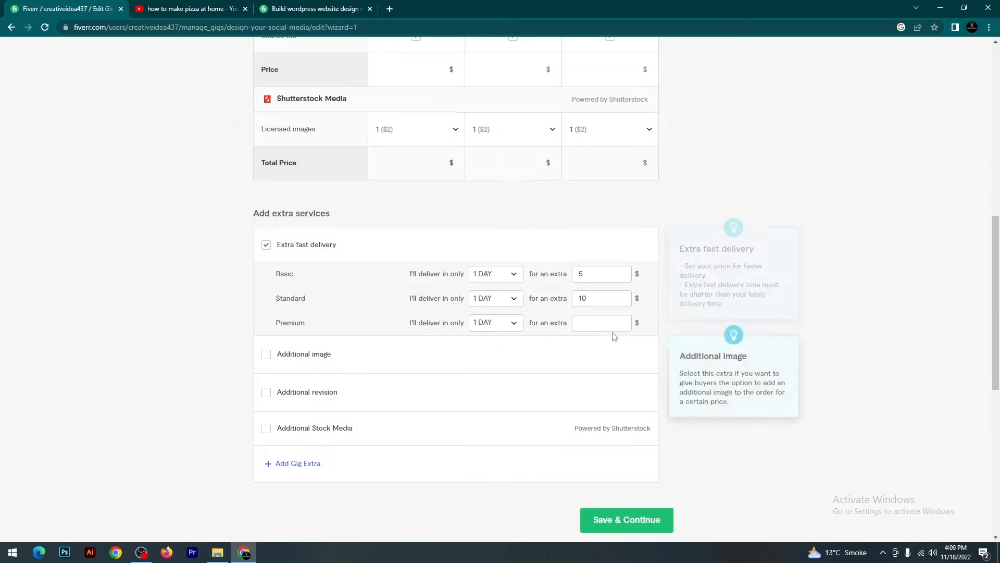
left_click(605, 328)
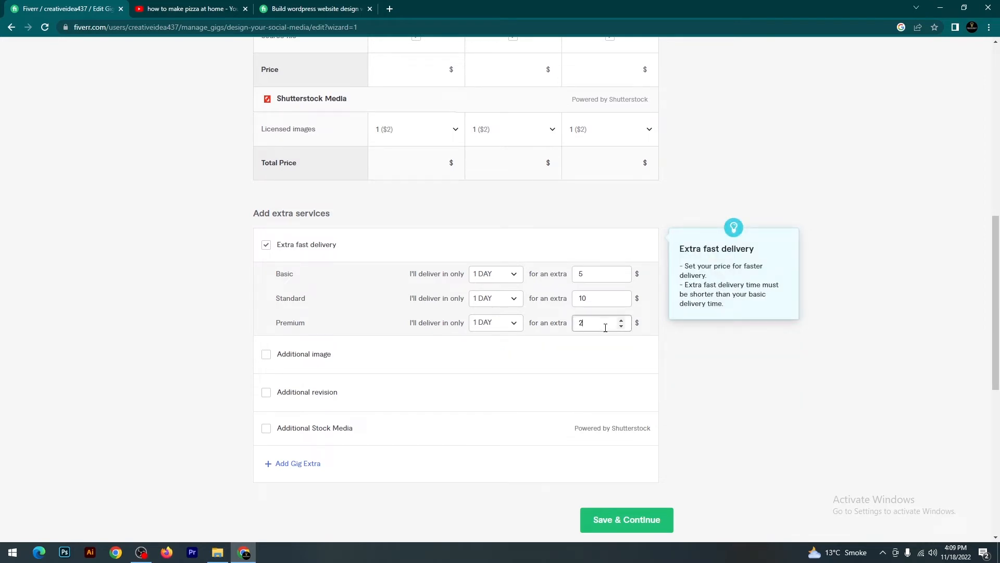
Step: Offer an additional image as an extra service for $5 and 1 additional day
left_click(300, 359)
left_click(300, 359)
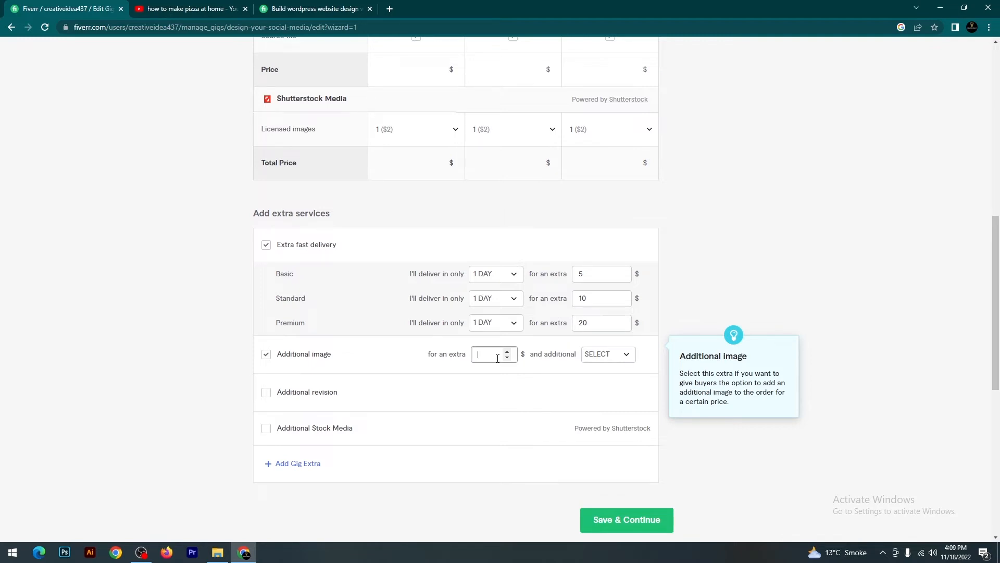
left_click(499, 359)
type("5")
left_click(616, 356)
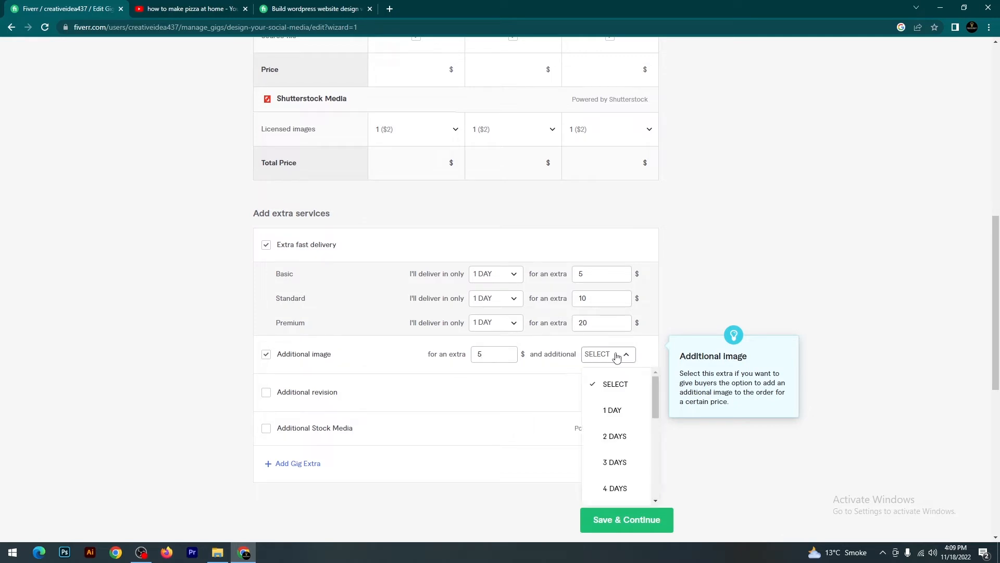
left_click(615, 411)
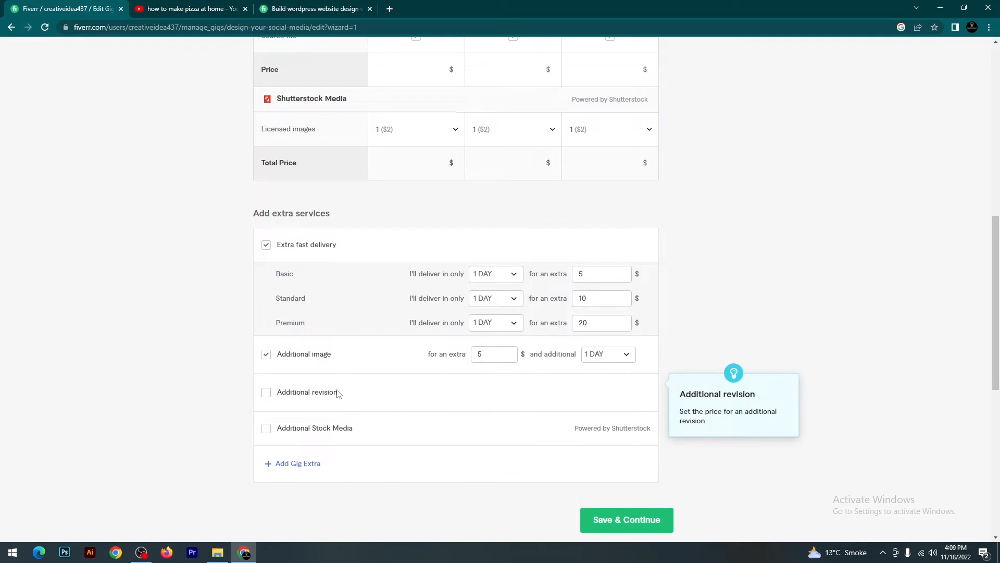
Step: Offer an additional revision as an extra service for $5 and 1 additional day
scroll(352, 386, "down", 1)
scroll(352, 386, "down", 1)
left_click(309, 292)
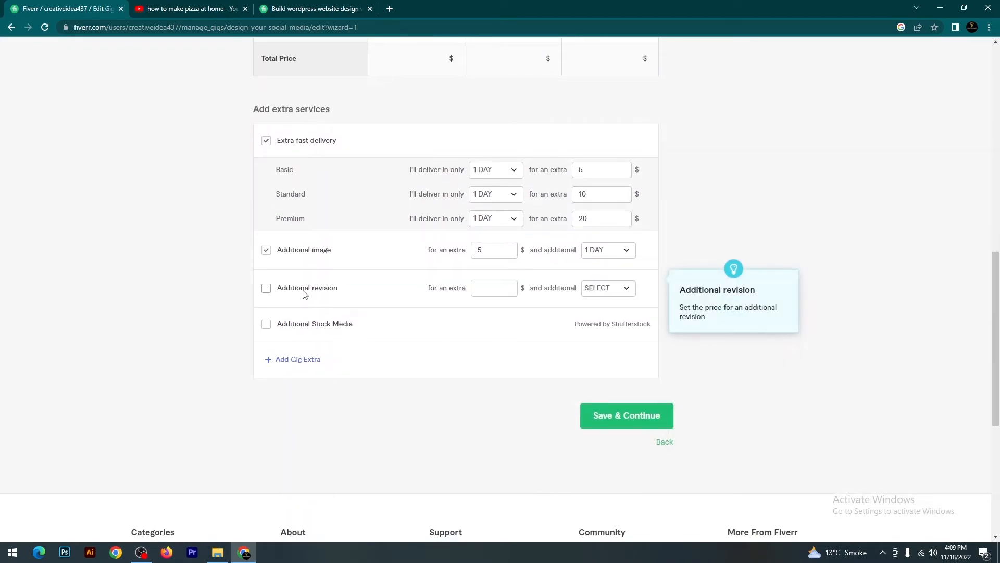
left_click(484, 289)
left_click(616, 290)
left_click(609, 345)
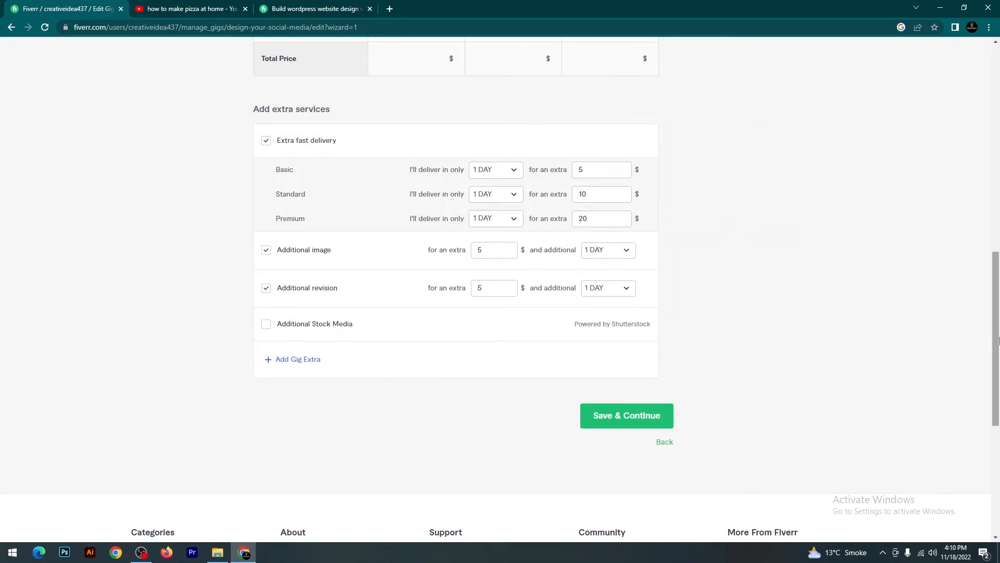
scroll(998, 340, "up", 1)
scroll(997, 339, "down", 1)
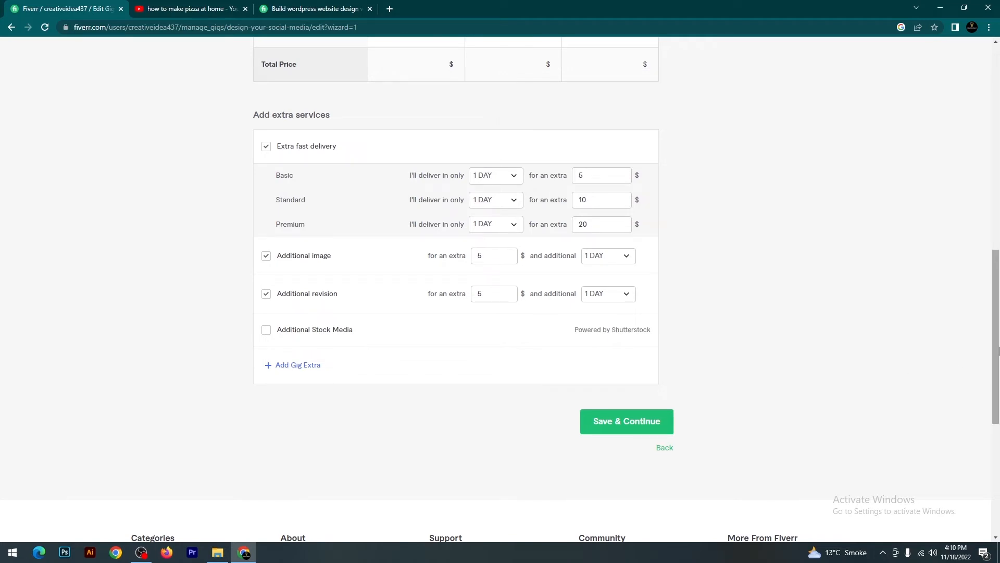
Step: Try to save the pricing page and continue to the next stage of the gig setup
mouse_move(998, 351)
left_mouse_down()
mouse_move(998, 380)
mouse_move(997, 248)
mouse_move(998, 369)
left_mouse_up()
mouse_move(669, 329)
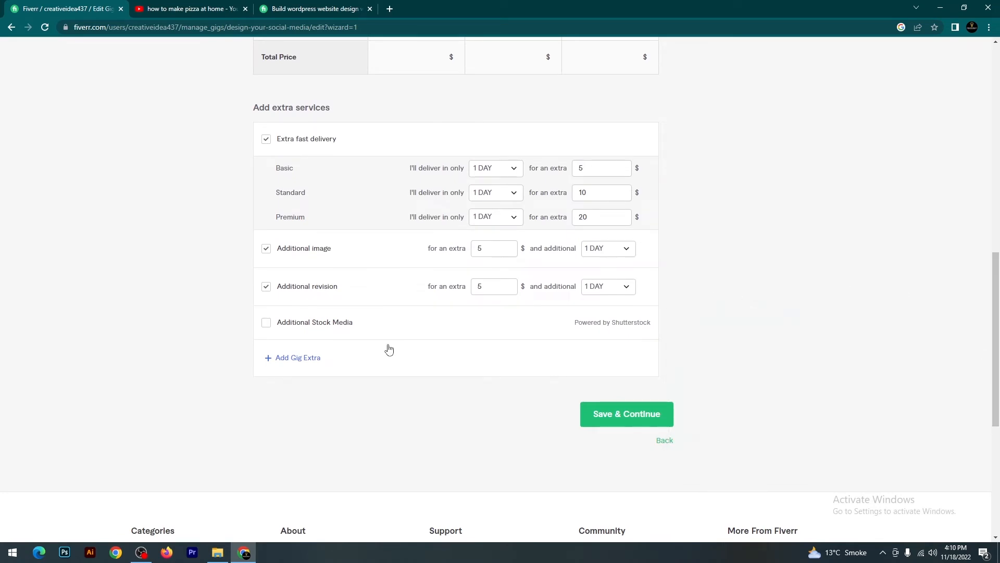
left_click(655, 408)
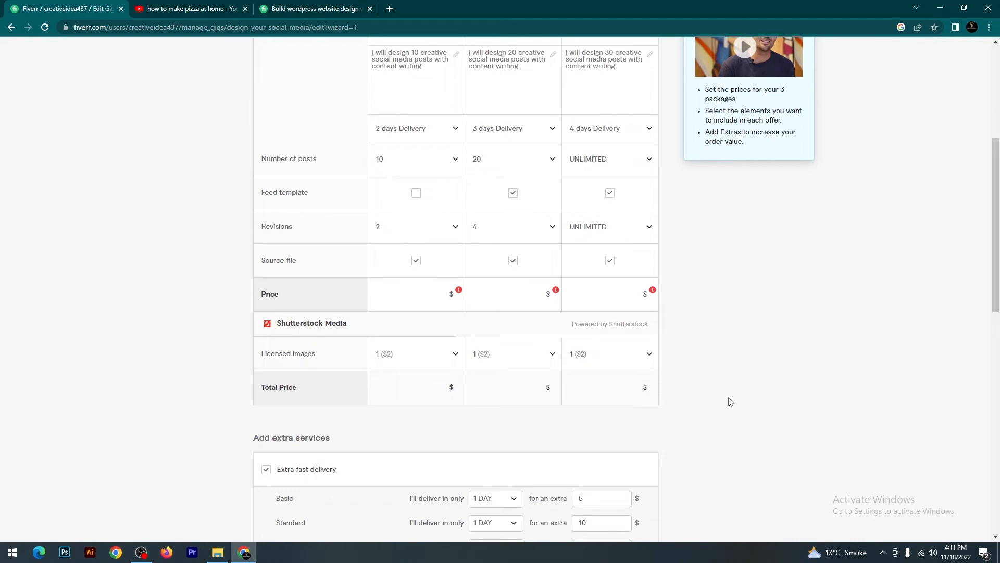
Step: Set the Basic, Standard and Premium package prices to $5 each, try to save the page, and check the price error
left_click(440, 297)
left_click(537, 297)
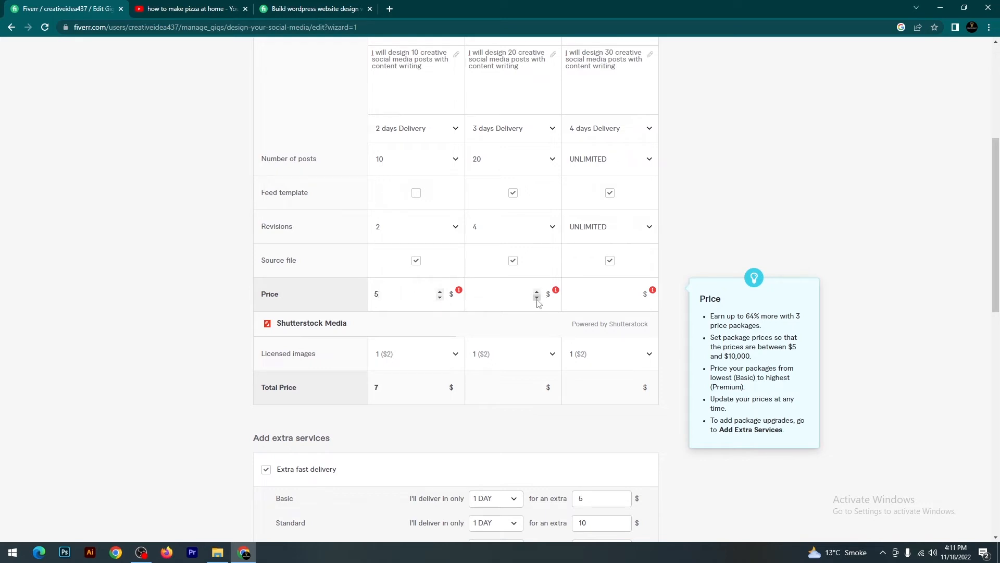
left_click(633, 298)
left_click(537, 297)
left_click(494, 292)
left_click_drag(999, 311, 998, 500)
left_click(659, 204)
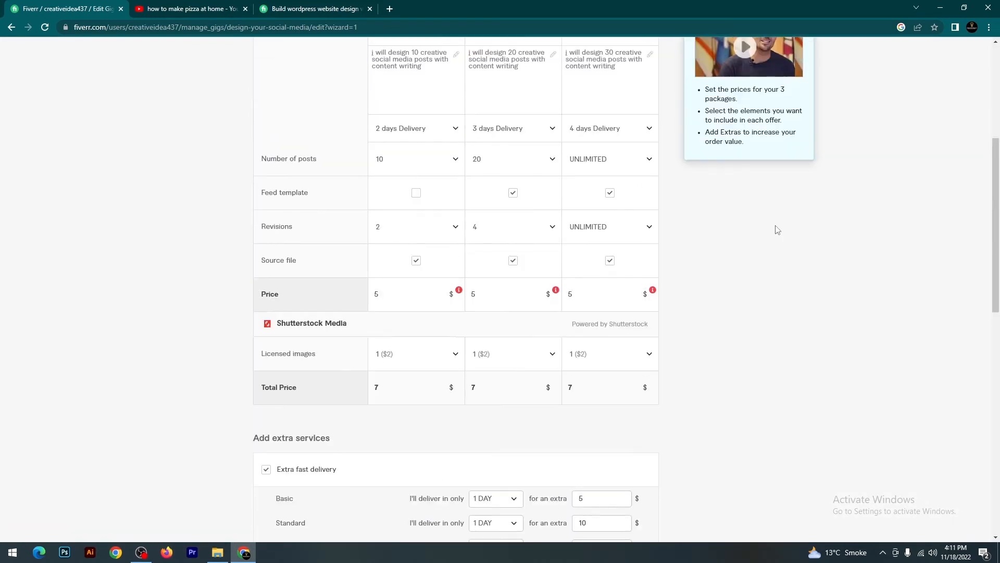
mouse_move(459, 292)
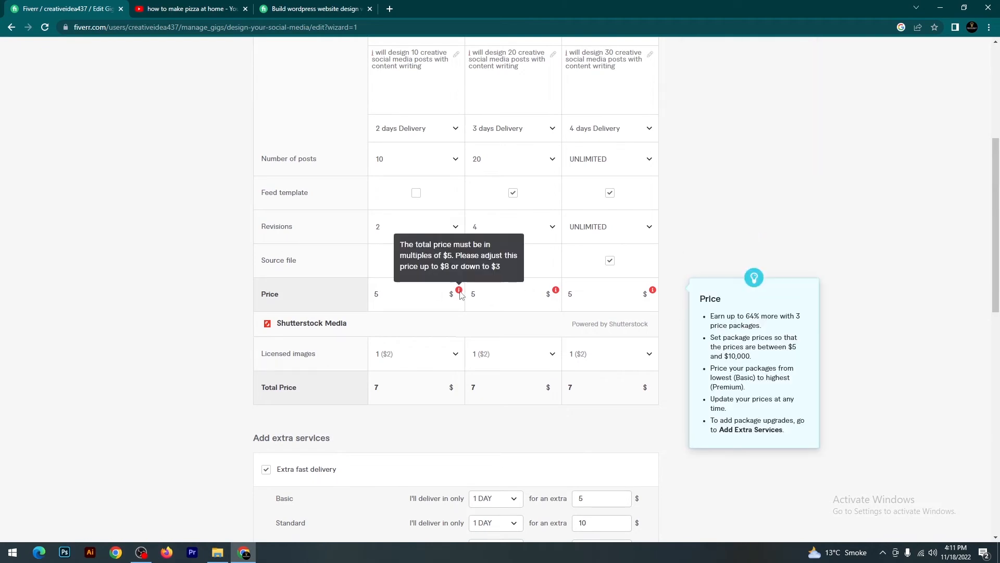
left_click(537, 298)
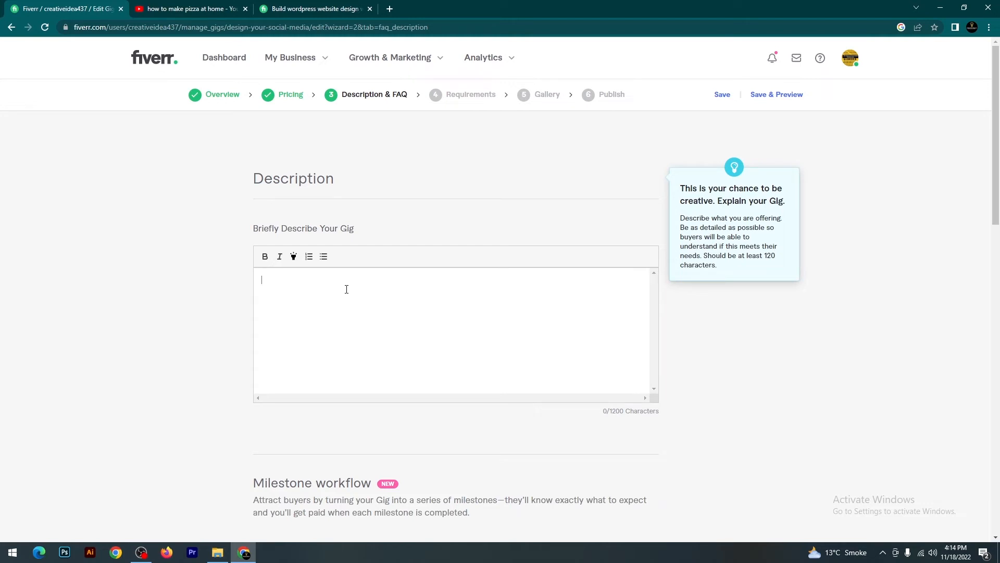
Step: Describe the gig as "I wuill design you social media posts for following plateforms with the right dimentions & as well write content with these posts"
type("uill design you social media posts for following plateforms with the right dimentions & as")
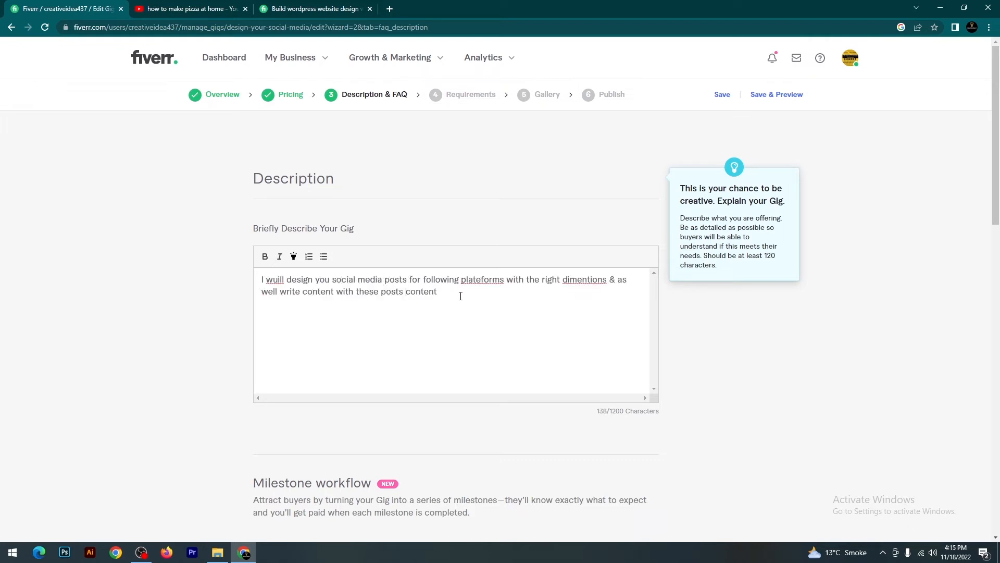
left_click_drag(439, 292, 408, 293)
key("BackSpace")
left_click(445, 323)
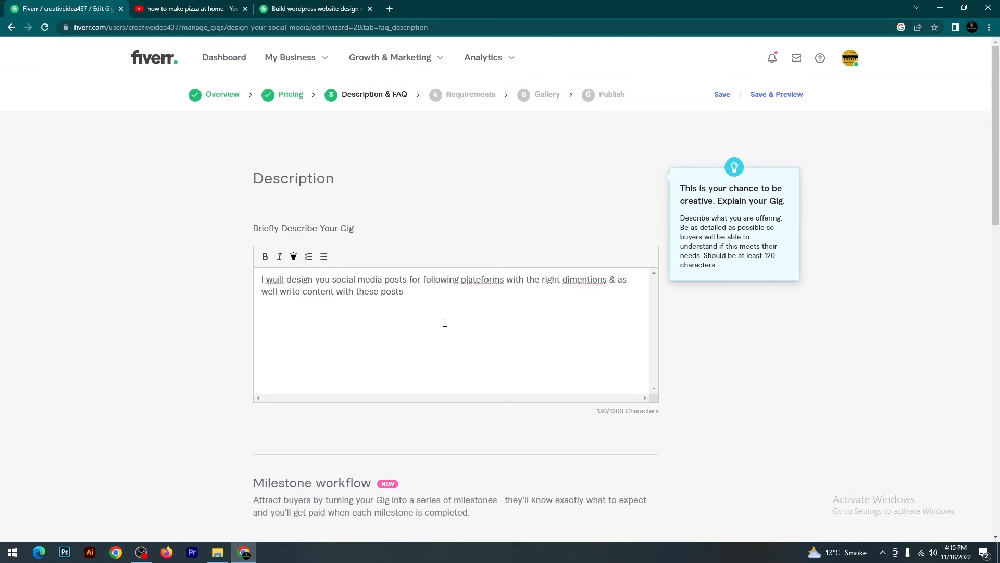
Step: Correct the misspelled words in the description to "platforms" and "dimensions"
right_click(482, 284)
left_click(508, 292)
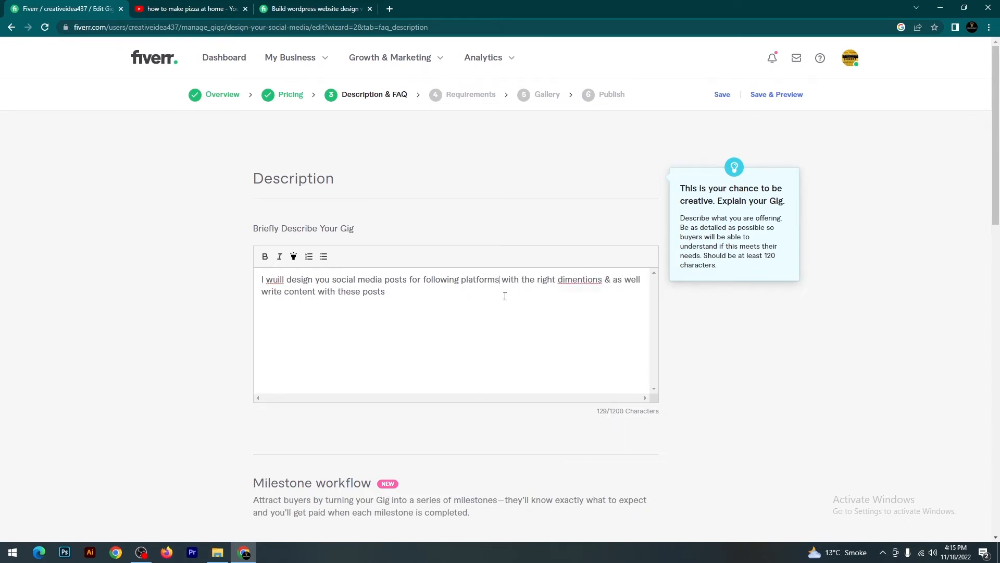
right_click(590, 283)
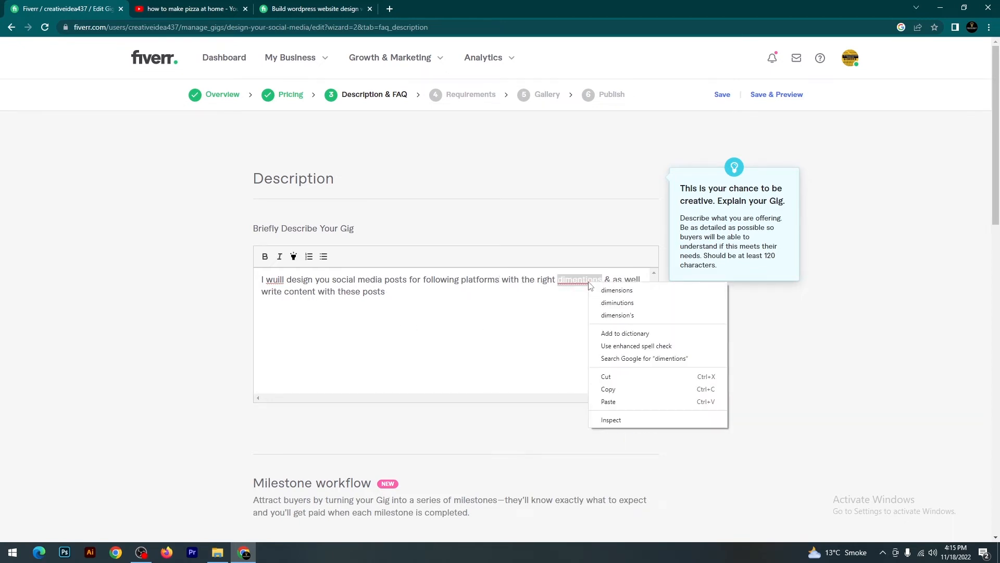
left_click(639, 288)
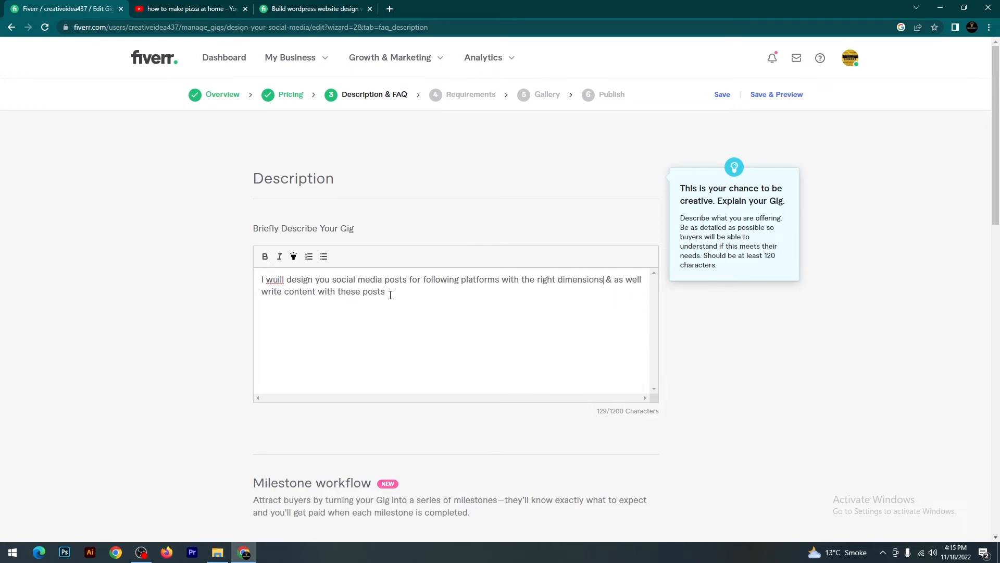
Step: End the description sentence with a period and make the whole sentence bold
type(".")
key("Return")
left_click_drag(391, 293, 260, 281)
left_click(265, 257)
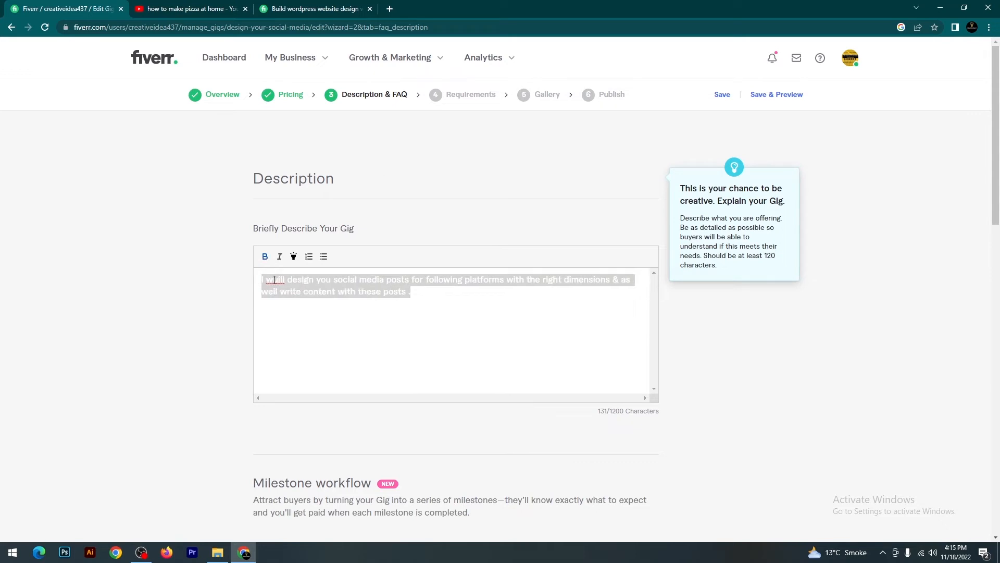
Step: Correct the misspelled word "wuill" in the description to "will"
right_click(274, 281)
left_click(248, 314)
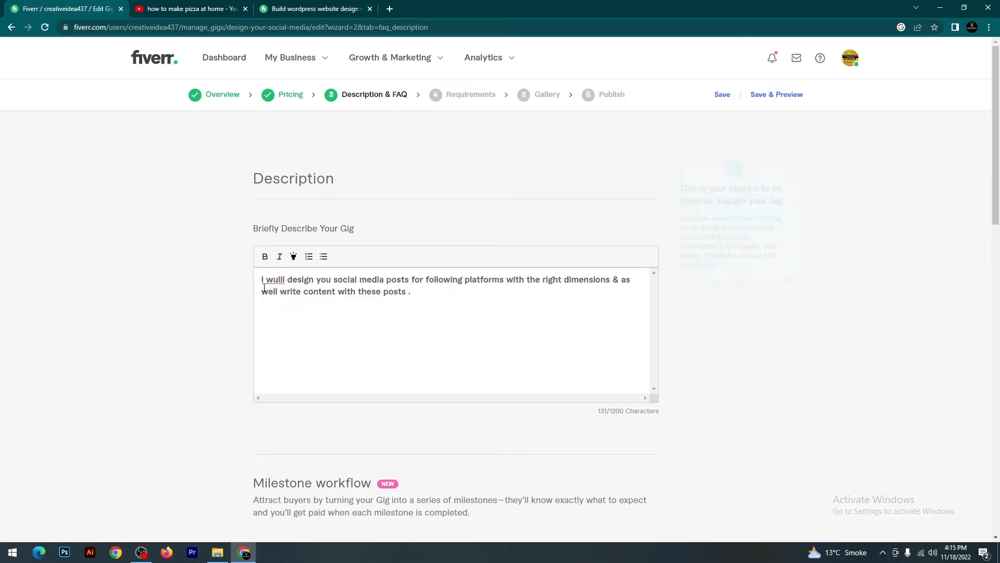
left_click(276, 281)
right_click(277, 282)
left_click(296, 290)
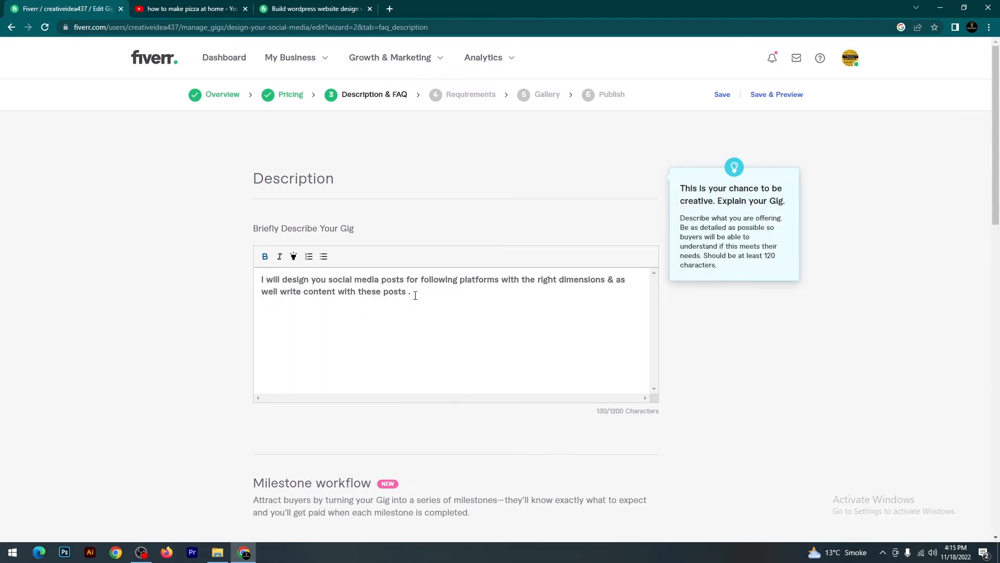
Step: Add a bulleted list below the sentence with Facebook, Pinterest, Instagram, YouTube, Google my business and LinedIn, replacing the last entry with the suggestion Linden
type(".")
key("Return")
key("Return")
left_click(323, 257)
type("Facebook ")
type("Pin")
type("terest")
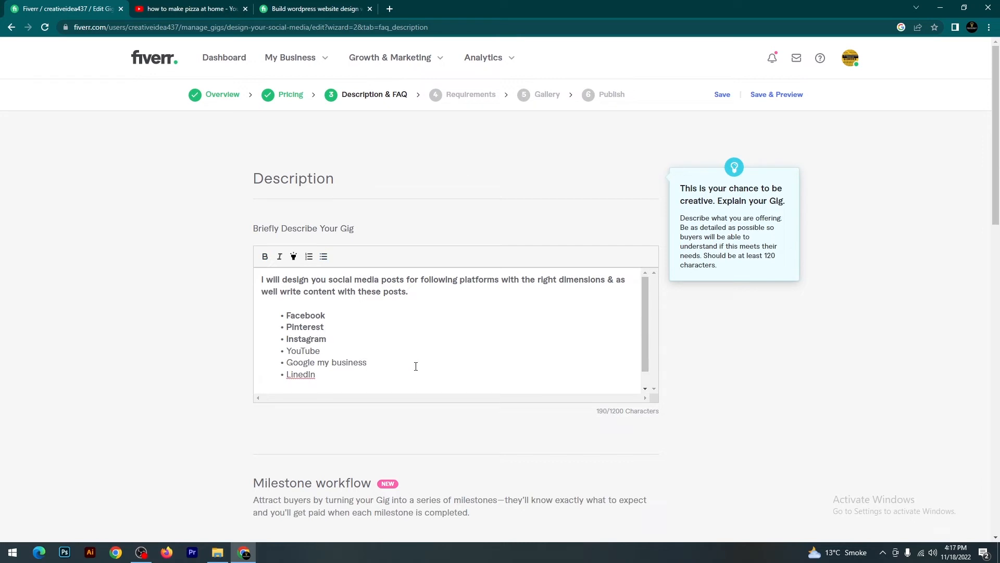
right_click(309, 379)
left_click(340, 390)
left_click_drag(646, 328, 647, 356)
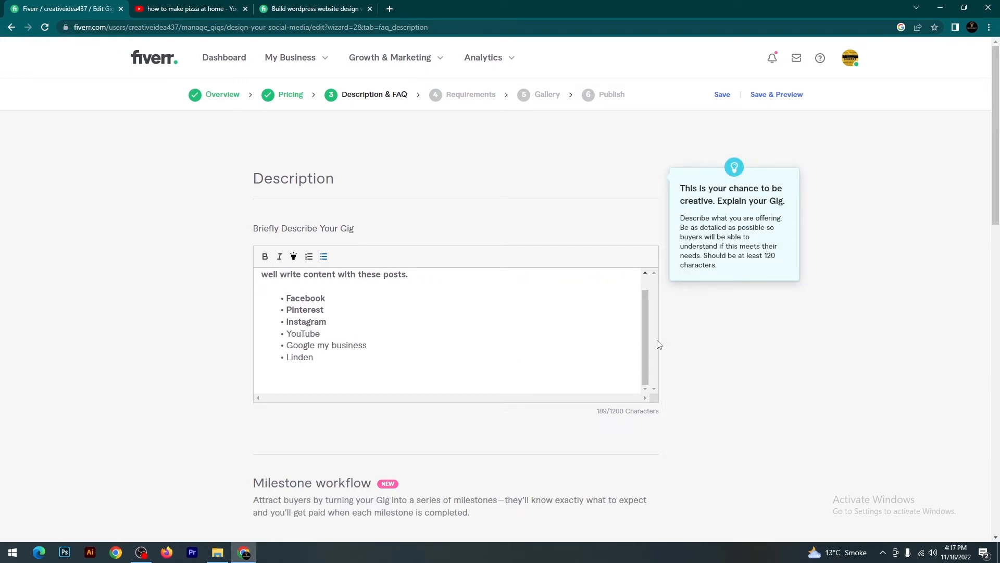
Step: Start a new FAQ entry with the question "Do you provide these Posts for all mention plateforms?"
scroll(658, 343, "down", 3)
scroll(659, 344, "down", 4)
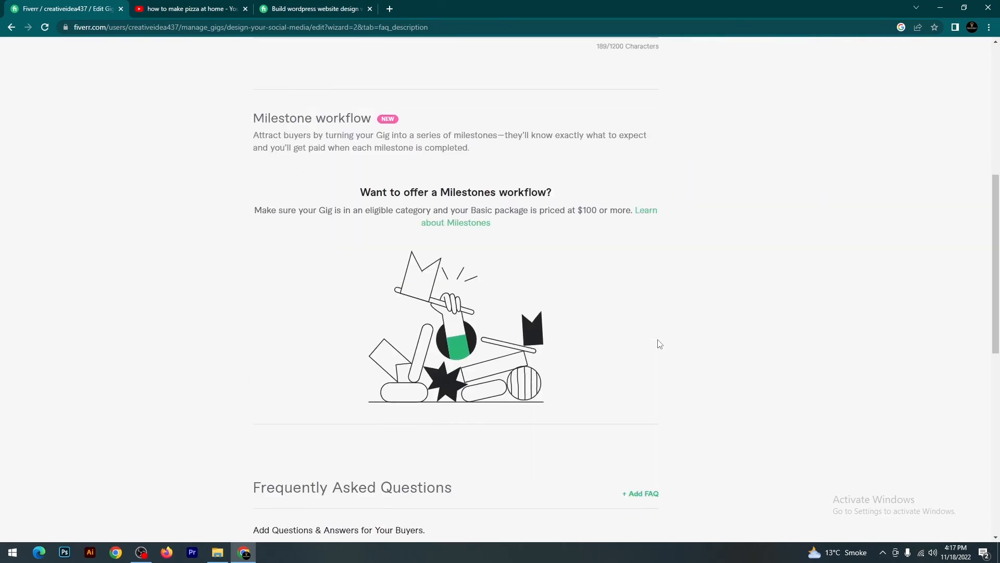
scroll(659, 343, "down", 3)
scroll(659, 343, "up", 6)
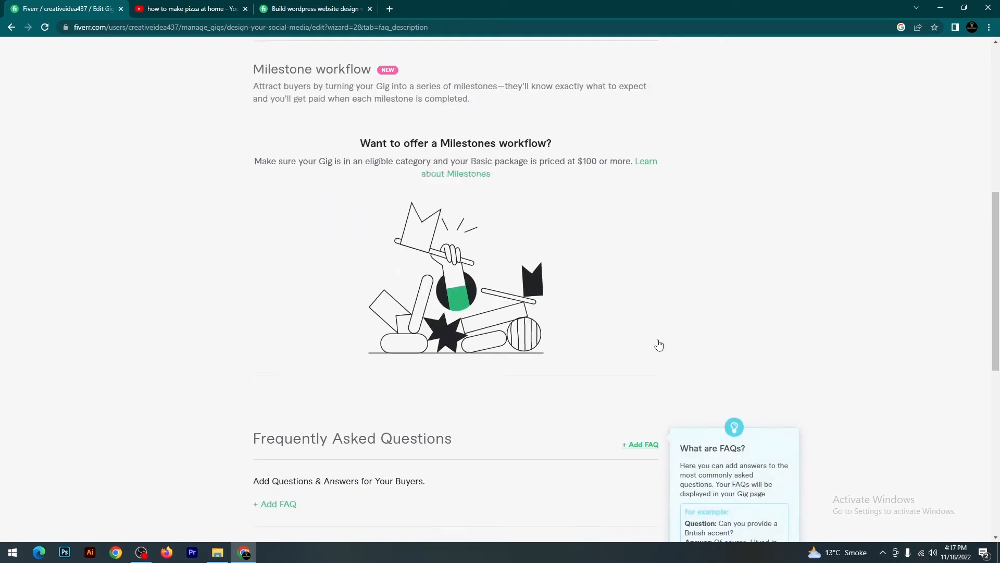
scroll(659, 344, "down", 4)
scroll(659, 345, "up", 4)
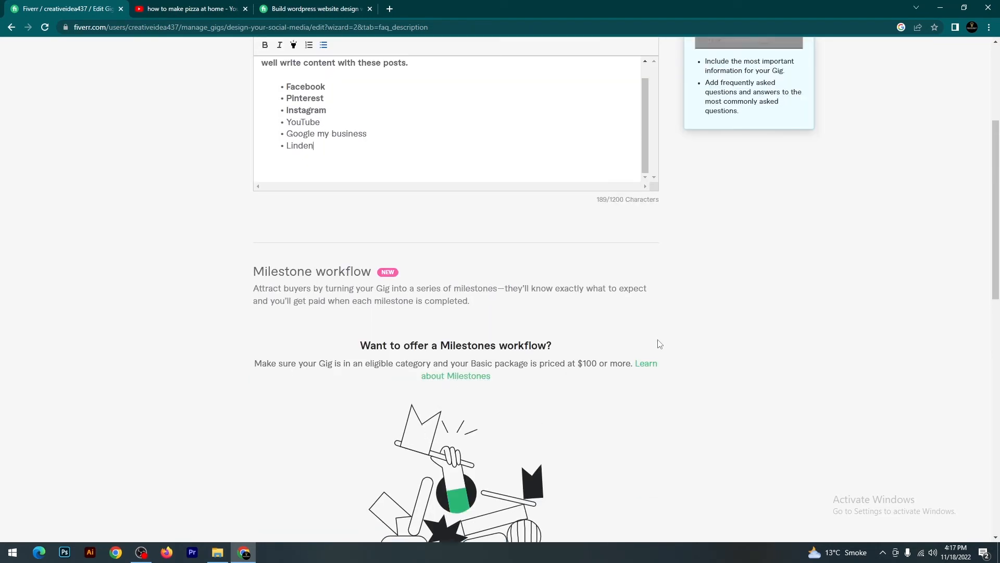
scroll(658, 342, "down", 8)
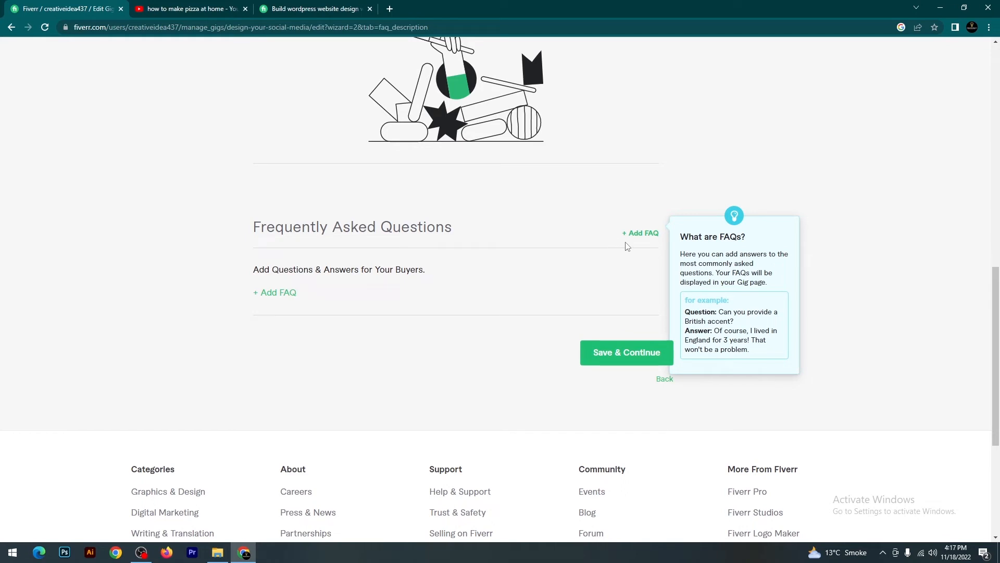
left_click(649, 233)
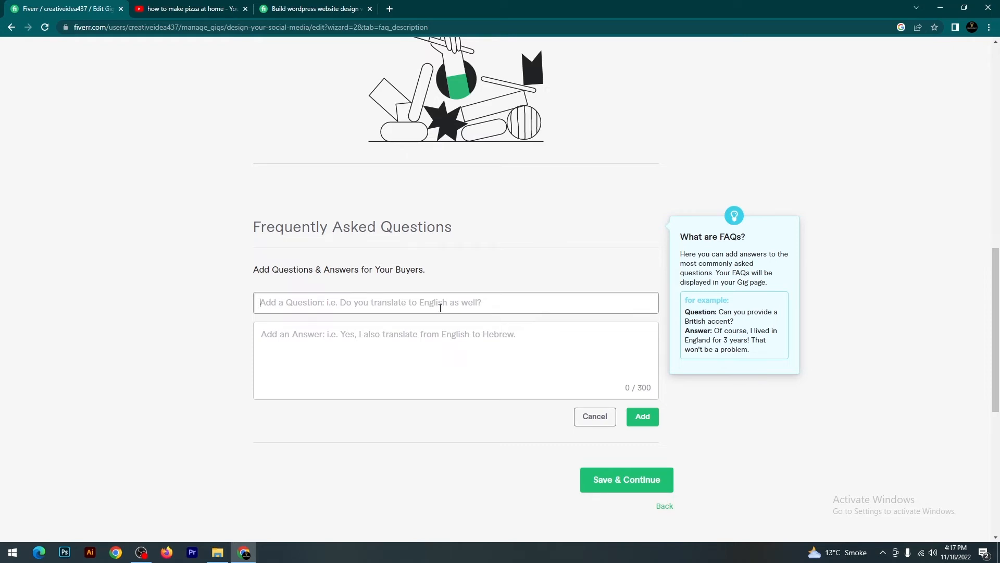
type("Do you provide the")
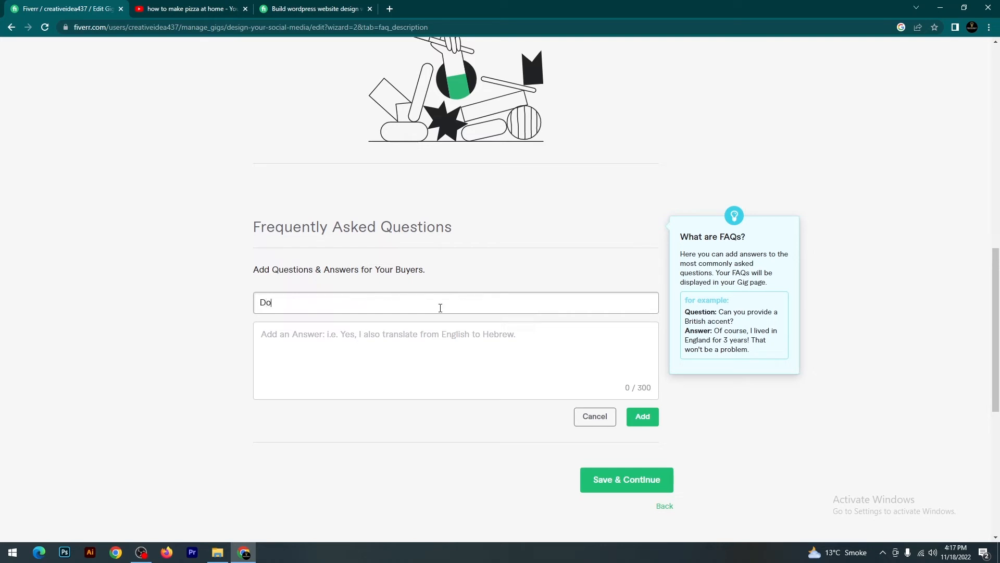
type("se PO")
key("BackSpace")
type("Posts")
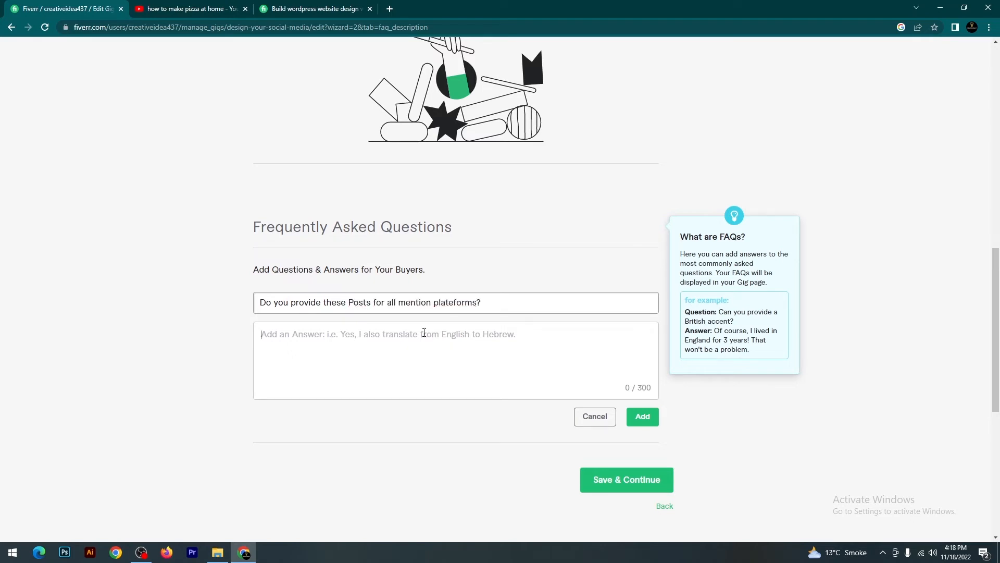
Step: Review the bulleted list of platforms in the gig description before answering the FAQ question
left_click(425, 332)
left_click(482, 302)
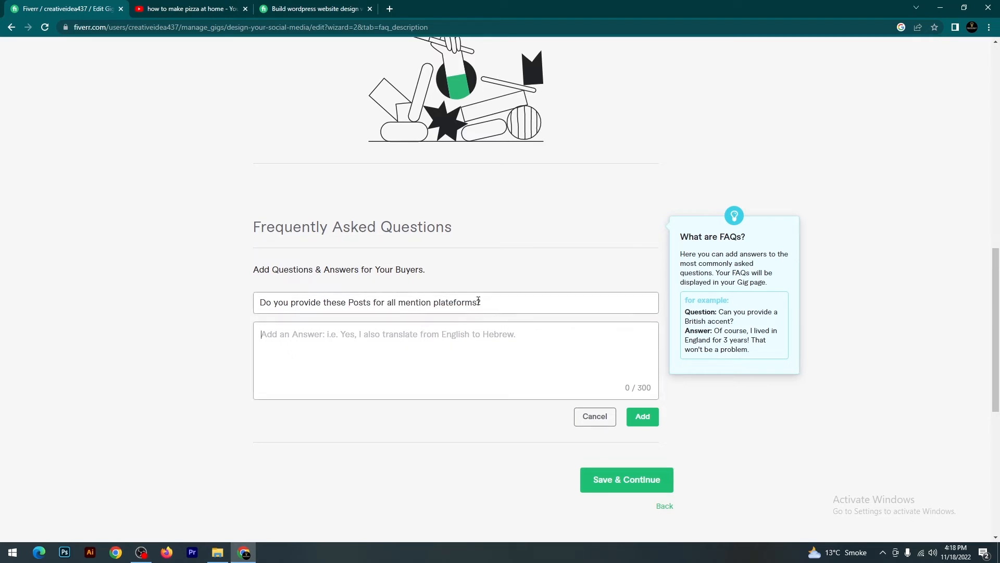
left_click(607, 331)
left_click_drag(995, 329, 998, 117)
left_click(381, 276)
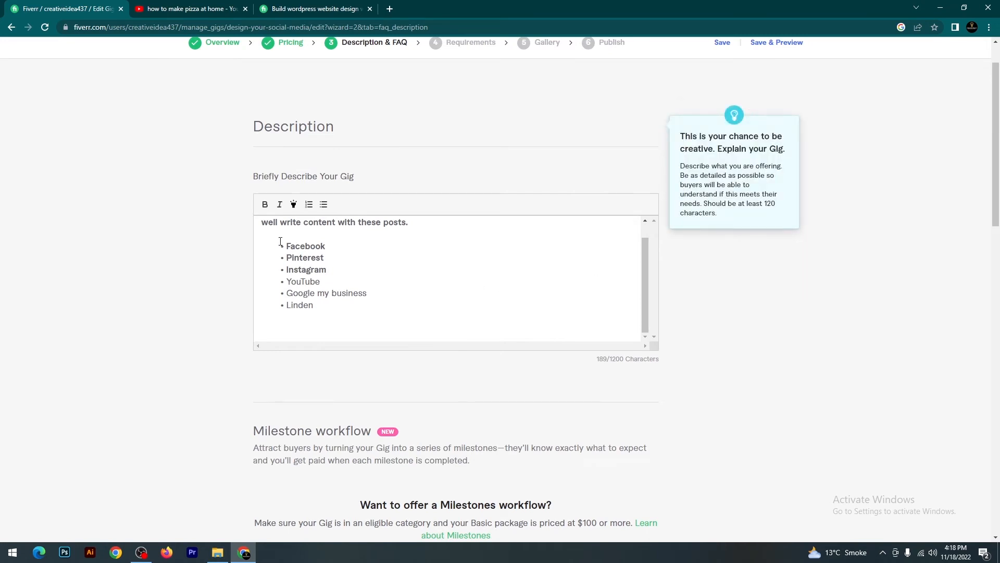
left_click_drag(280, 241, 311, 307)
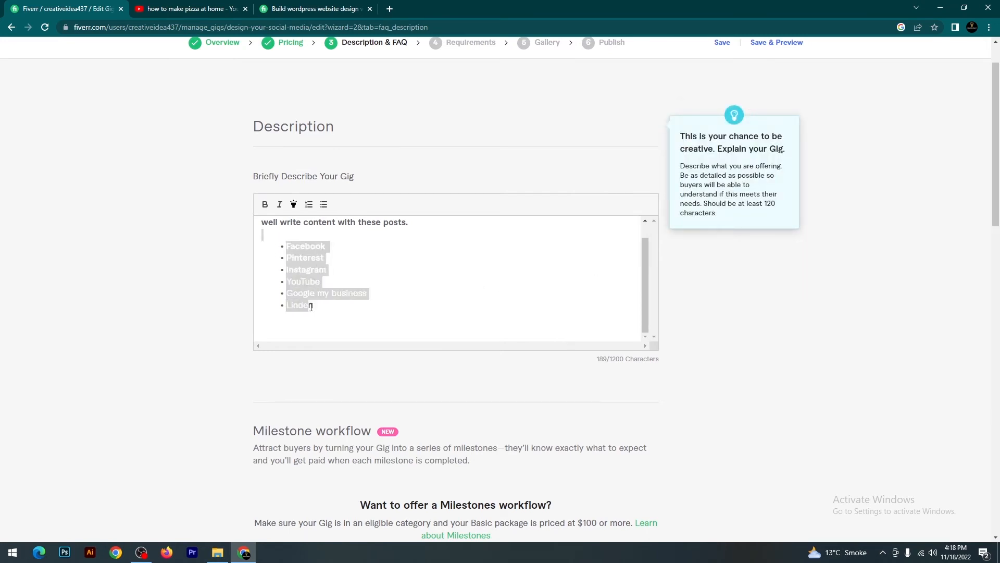
left_click(406, 282)
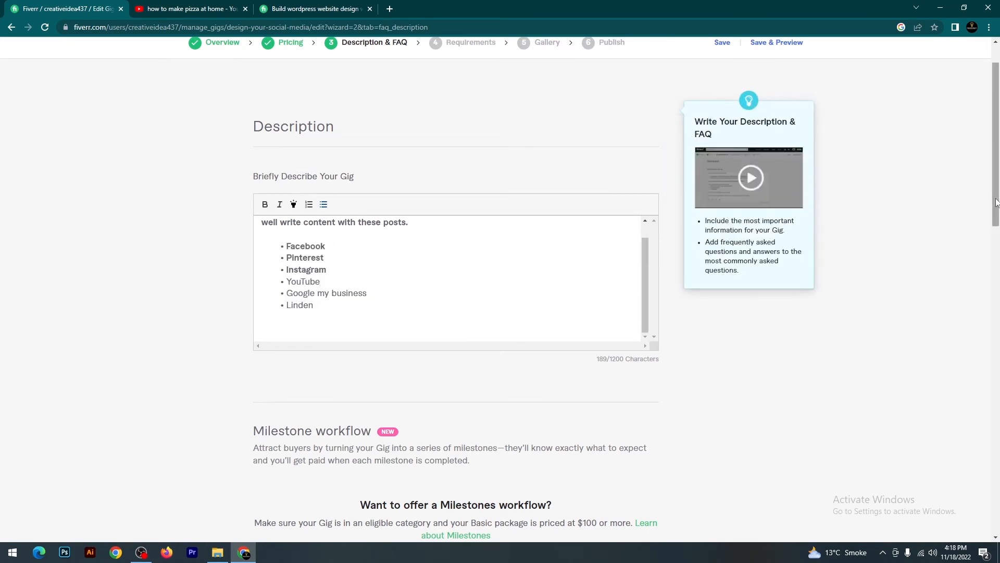
left_click_drag(997, 202, 997, 381)
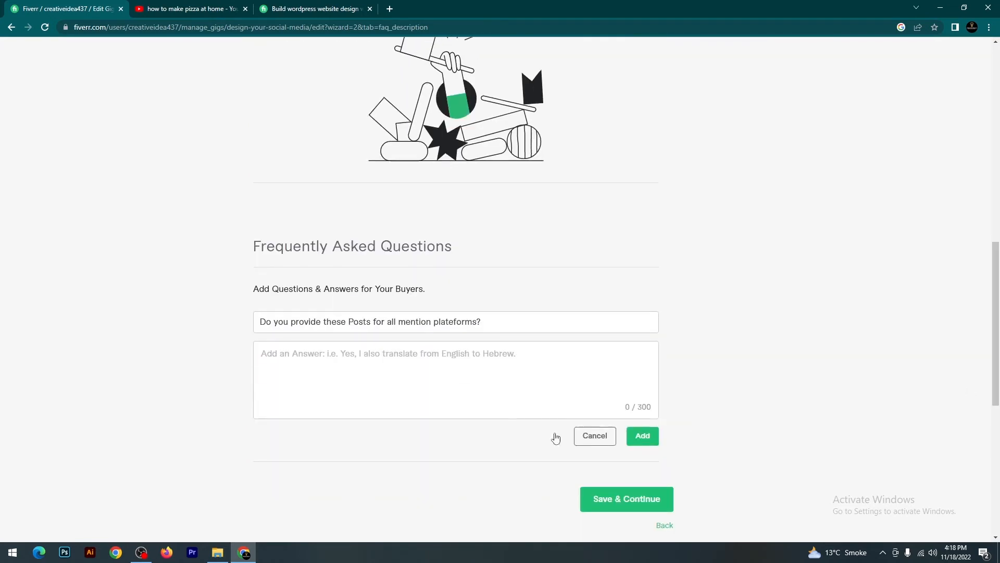
Step: Answer the FAQ with "Yes" plus the question's copied wording "provide these Posts for all mention plateforms?", replacing the misspelled word with "platform's"
left_click(513, 359)
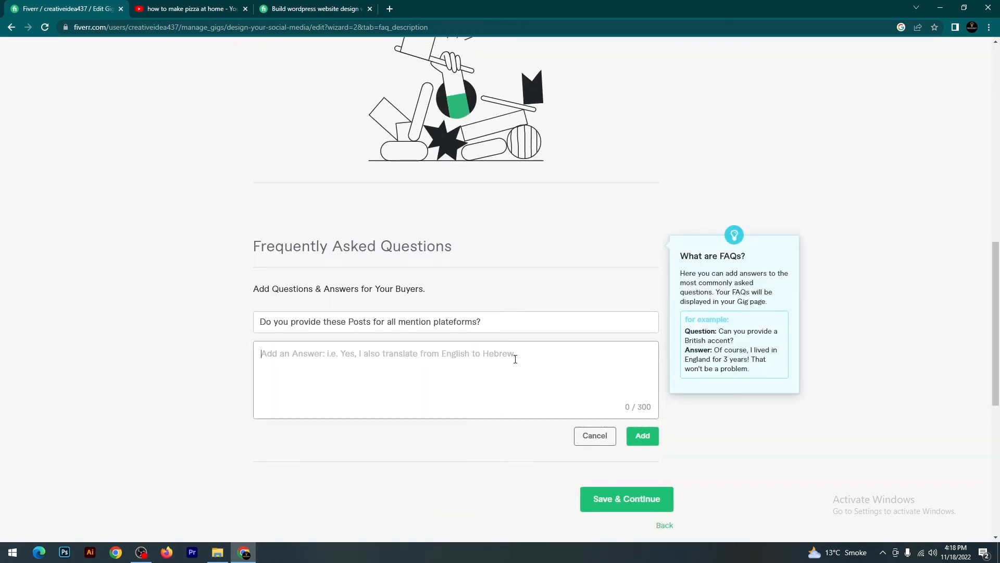
type("Yes")
left_click(442, 323)
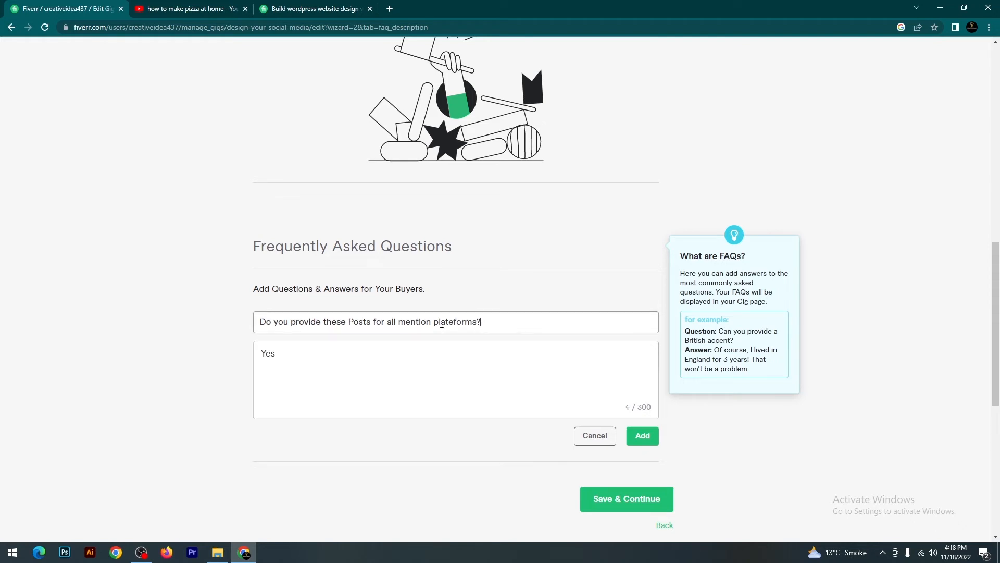
left_click_drag(482, 322, 291, 323)
right_click(291, 324)
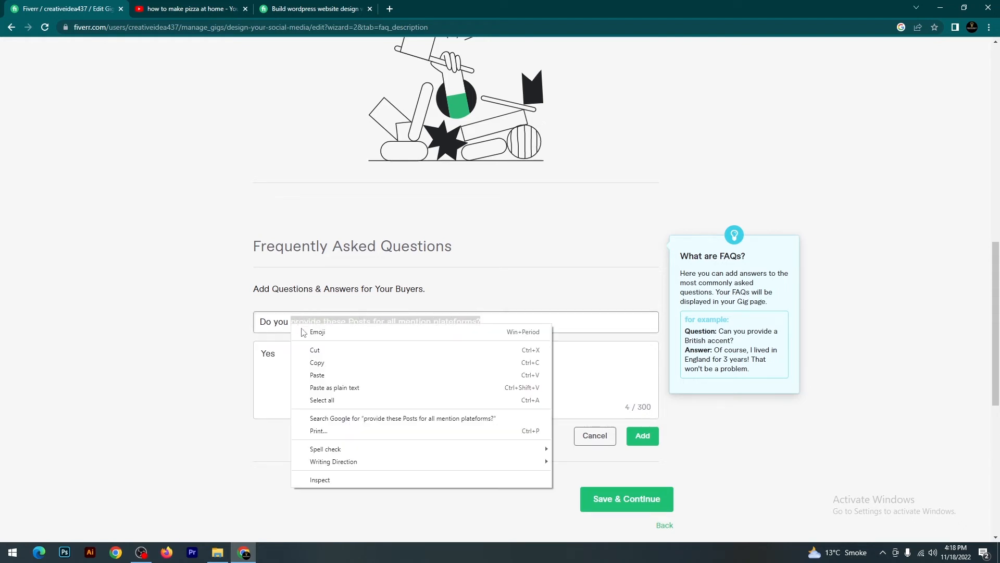
left_click(317, 362)
right_click(312, 357)
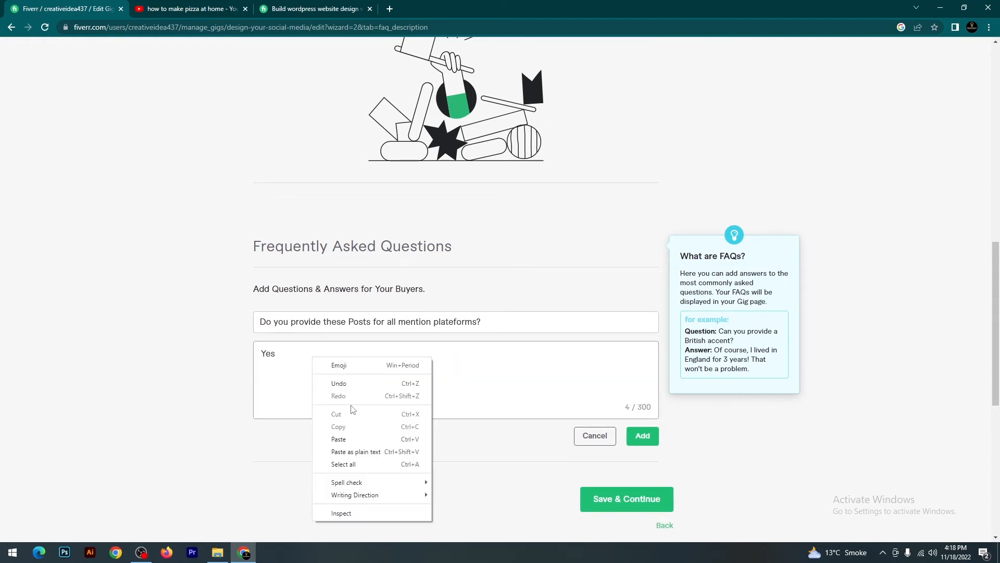
left_click(363, 439)
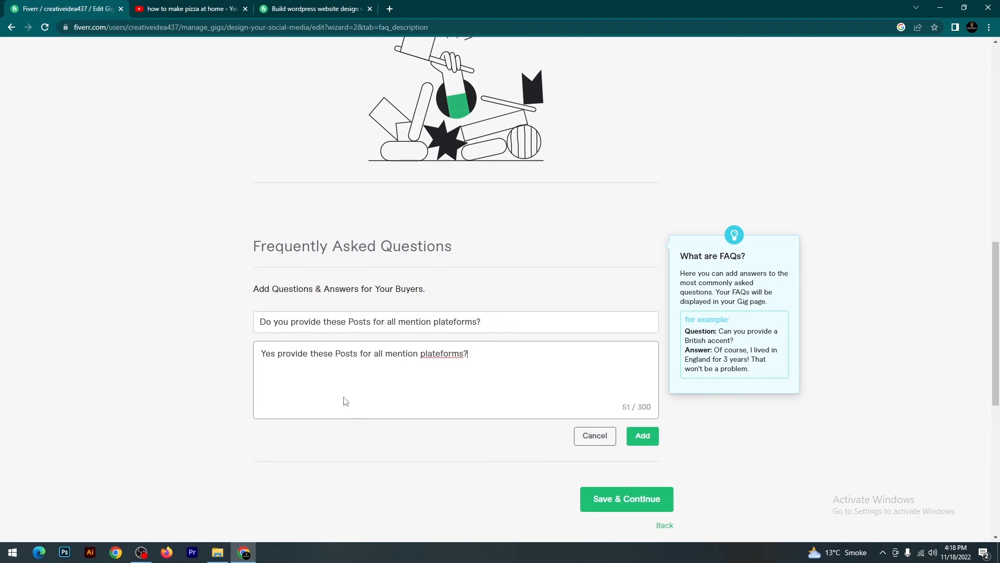
right_click(452, 353)
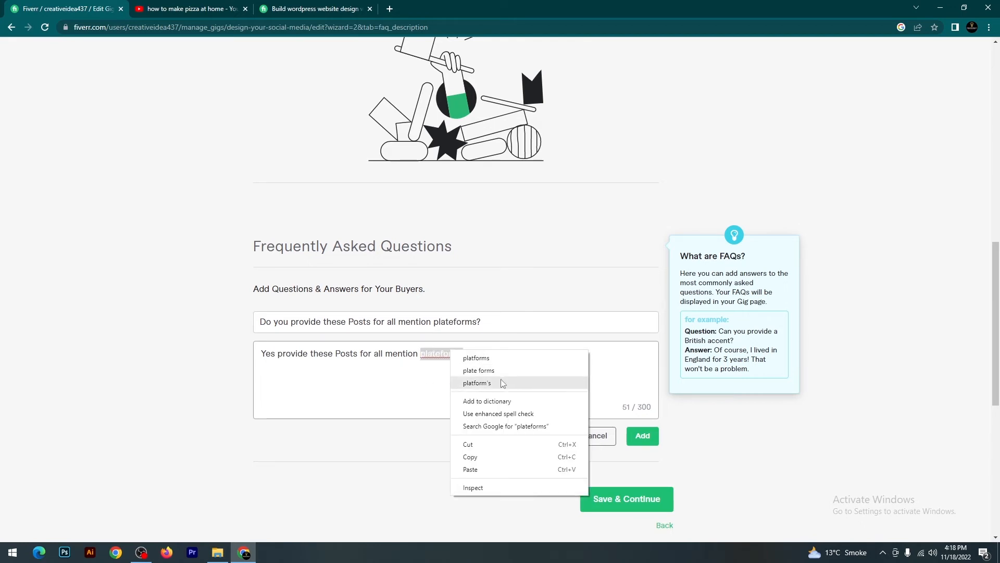
left_click(477, 383)
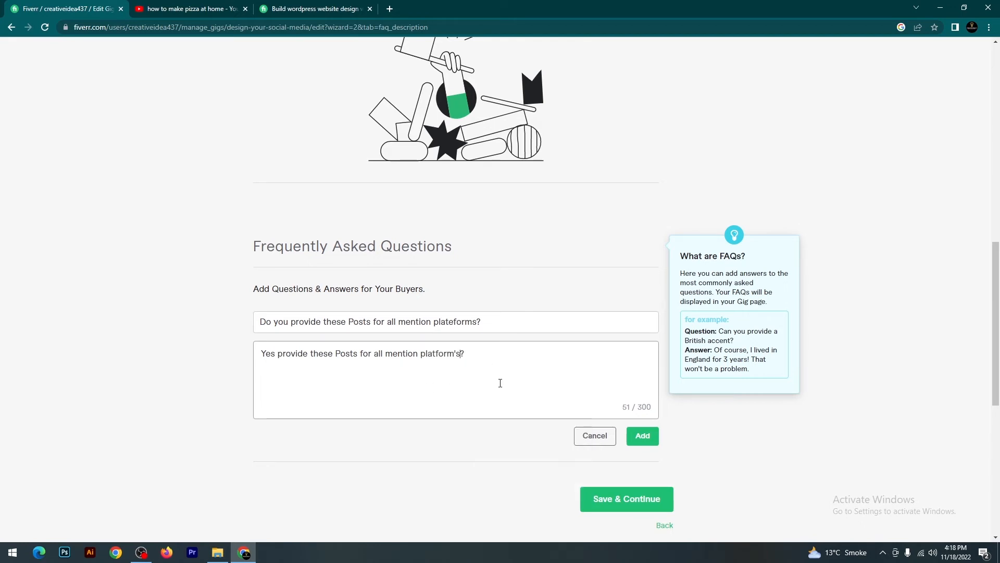
Step: Expand the FAQ answer to "Yes i will provide these Posts for all mention platform's with content For example basic package include 10 x"
left_click(275, 353)
type("I w")
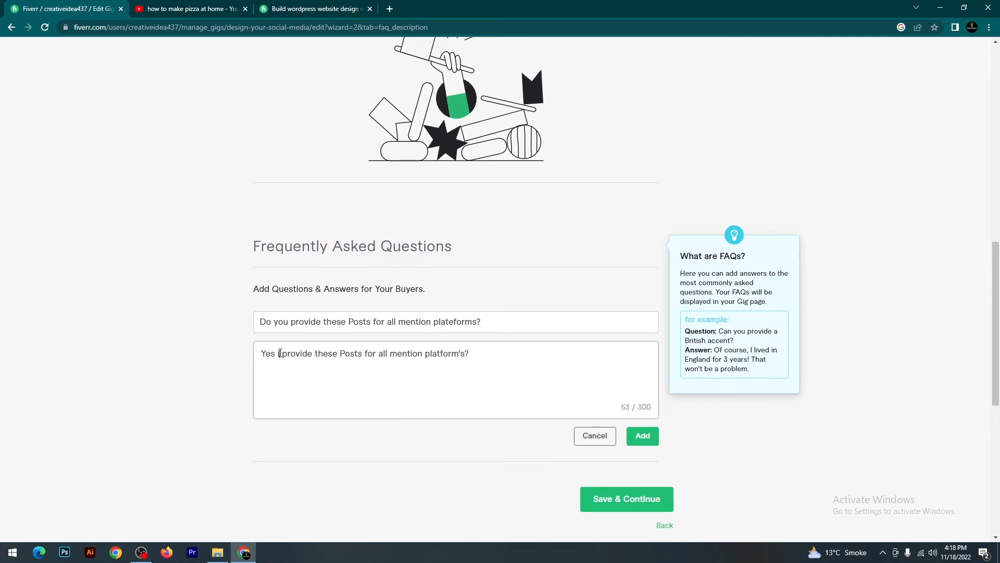
type("ill")
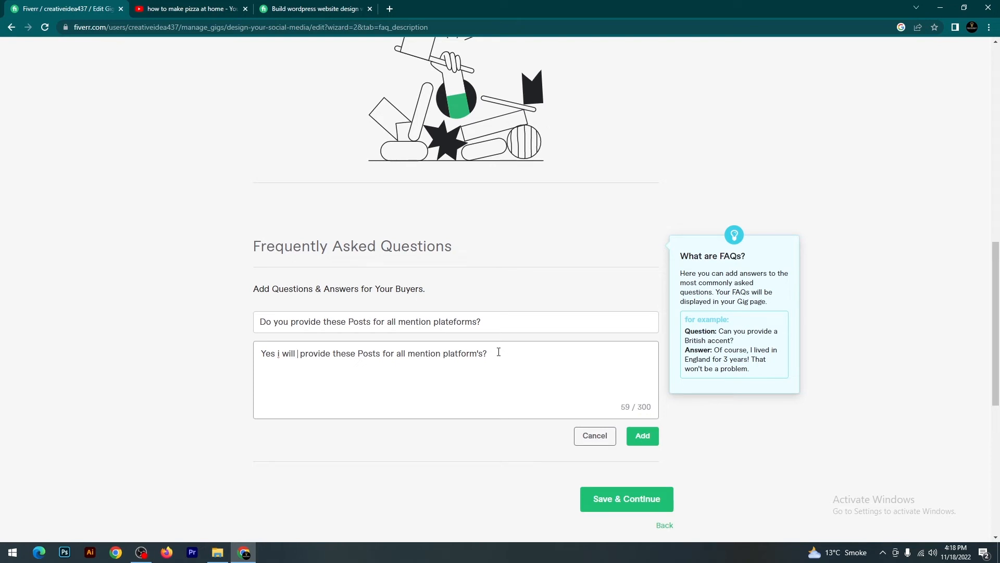
key("BackSpace")
type("with content For example basic pakage include 10 x")
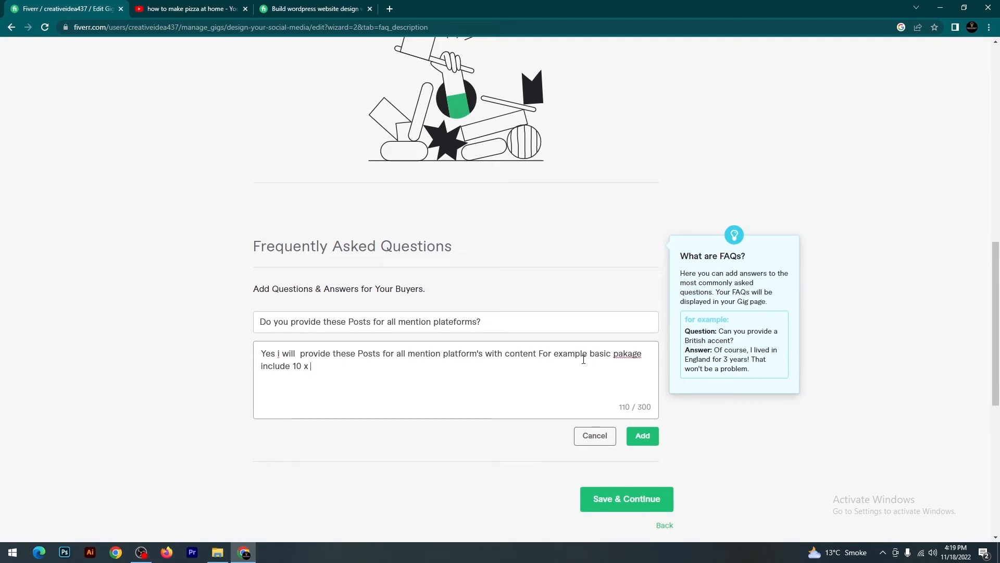
right_click(628, 357)
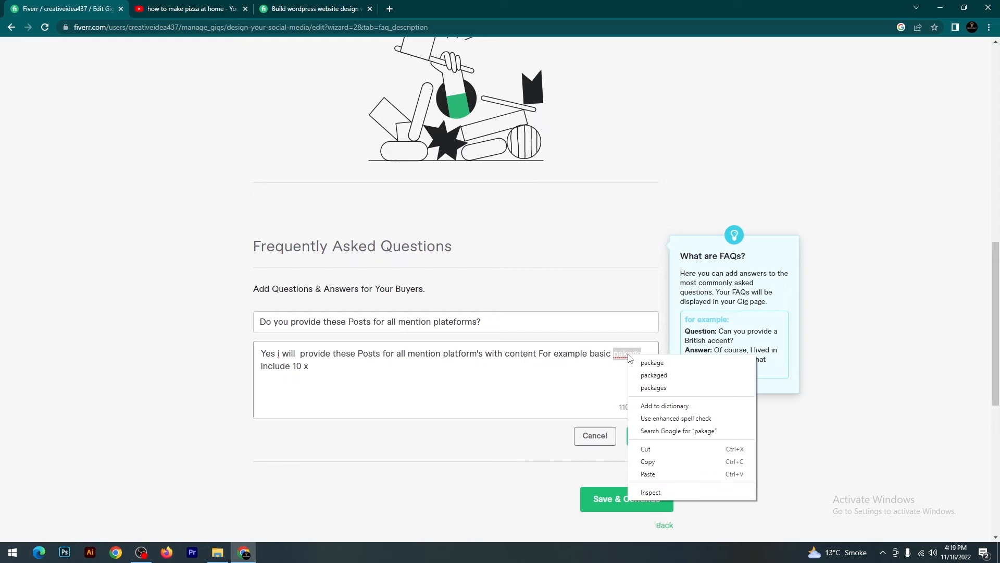
left_click(657, 363)
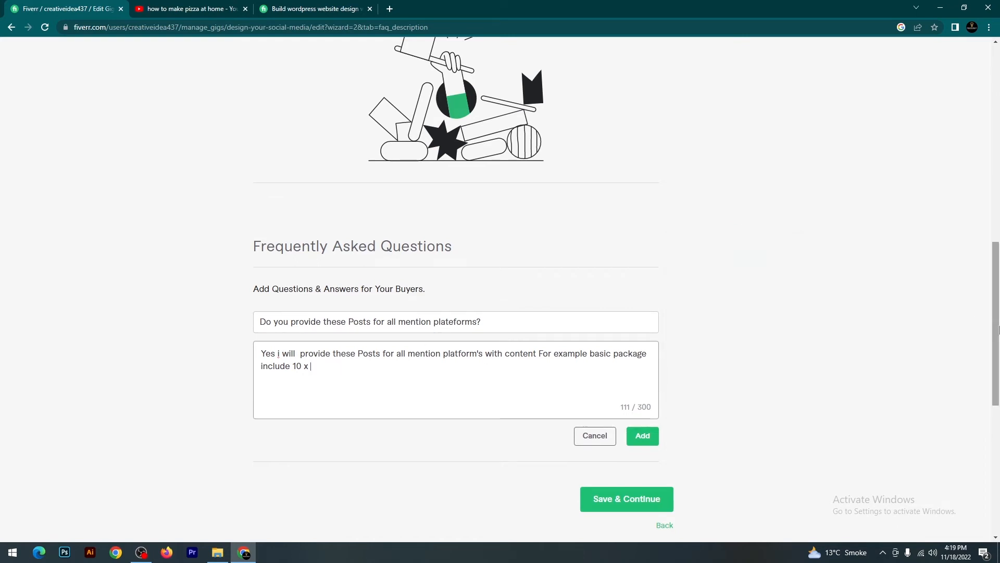
Step: Check the platform list in the description, complete the FAQ answer with "6 = 60", and add the entry, continuing to the requirements
left_click_drag(999, 330, 937, 179)
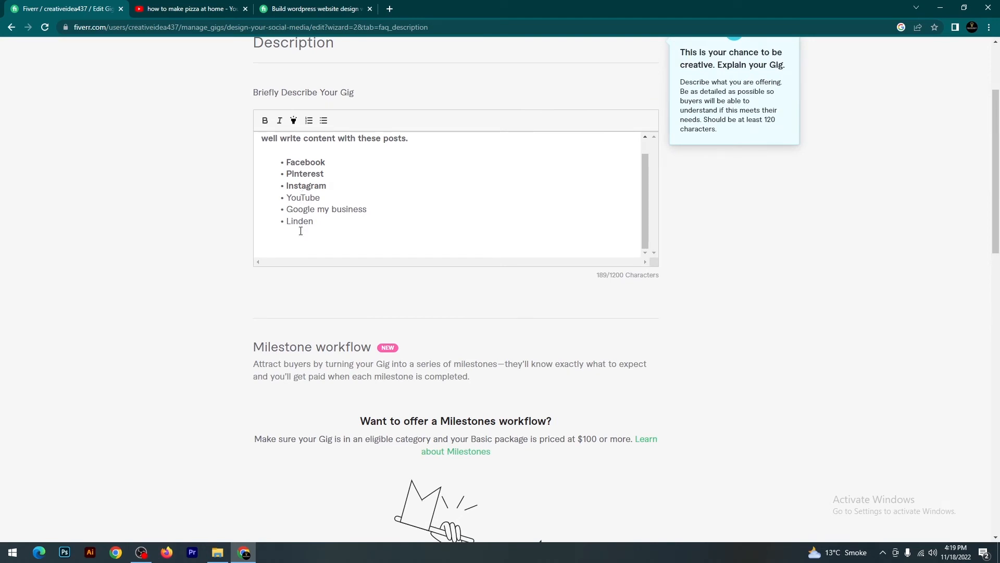
scroll(392, 357, "down", 10)
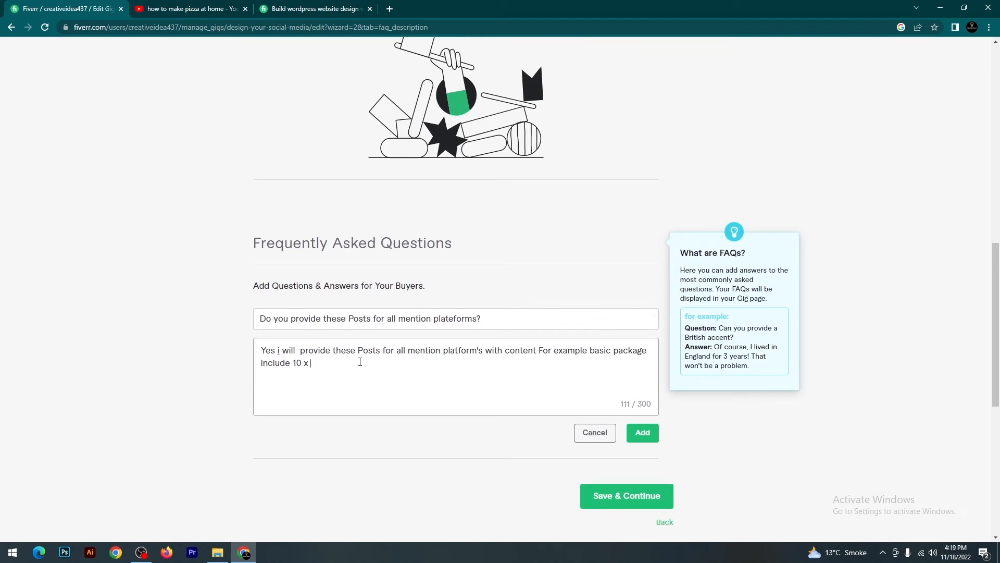
type("6 = 60")
scroll(612, 347, "down", 1)
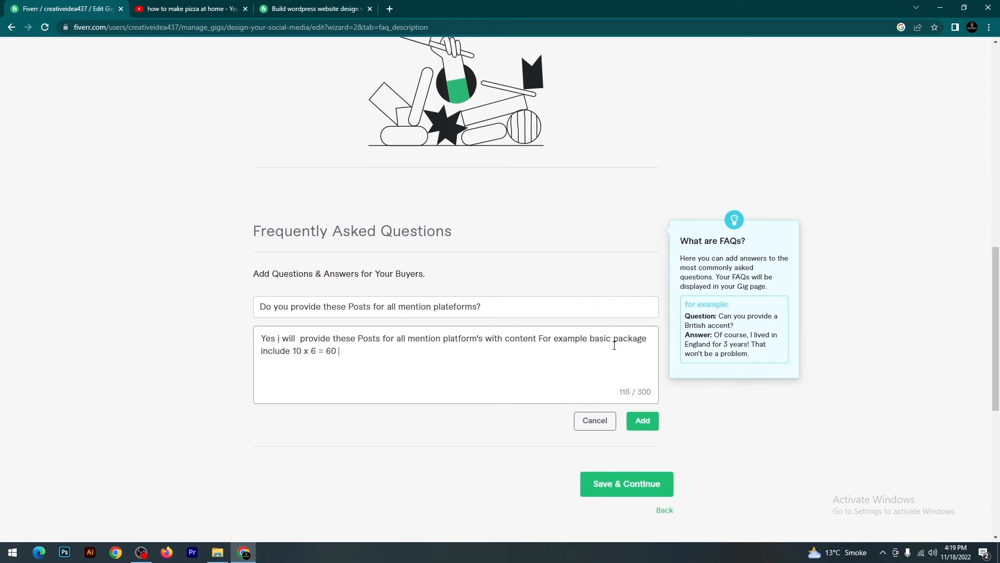
scroll(614, 346, "down", 2)
left_click(642, 328)
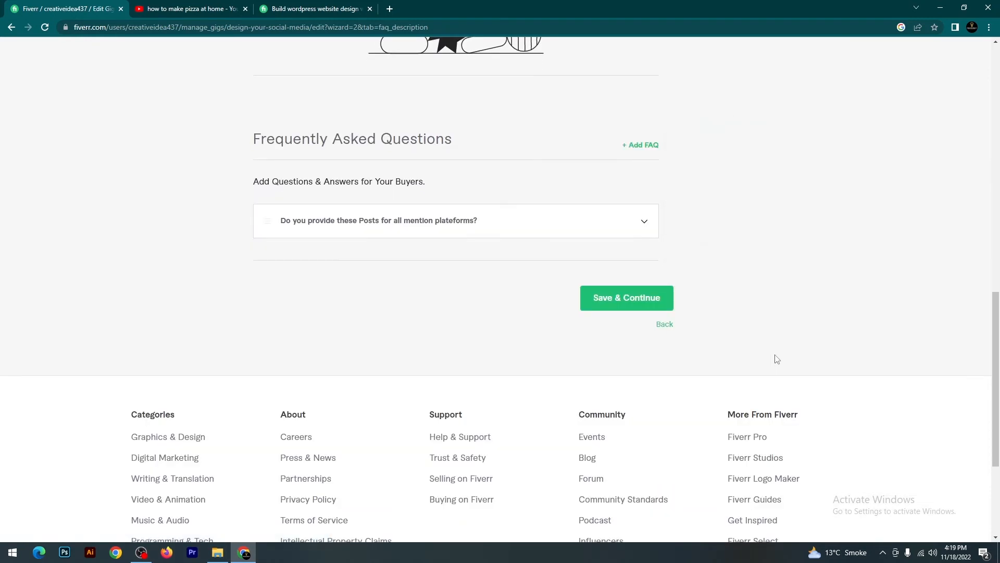
left_click(632, 304)
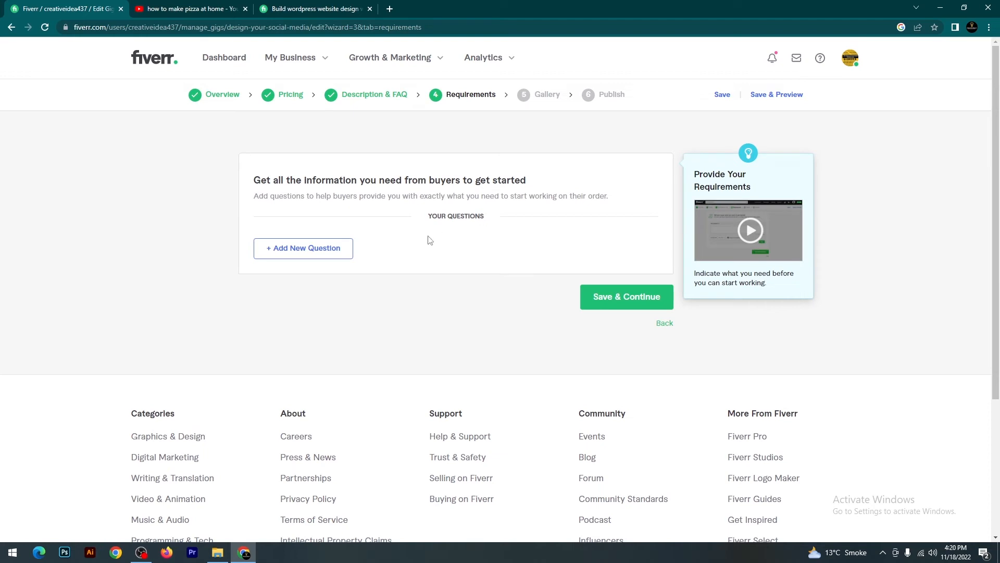
Step: Write a new buyer question requesting a website or relevant brand or business to understand the design concept, plus the post content or business target
left_click(310, 251)
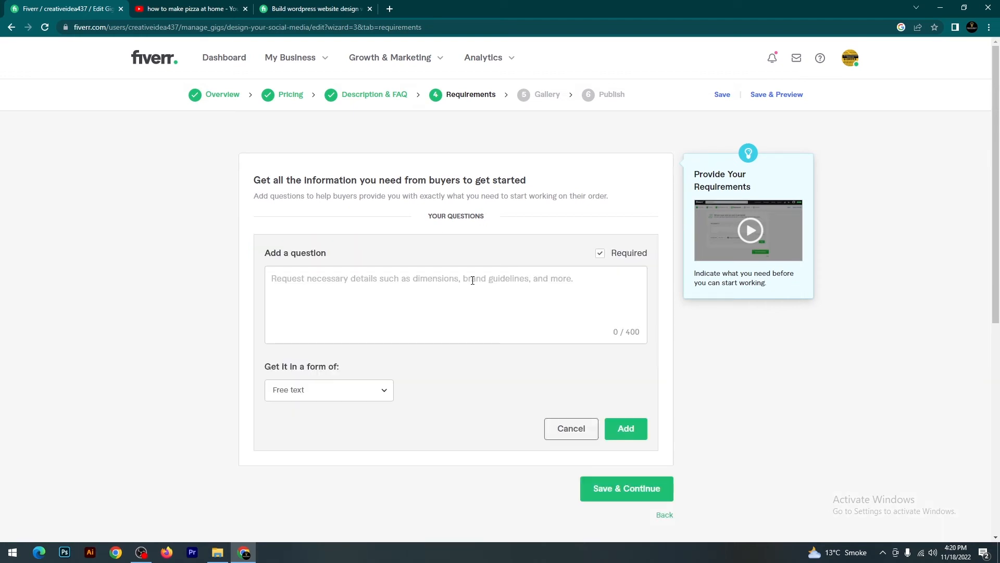
left_click(422, 288)
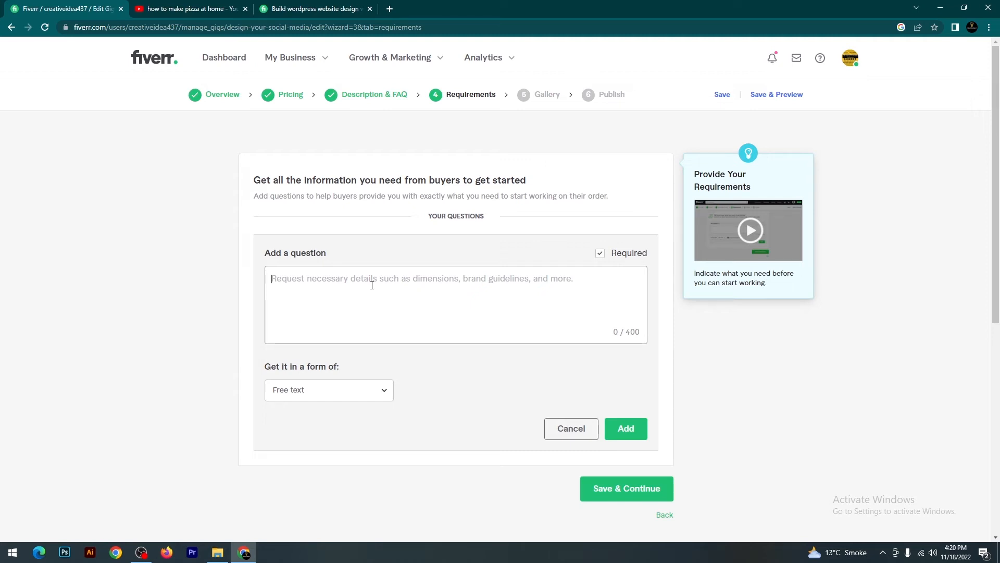
type("I")
type("ess")
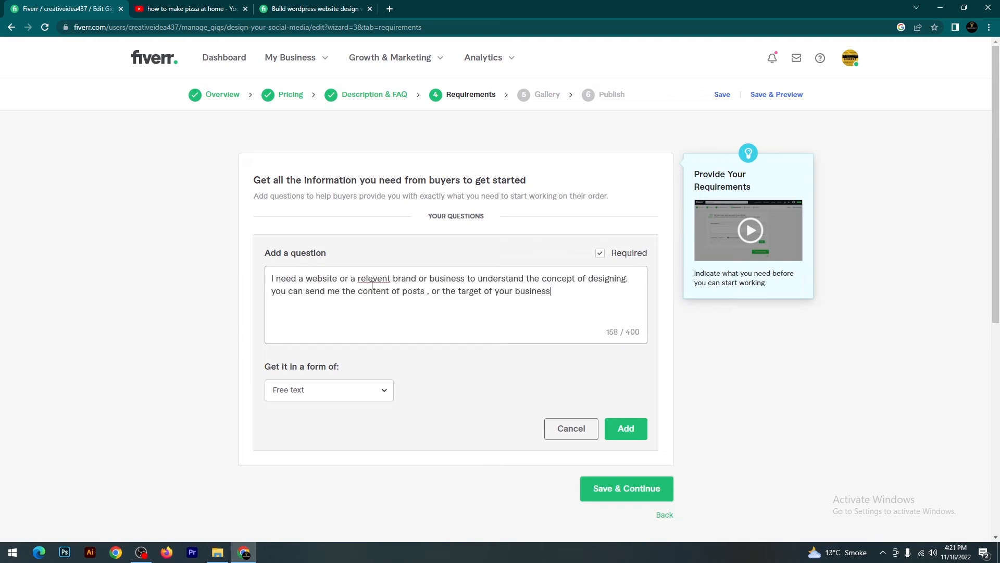
right_click(374, 282)
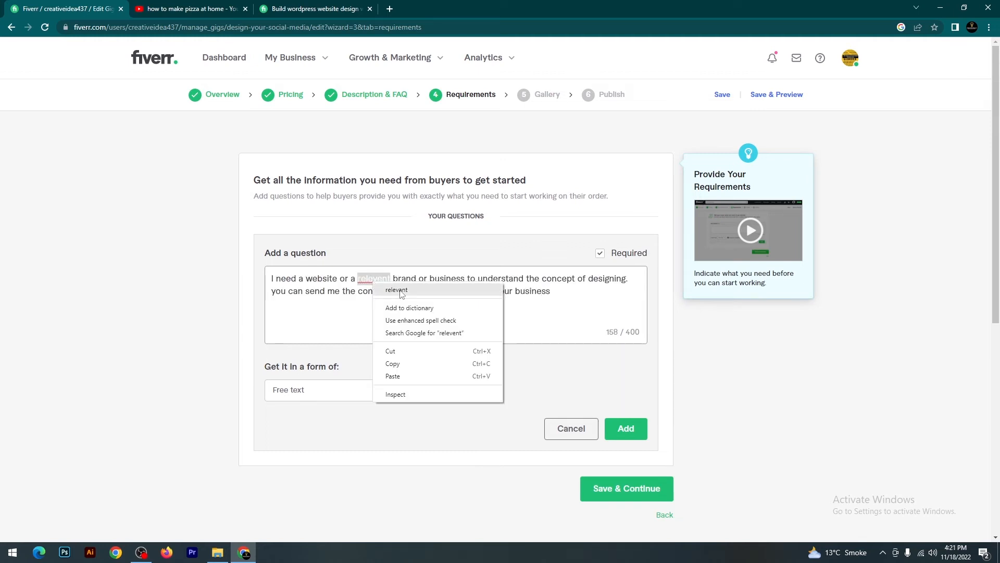
left_click(399, 288)
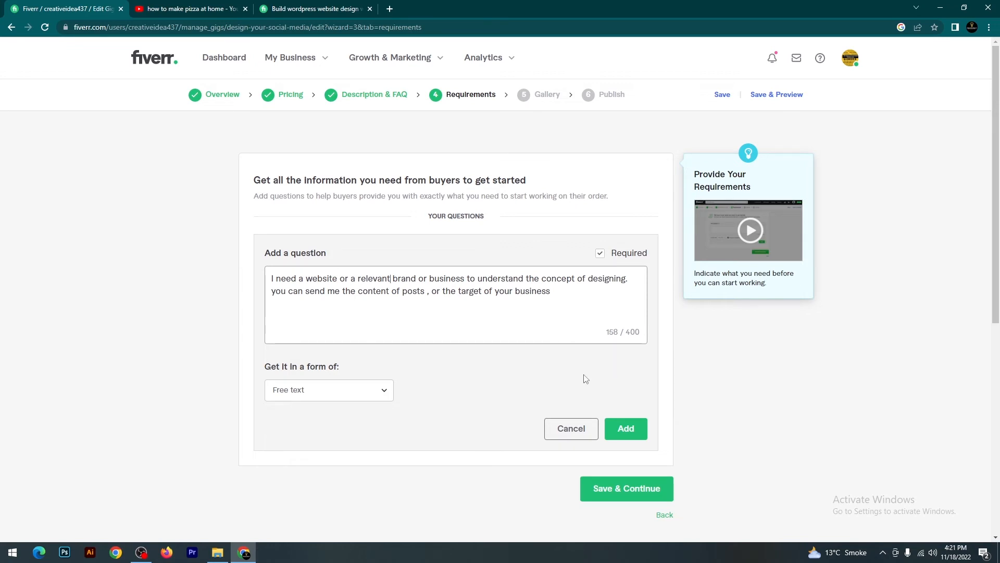
Step: Review the wording of the buyer question and the answer formats available for it
scroll(585, 379, "down", 2)
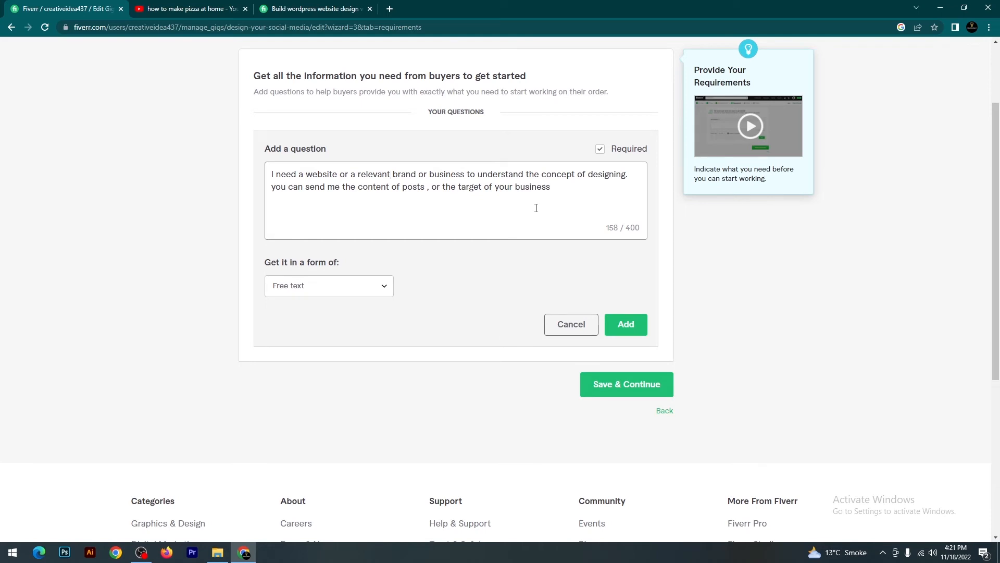
left_click_drag(556, 191, 263, 198)
left_click(321, 209)
left_click_drag(424, 187, 363, 189)
left_click(407, 216)
left_click(615, 332)
left_click(385, 286)
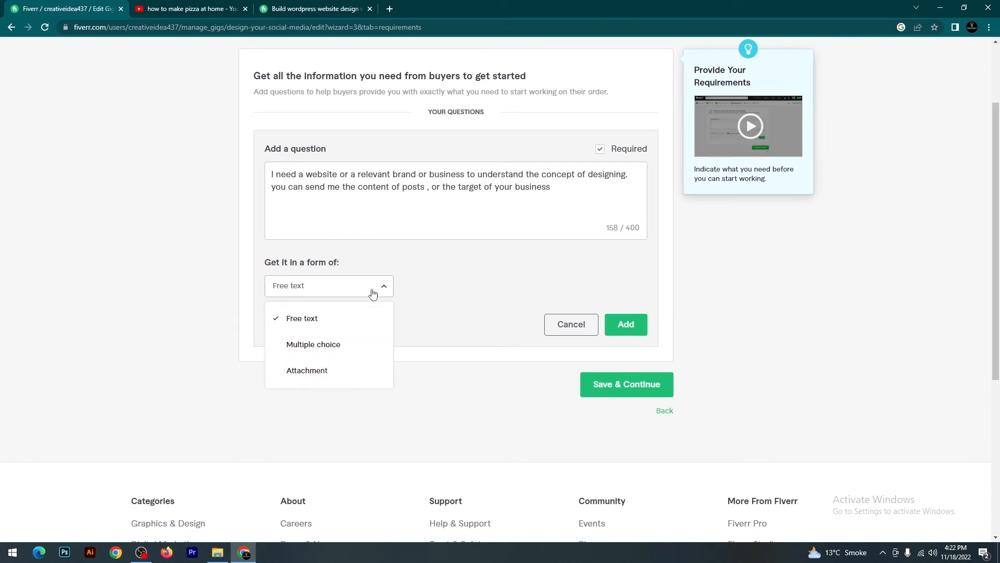
left_click(373, 294)
left_click(373, 293)
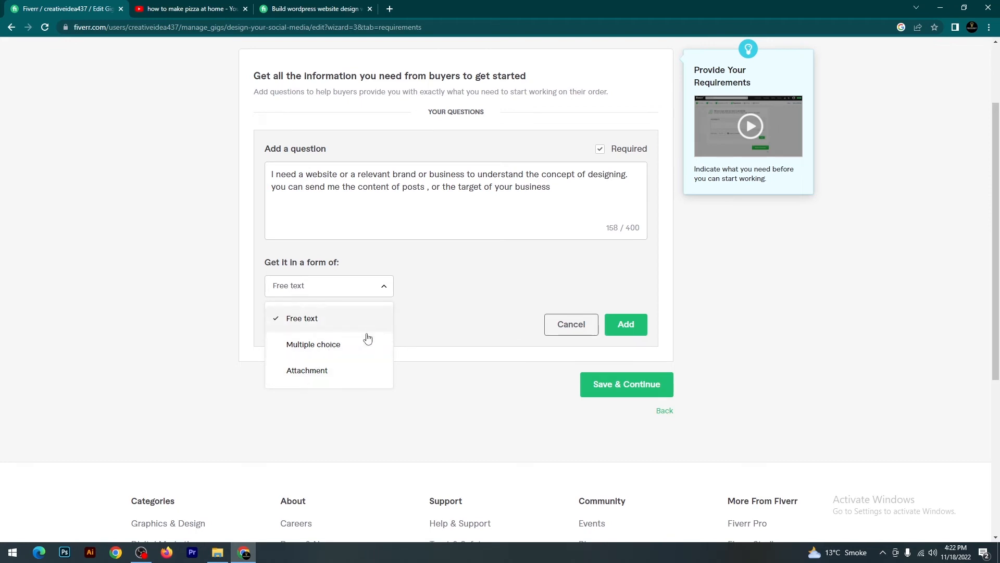
left_click(381, 292)
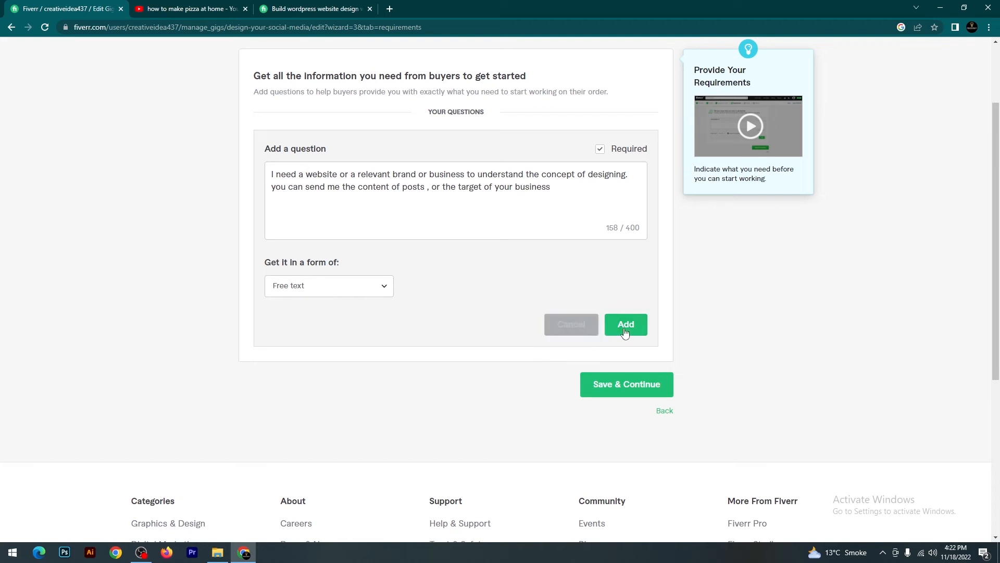
Step: Add the drafted free-text question to the gig's buyer requirements
left_click(630, 394)
scroll(777, 375, "down", 1)
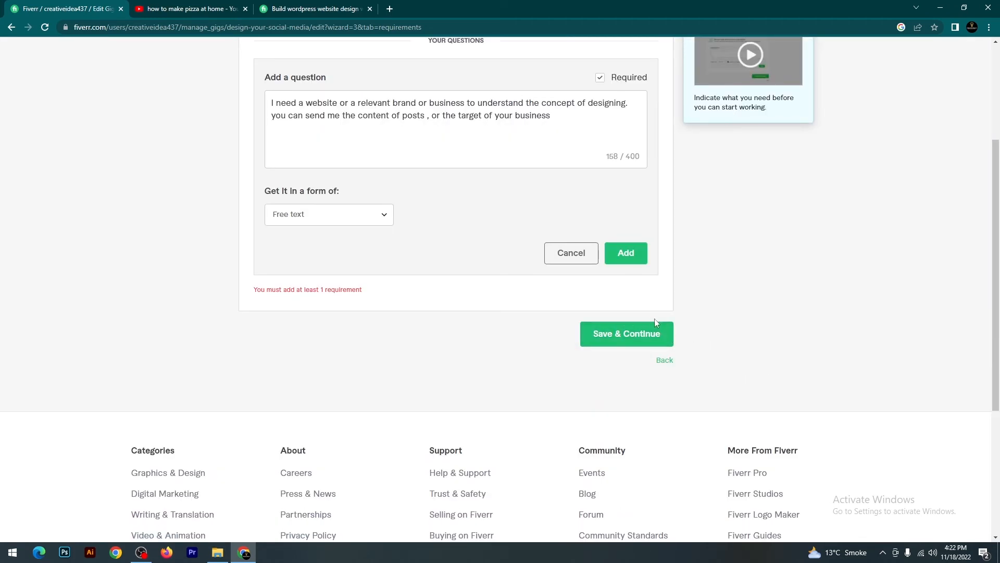
left_click(630, 260)
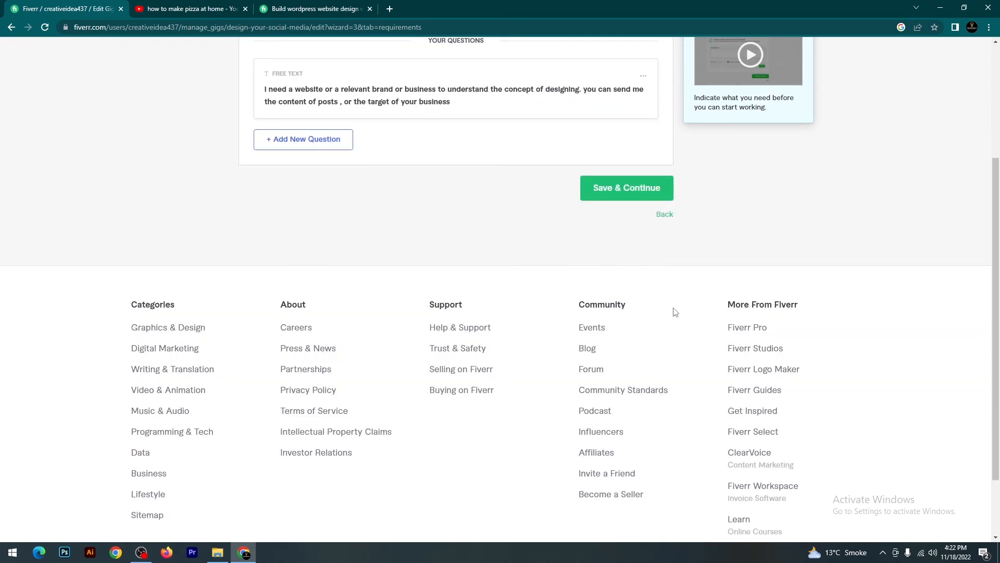
Step: Add the question "Do you have any ideal business or website so we can asume your mindset" and save the requirements to reach the gallery
scroll(674, 312, "up", 1)
scroll(675, 312, "up", 2)
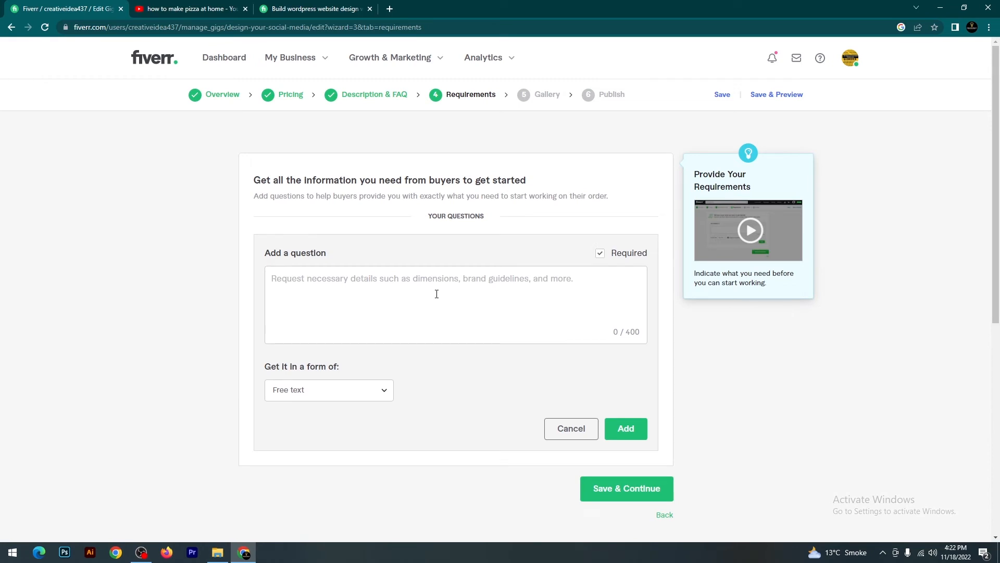
left_click(445, 292)
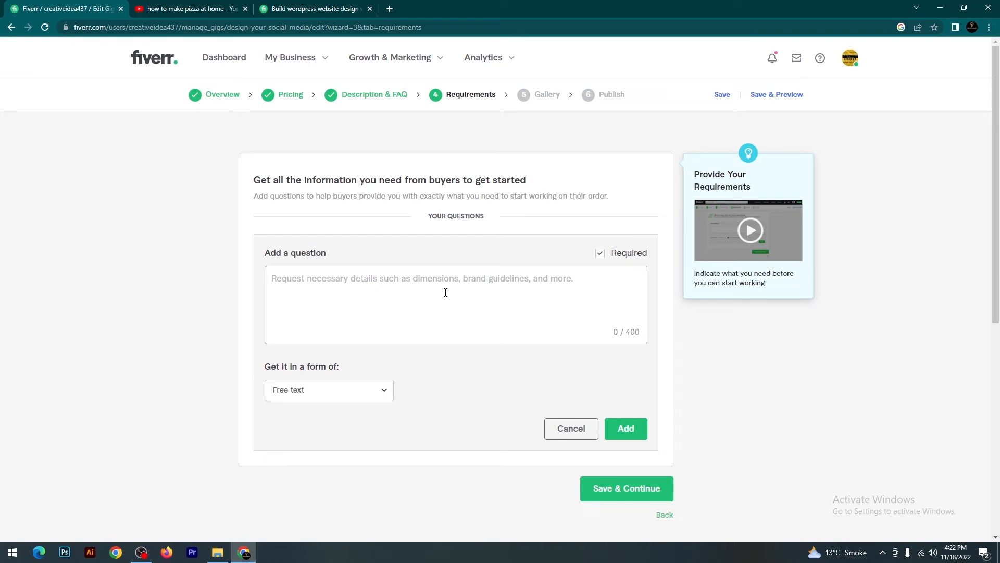
type("D")
type("o")
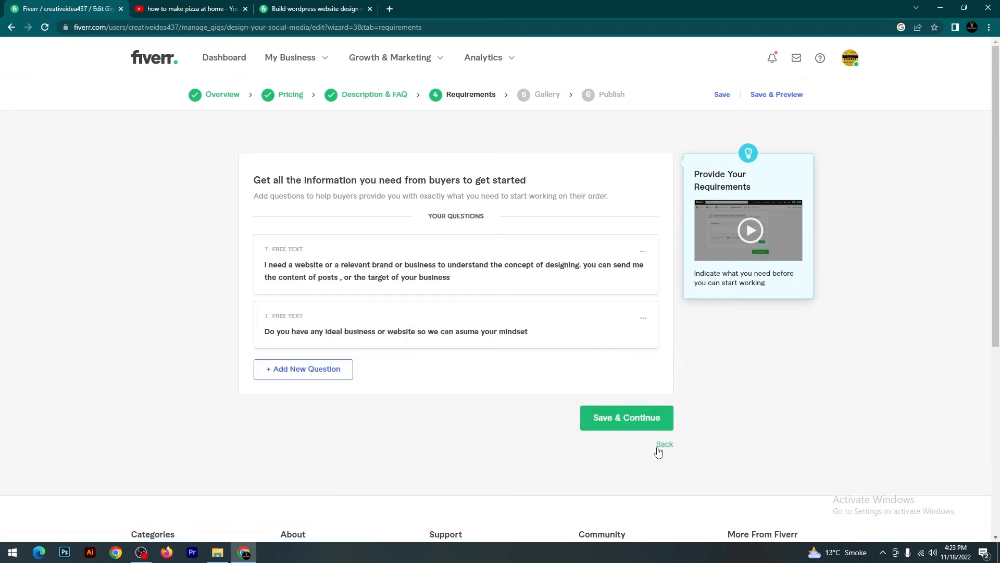
left_click(632, 416)
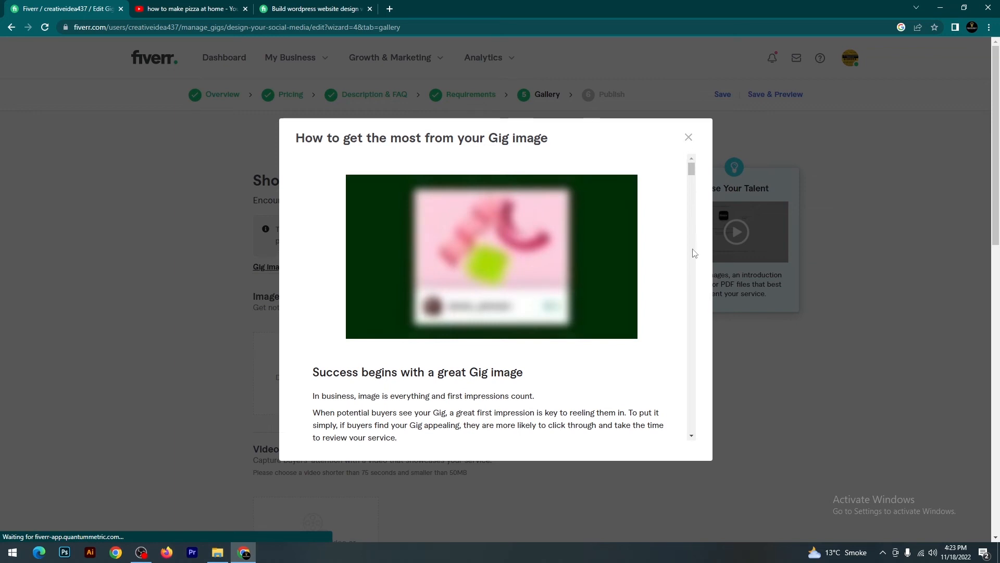
Step: Read through the gig image guidelines, including the recommended image size, close them, and look over the gallery's image, video and document sections
scroll(665, 241, "down", 15)
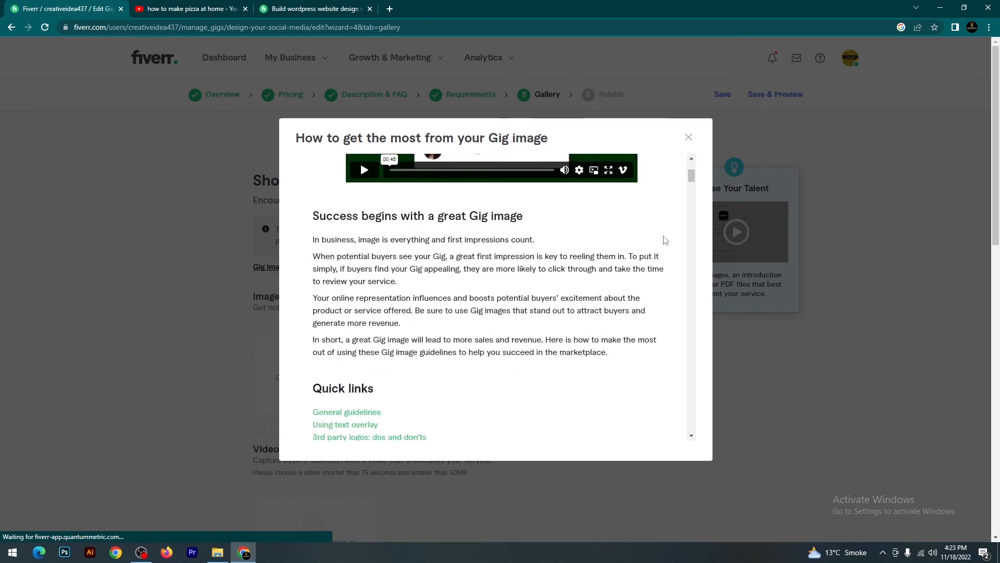
scroll(664, 240, "up", 6)
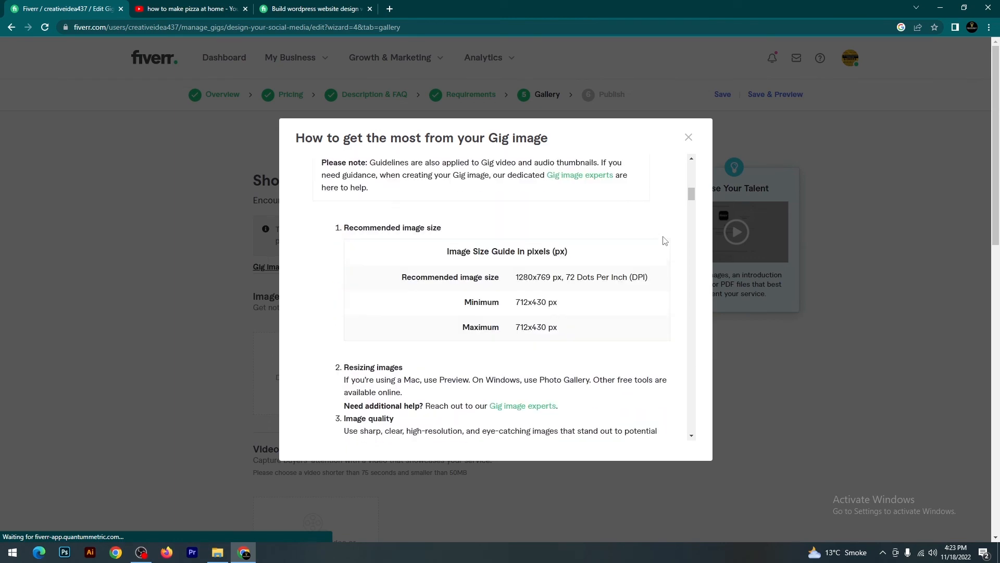
scroll(665, 240, "down", 2)
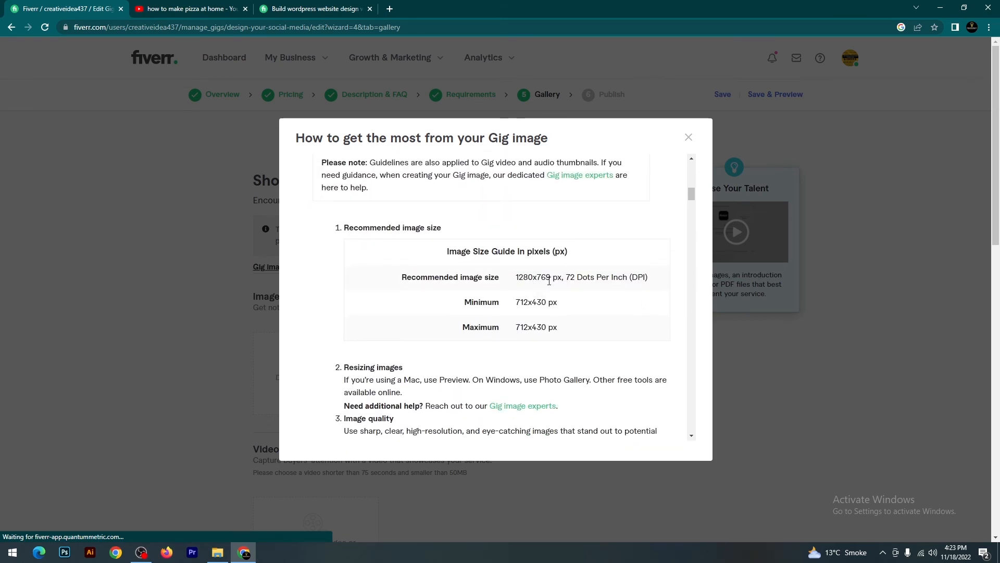
scroll(535, 277, "down", 10)
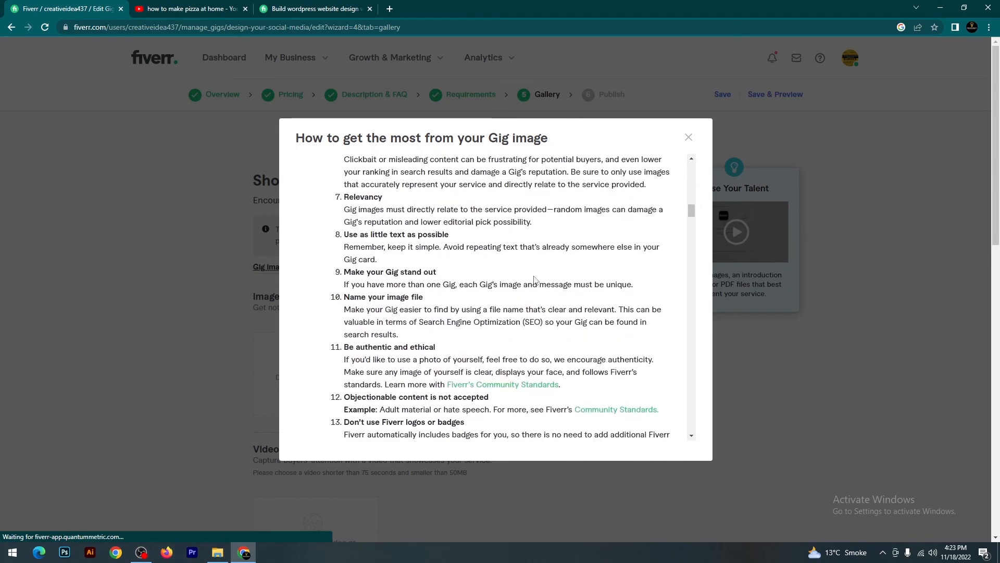
scroll(534, 280, "down", 4)
scroll(532, 280, "up", 14)
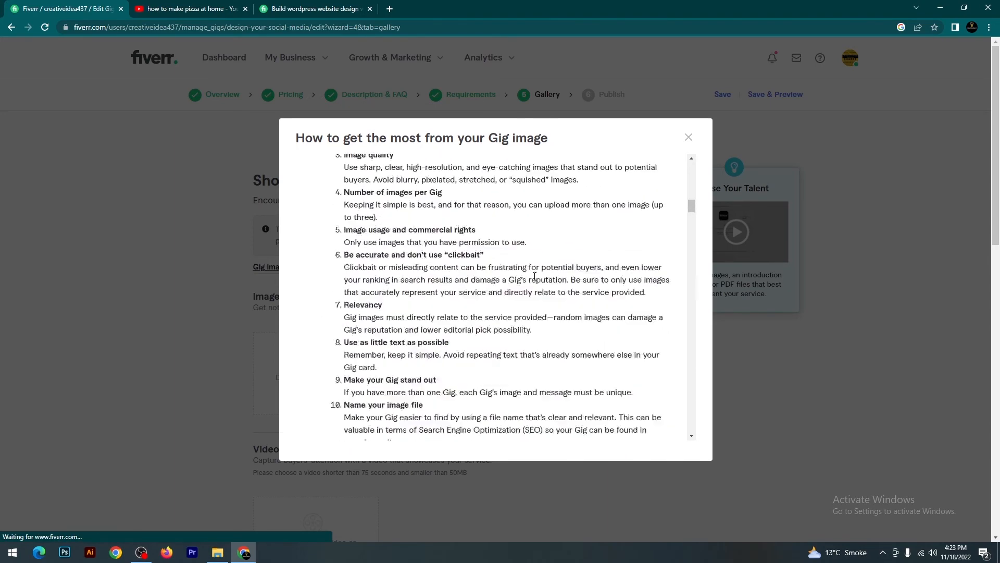
scroll(531, 281, "up", 8)
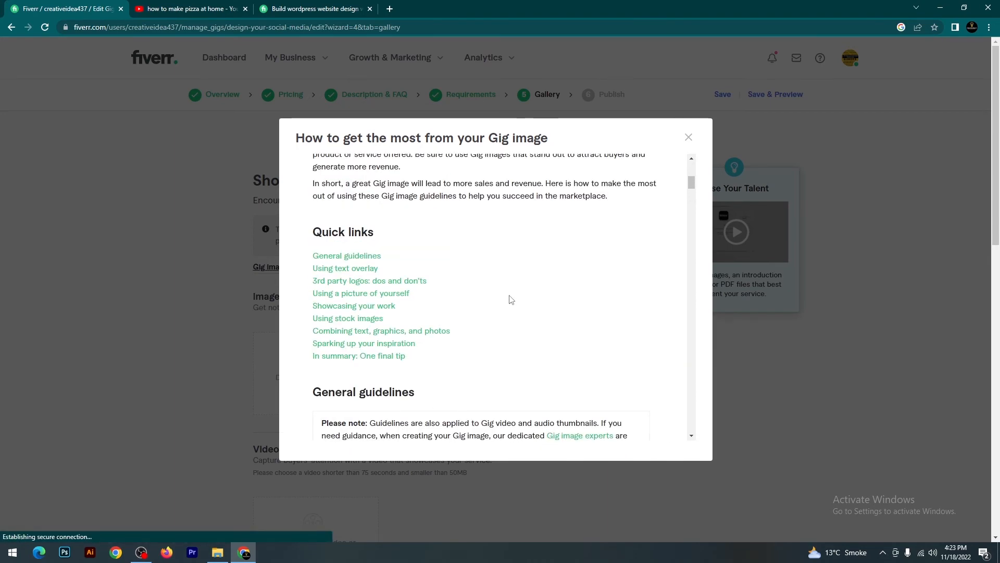
scroll(626, 259, "up", 3)
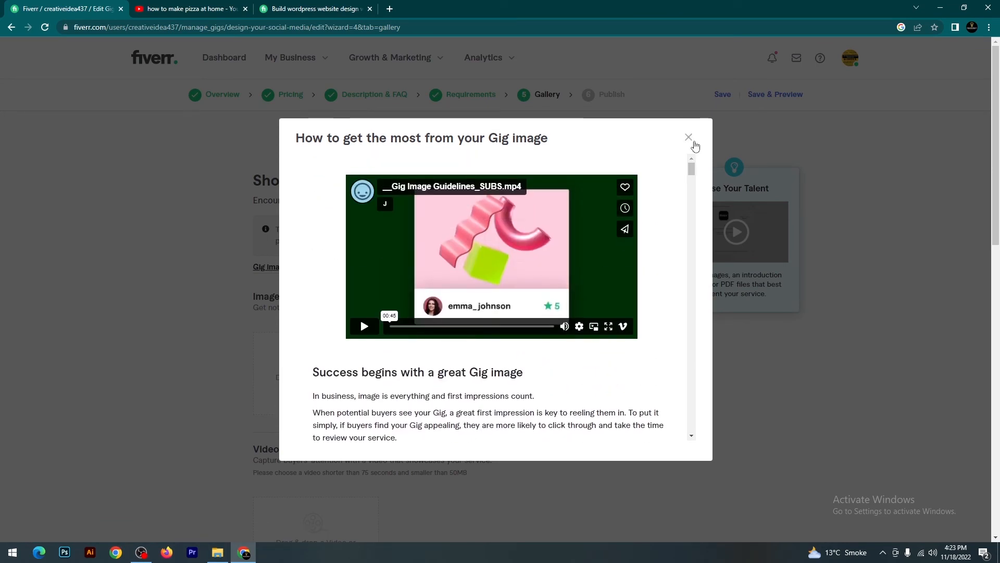
left_click(689, 138)
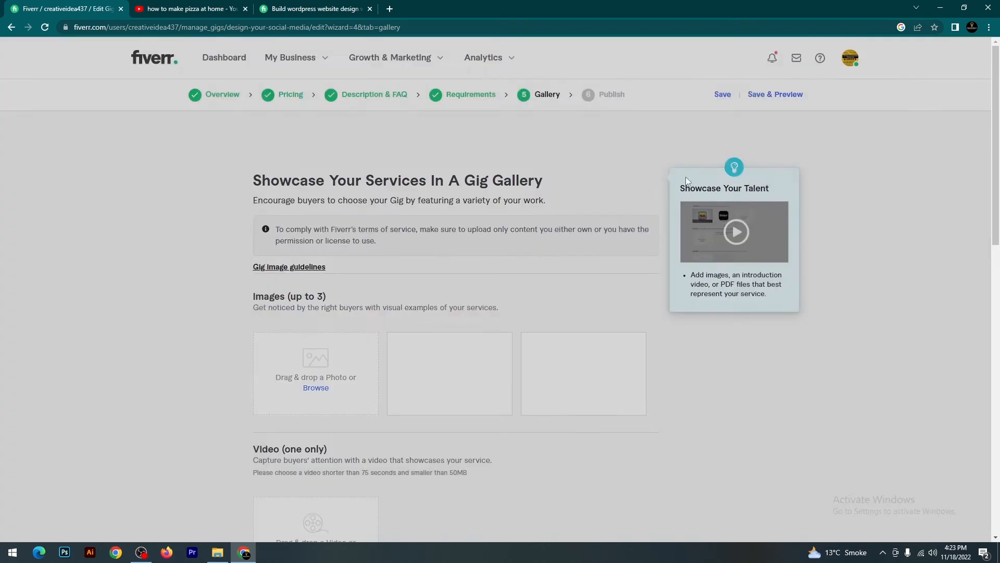
scroll(562, 181, "down", 3)
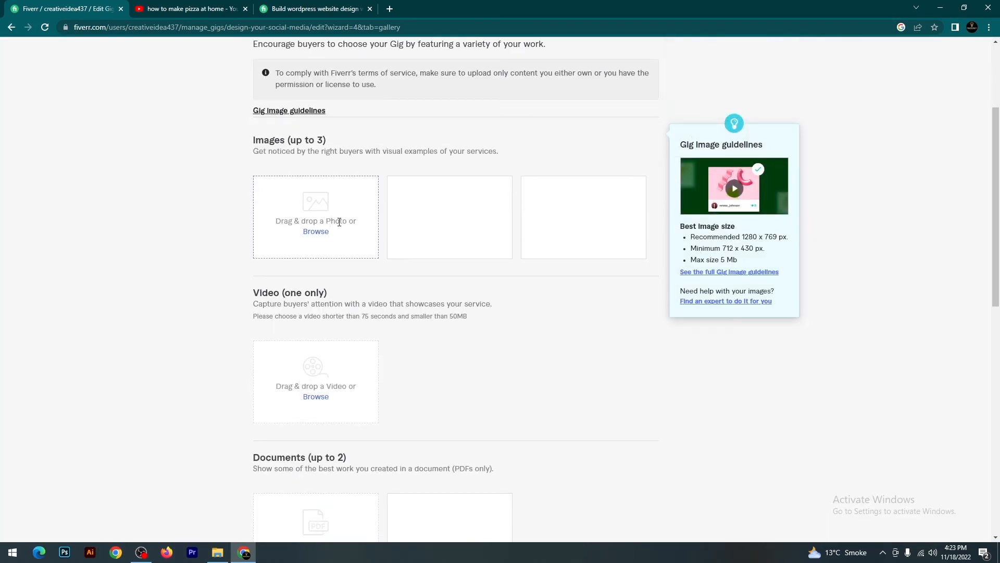
scroll(367, 224, "up", 3)
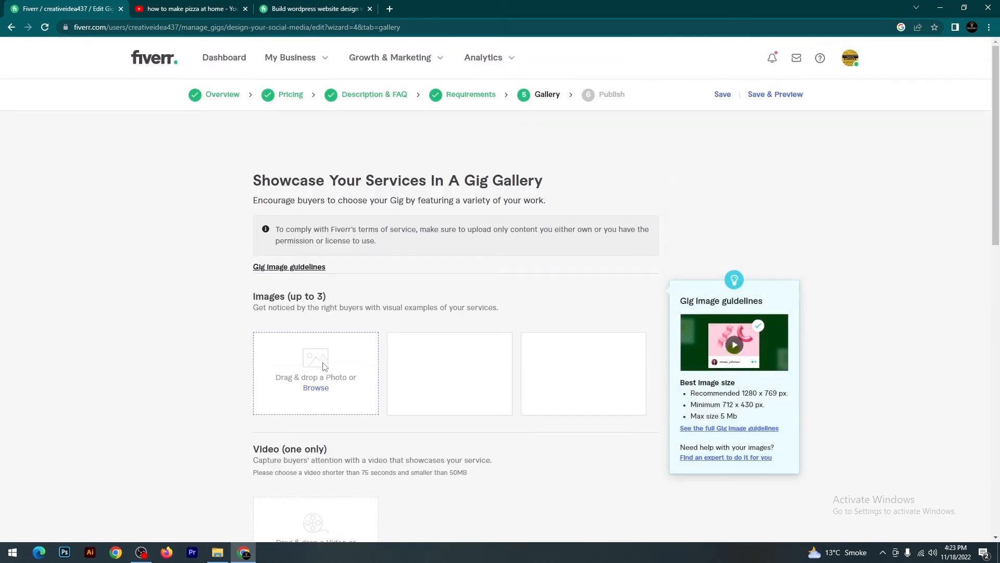
Step: Upload the yellow "I will design your social Media Creative posts" banner from Downloads as the gig's first gallery image
left_click(316, 388)
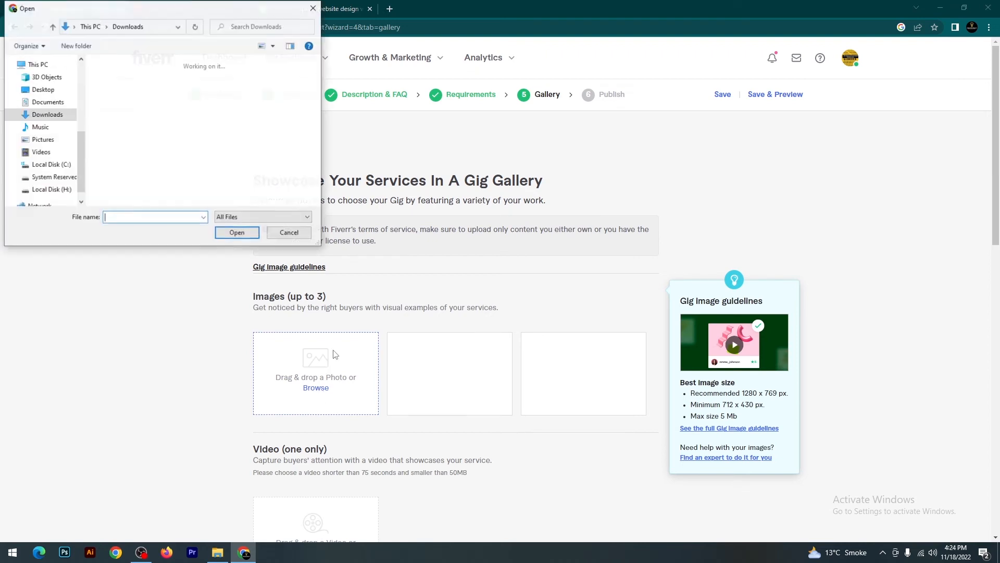
mouse_move(316, 68)
left_mouse_down()
mouse_move(317, 87)
mouse_move(317, 78)
left_mouse_up()
left_click(125, 99)
left_click(237, 233)
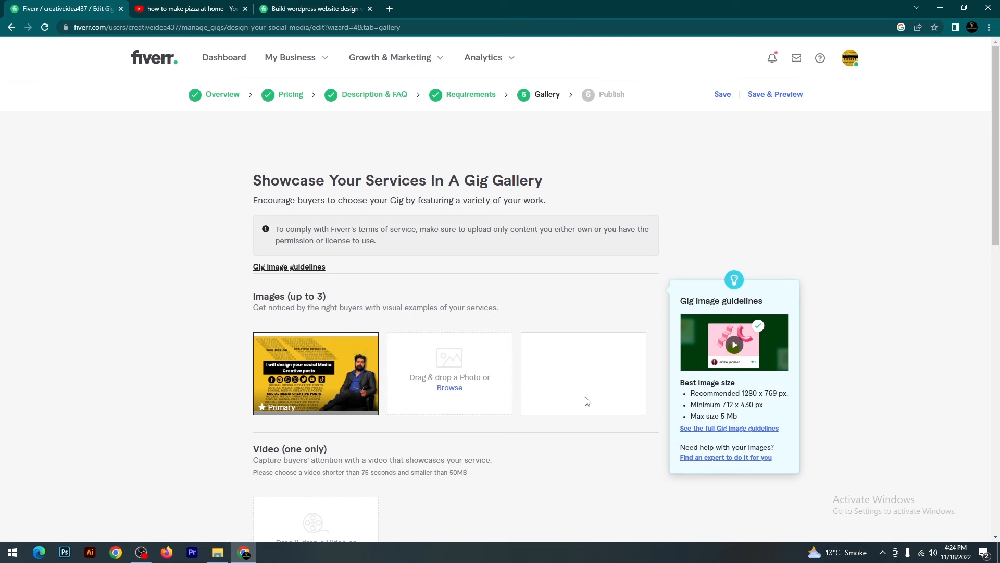
Step: Review the gallery's video and document sections, including the video length and size limits and the tips for each section
scroll(599, 398, "down", 3)
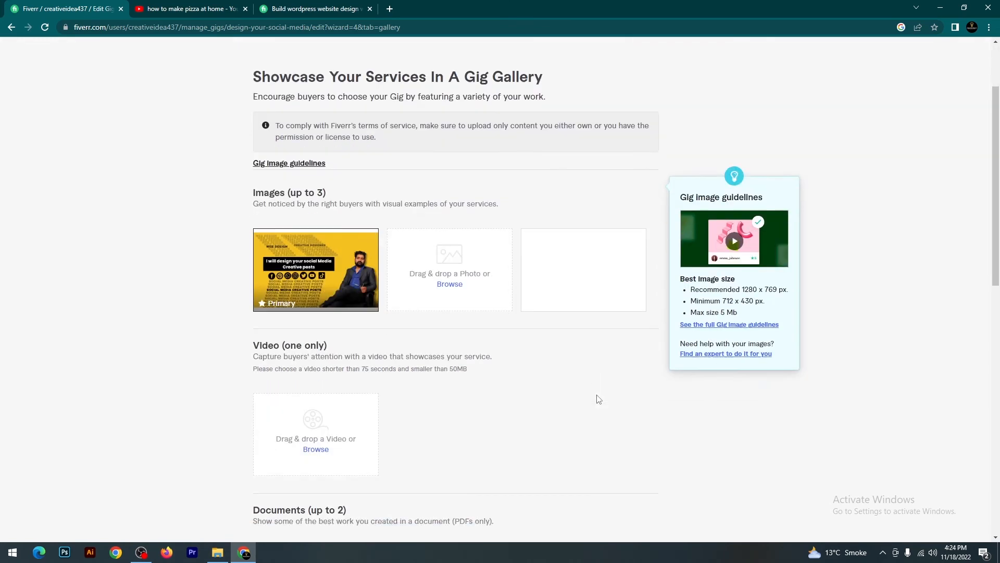
scroll(592, 397, "down", 1)
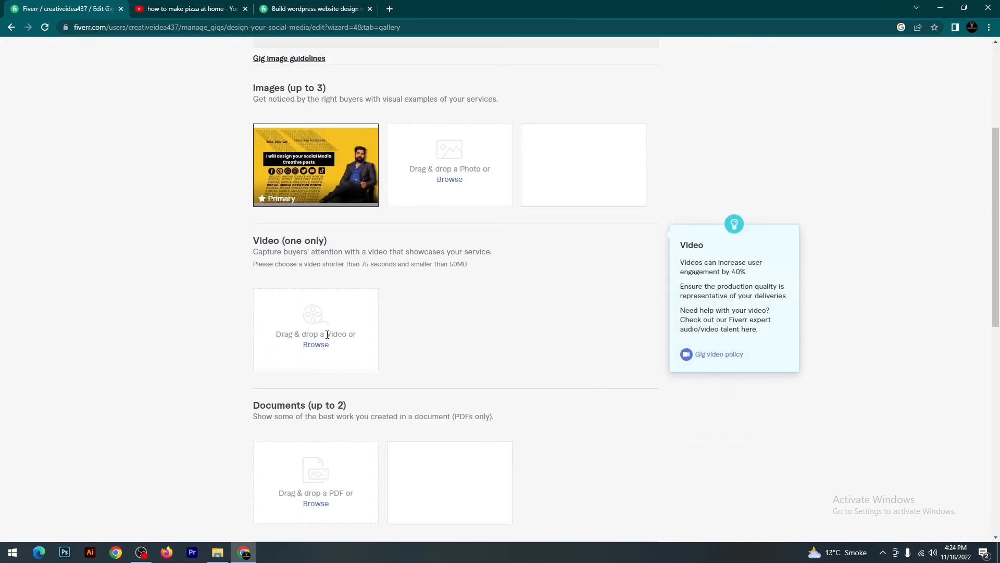
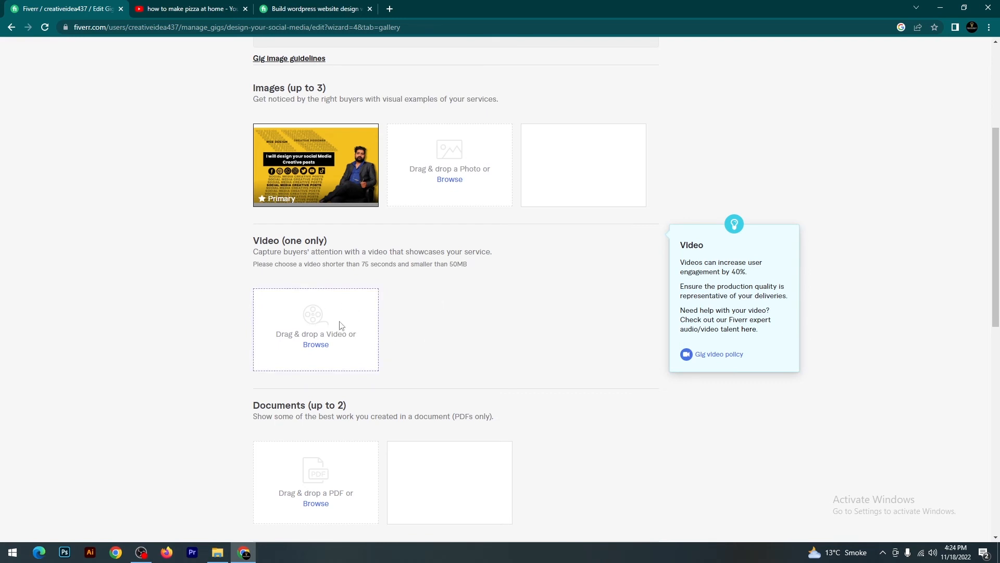
scroll(342, 325, "down", 2)
scroll(341, 325, "up", 2)
scroll(342, 326, "down", 2)
scroll(341, 326, "up", 3)
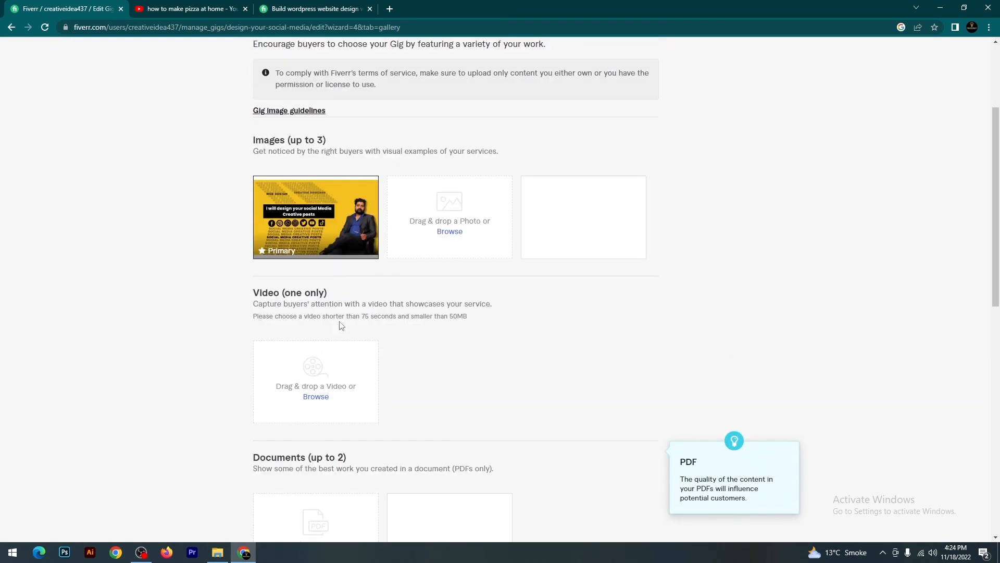
scroll(341, 325, "up", 3)
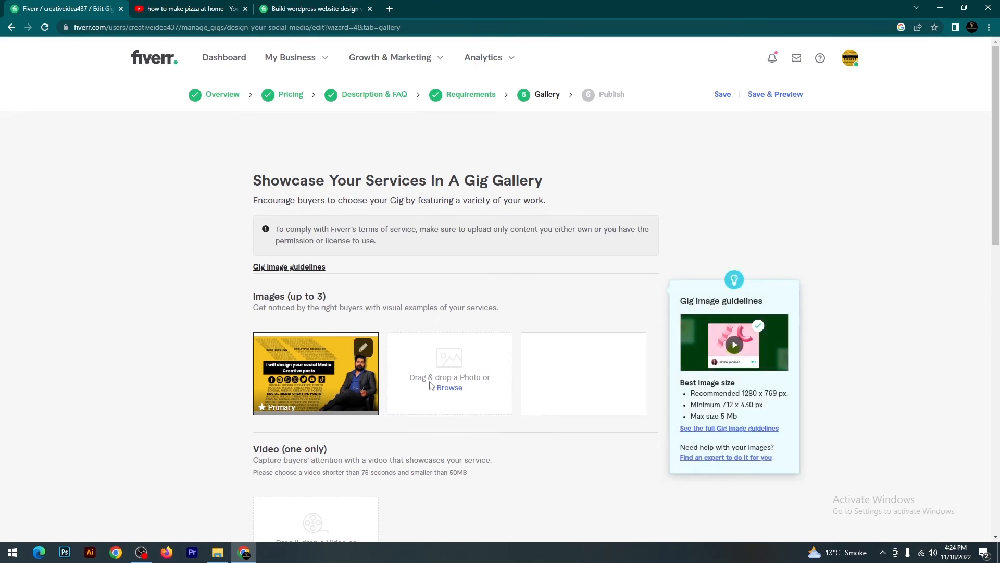
scroll(497, 357, "down", 2)
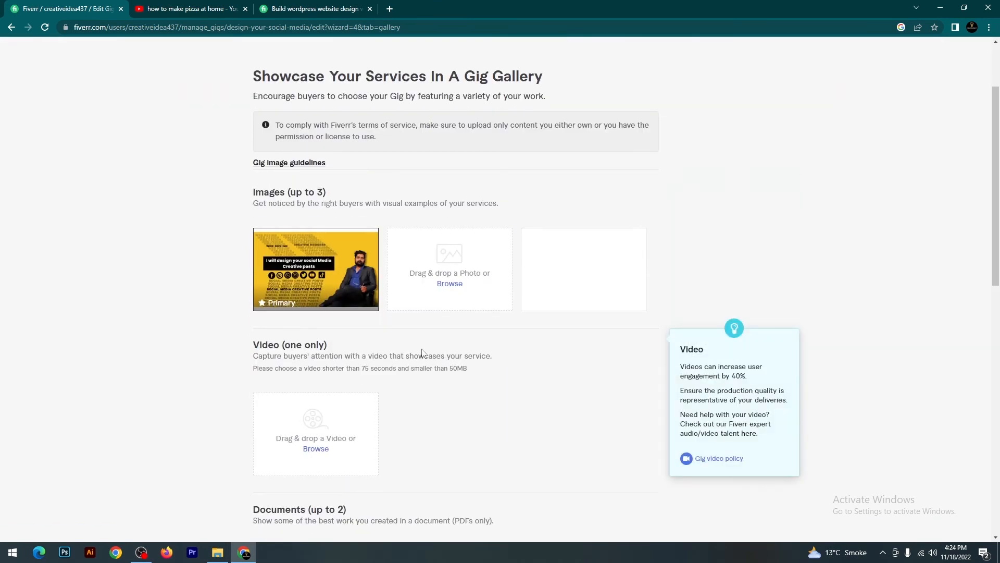
scroll(391, 406, "down", 2)
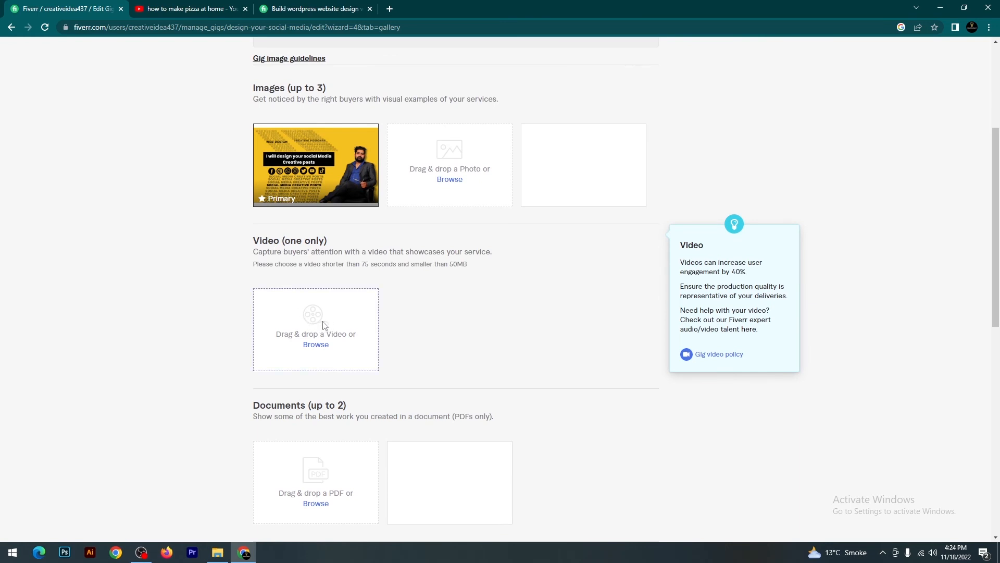
scroll(323, 326, "down", 2)
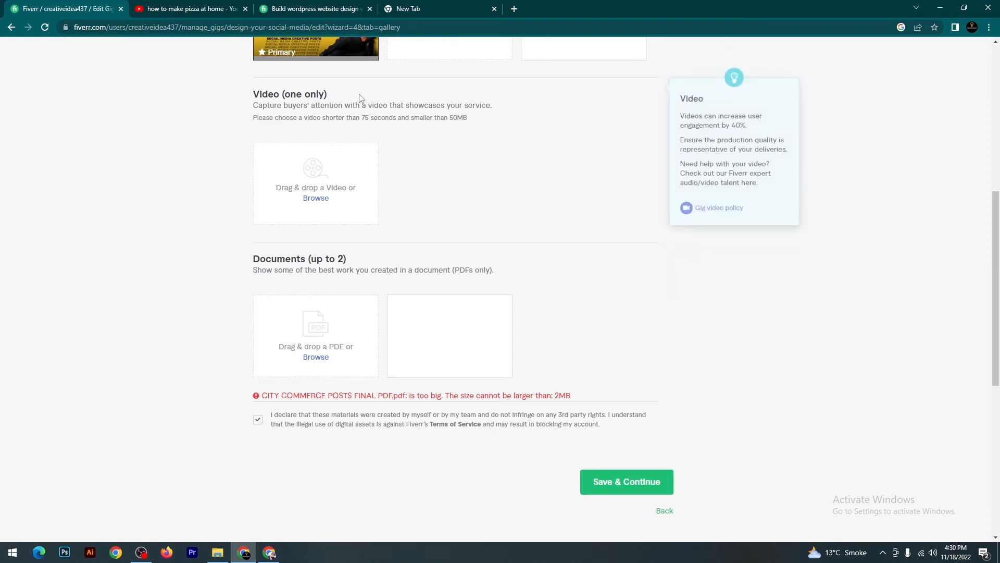
Step: Switch to the CREATIVE POSTS design in Canva and set its download file type to PDF Standard
left_click(270, 552)
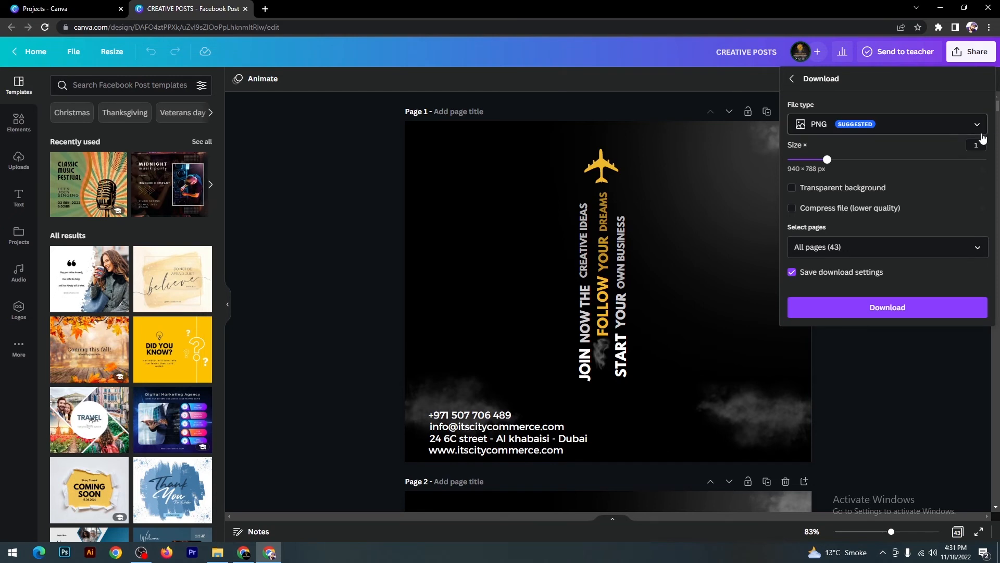
left_click(925, 126)
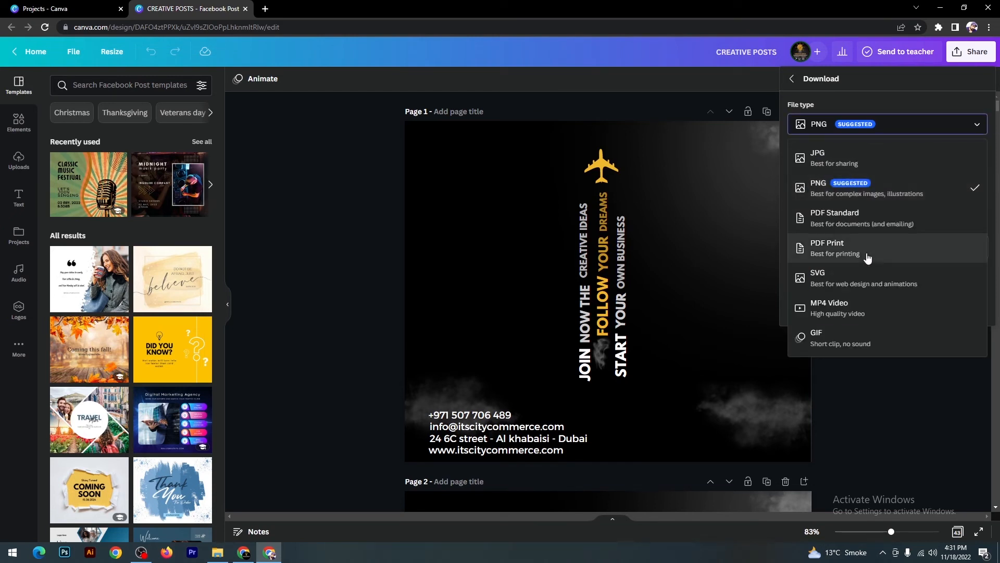
left_click(873, 224)
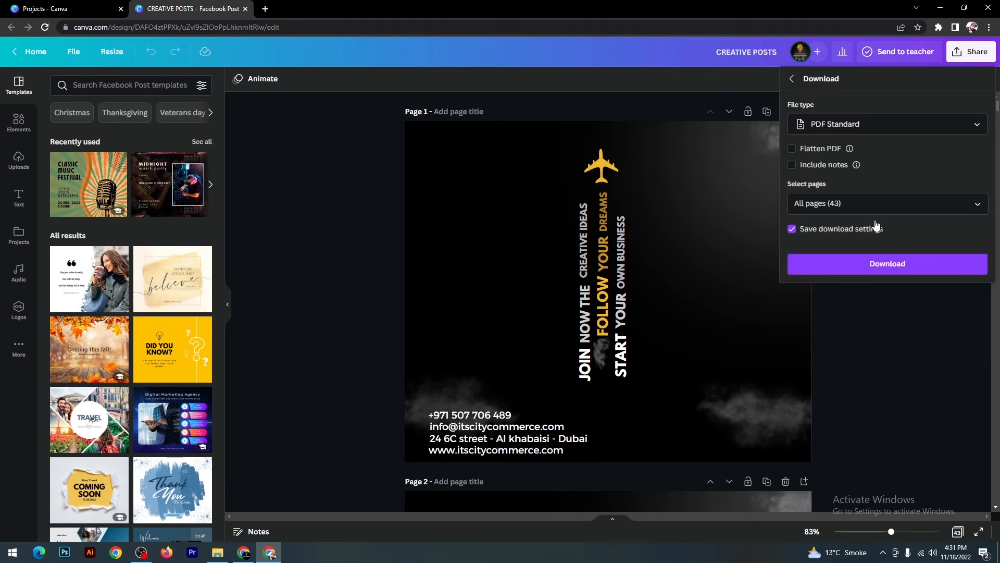
Step: Clear the all-pages selection for the PDF download and leave only page 2 selected
left_click(972, 206)
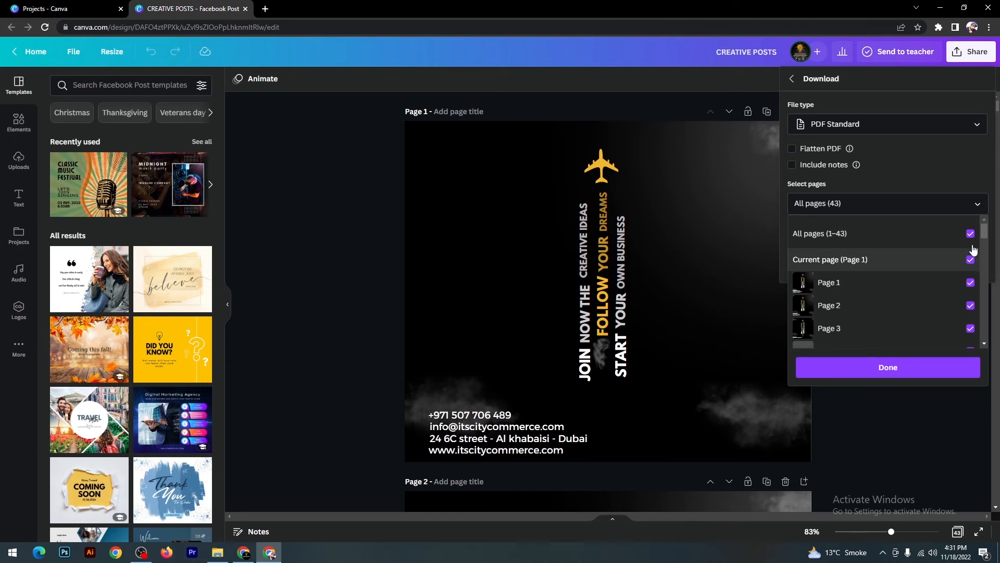
left_click(971, 233)
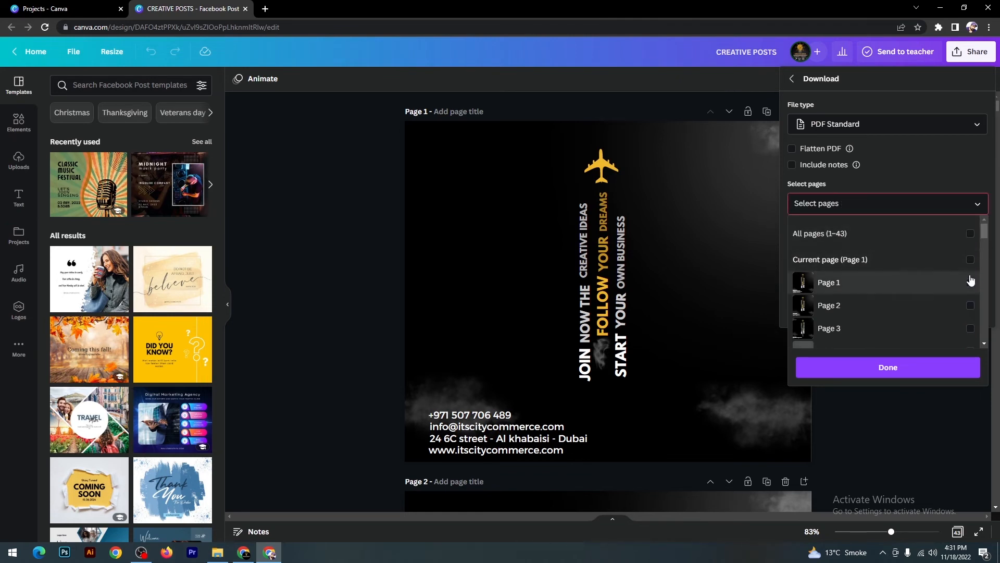
left_click(970, 282)
left_click(970, 305)
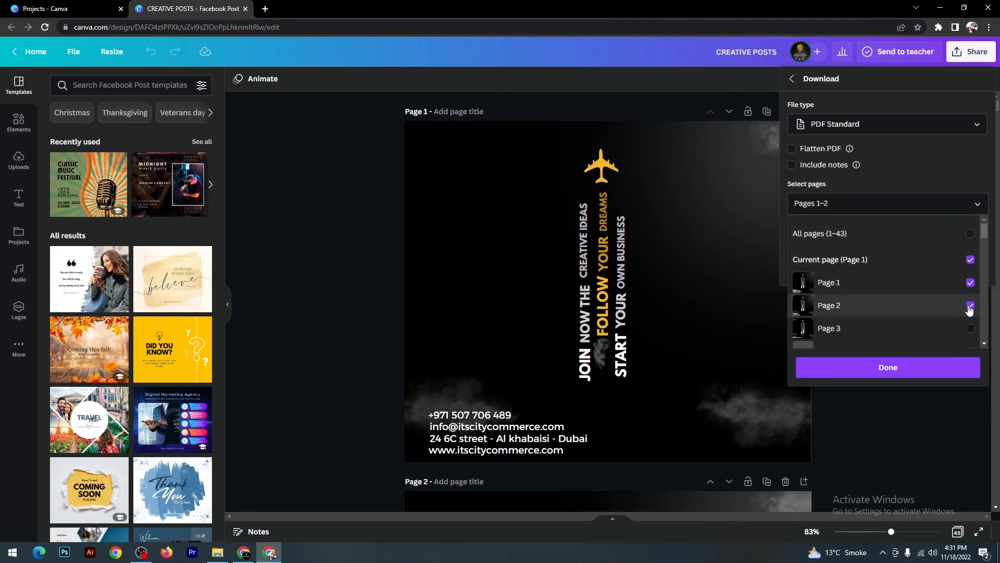
left_click(980, 259)
Step: Add pages 4, 10, 12 and 13 to the page selection and download the PDF
scroll(984, 236, "down", 1)
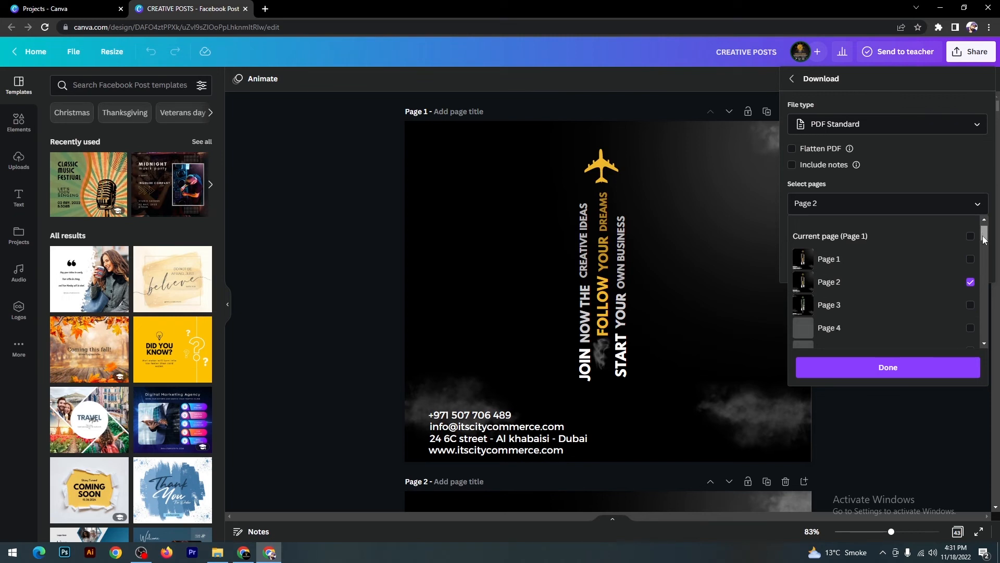
left_click(969, 301)
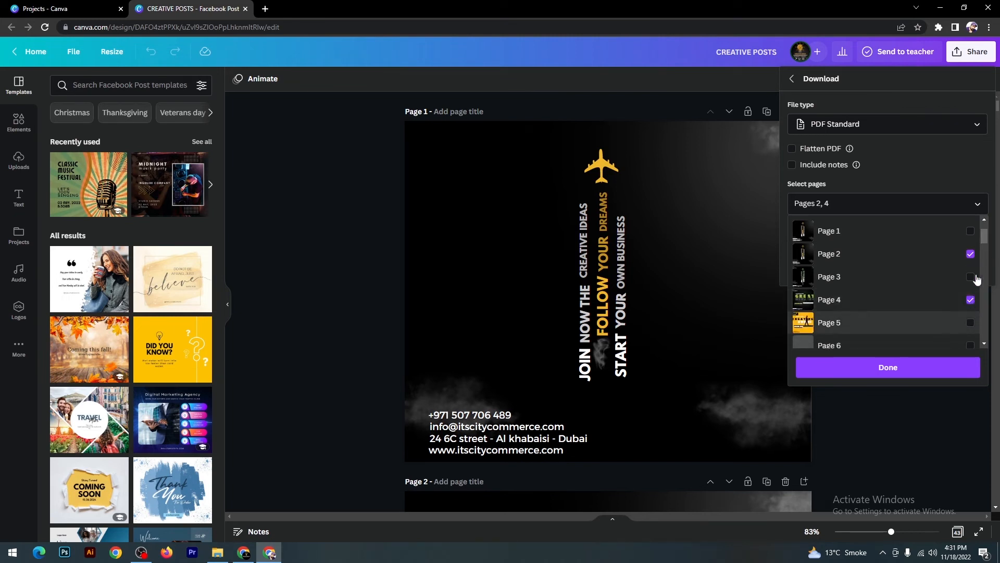
scroll(985, 247, "down", 2)
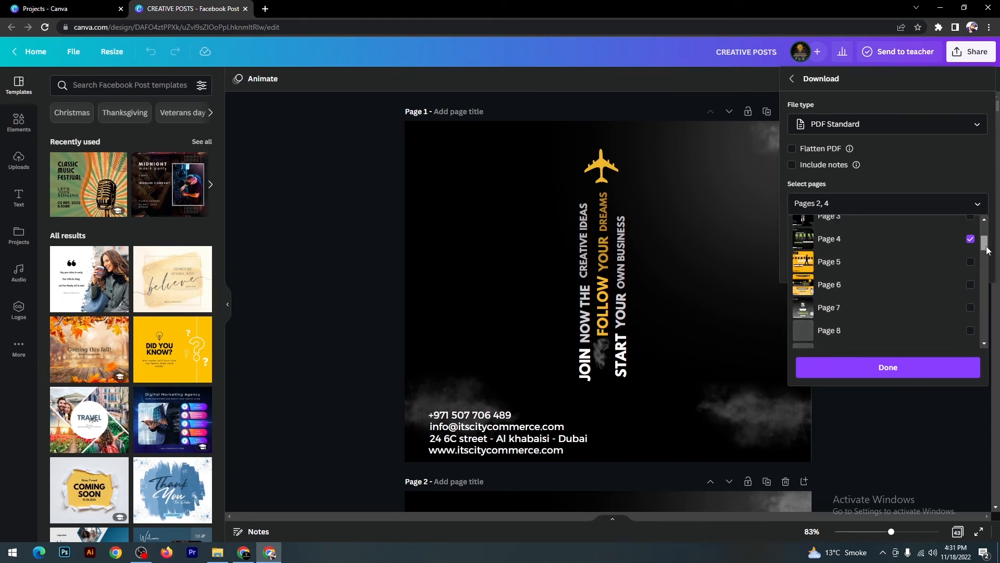
left_click_drag(987, 246, 988, 260)
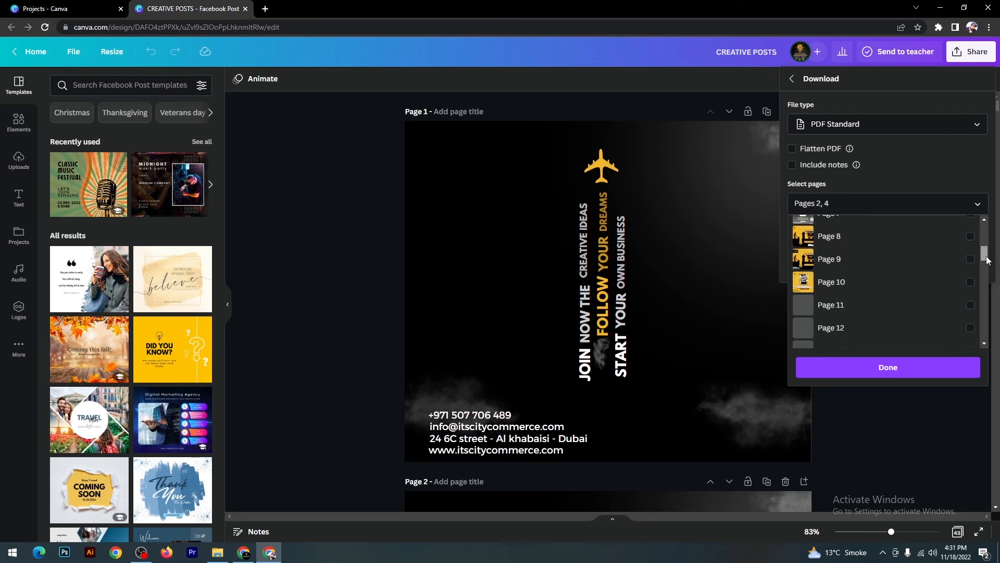
left_click(970, 281)
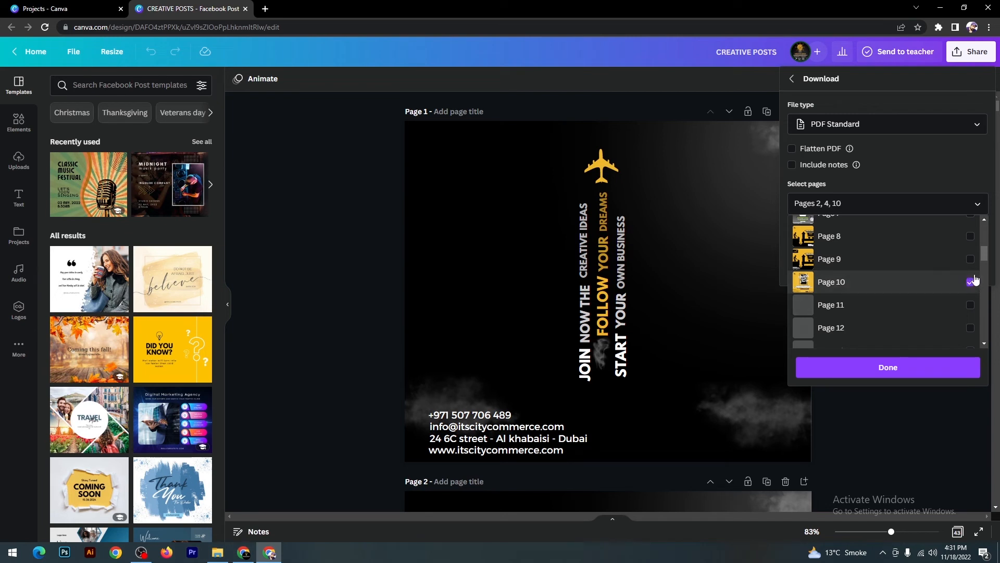
left_click_drag(983, 259, 986, 264)
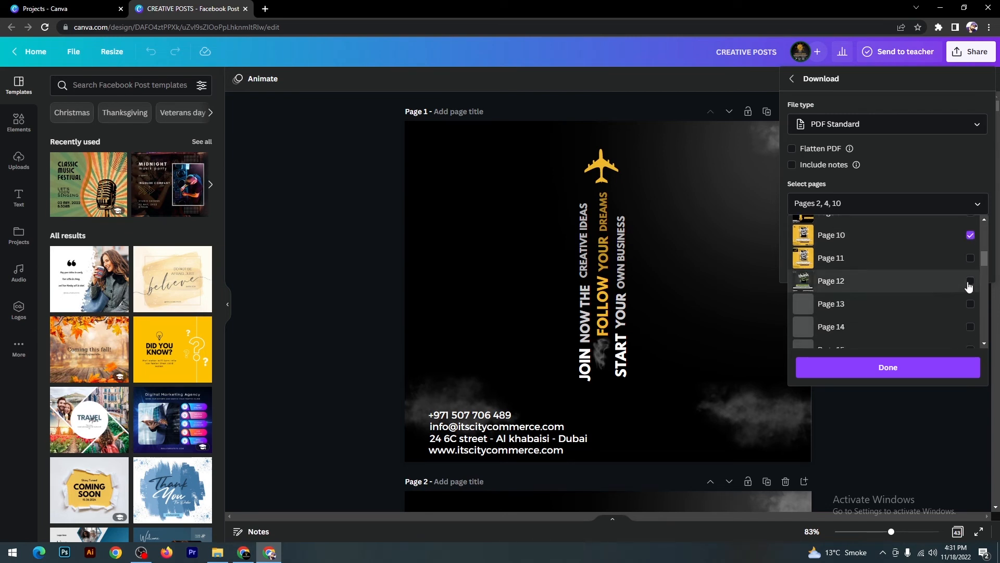
left_click(970, 280)
left_click_drag(983, 259, 984, 268)
left_click(970, 257)
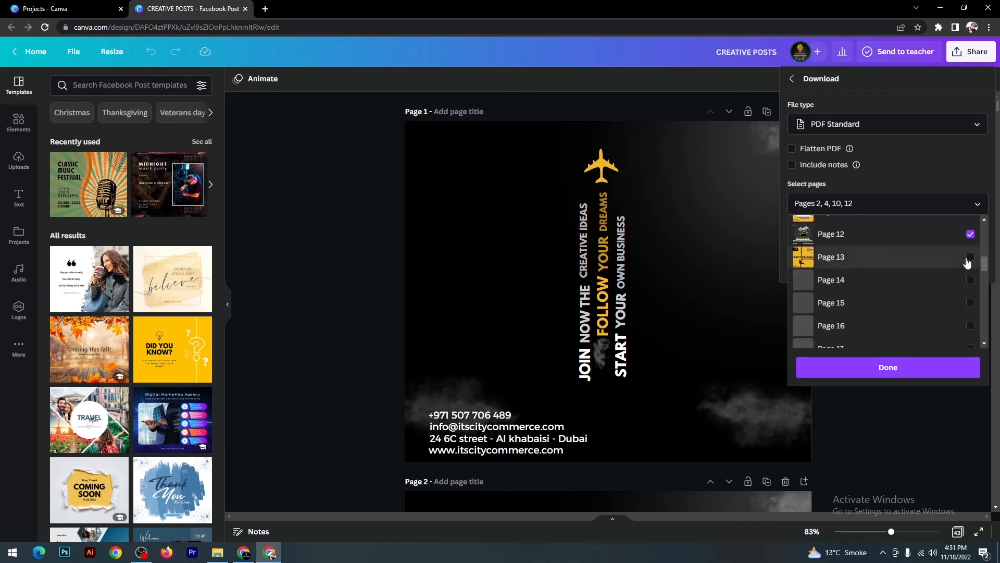
left_click(913, 365)
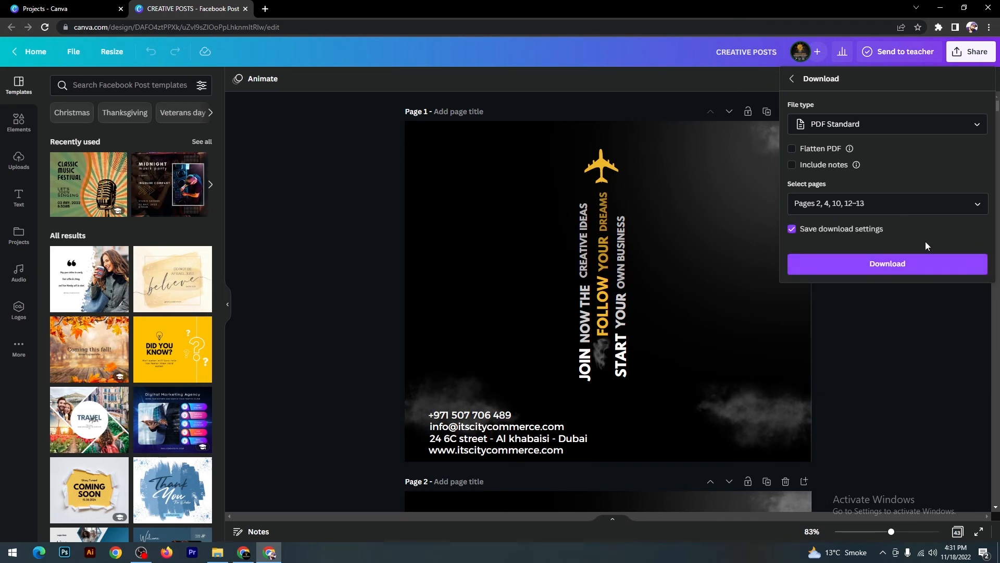
left_click(894, 267)
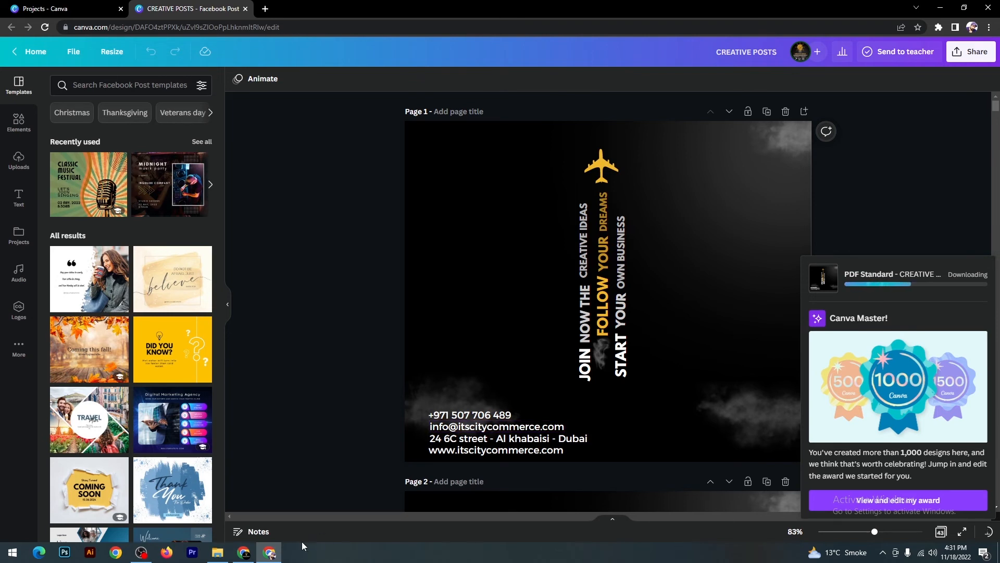
Step: Return to Fiverr, upload the CREATIVE POSTS PDF to the gig's documents, and save the gallery to reach the publish stage
left_click(245, 557)
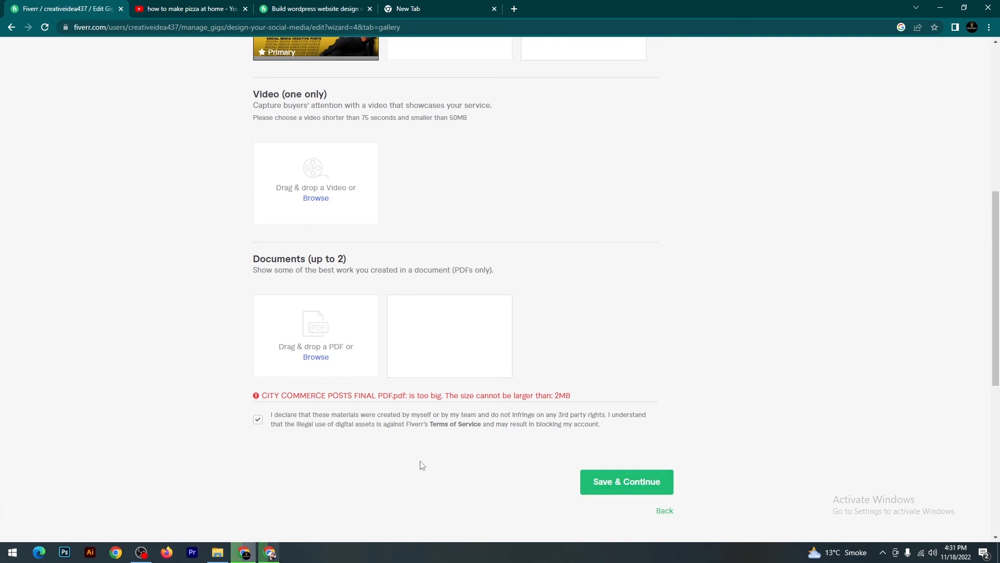
left_click(316, 357)
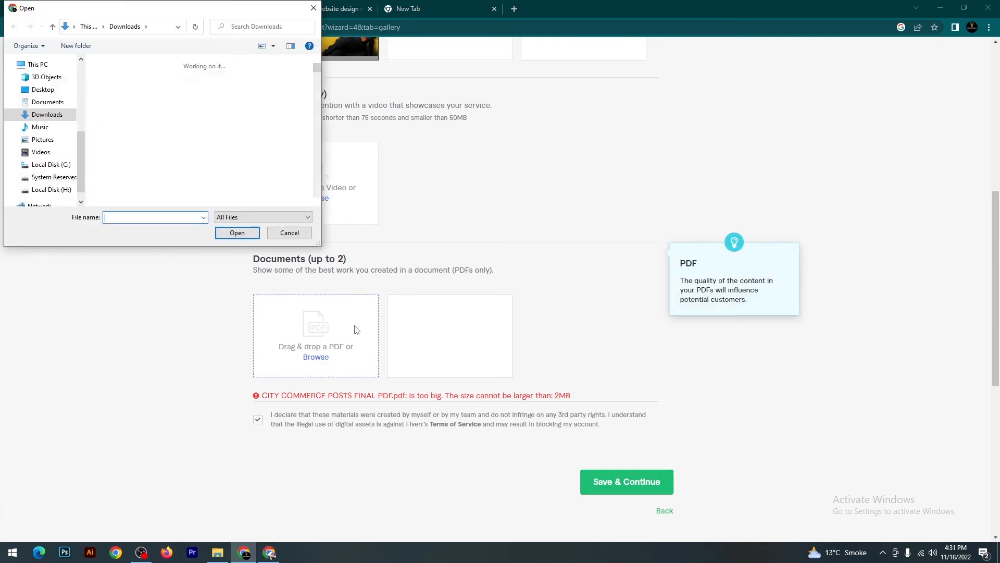
left_click(122, 104)
left_click(254, 237)
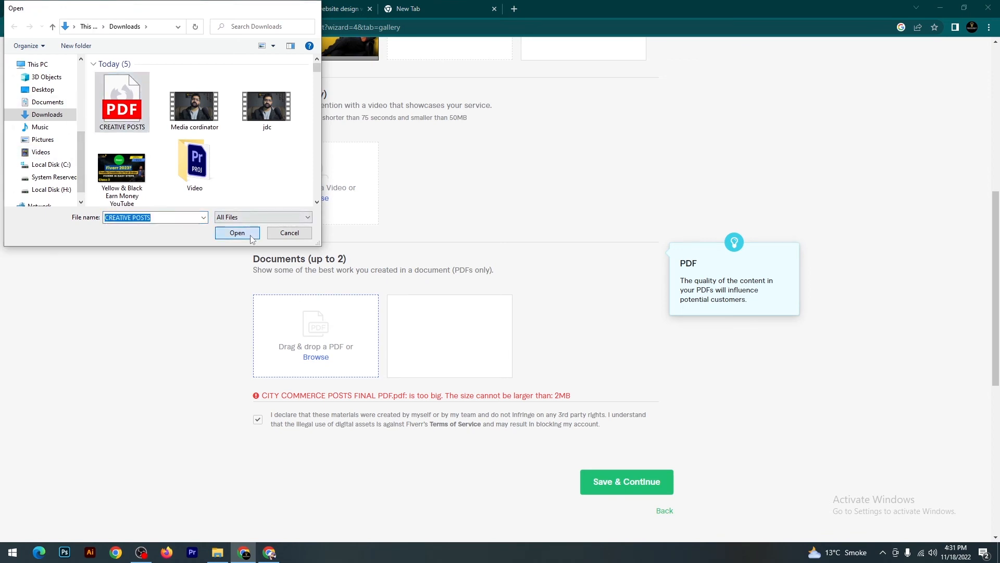
left_click(627, 476)
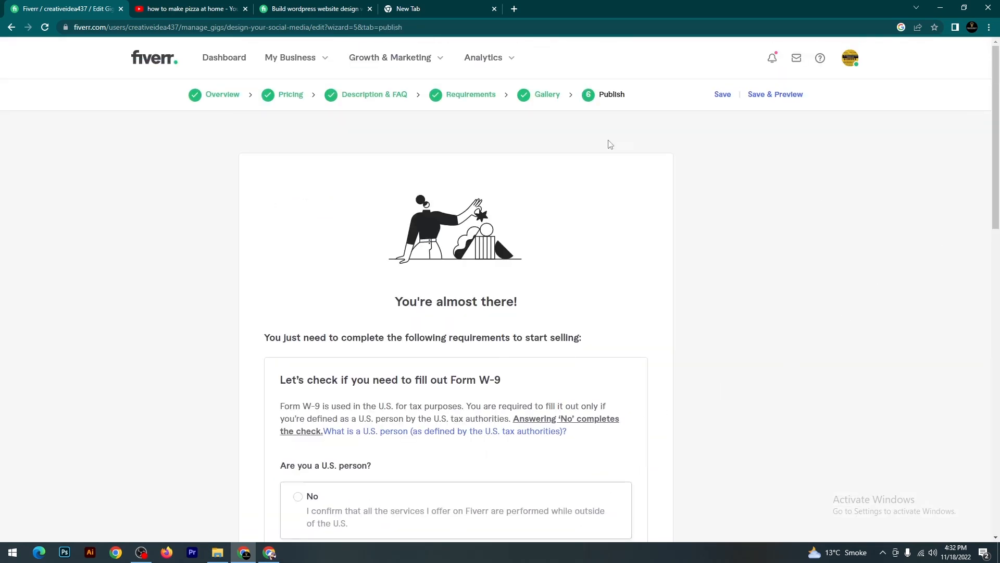
Step: Answer No to the U.S. person question in the Form W-9 check, save the answer, and close the confirmation
left_click_drag(997, 146, 999, 240)
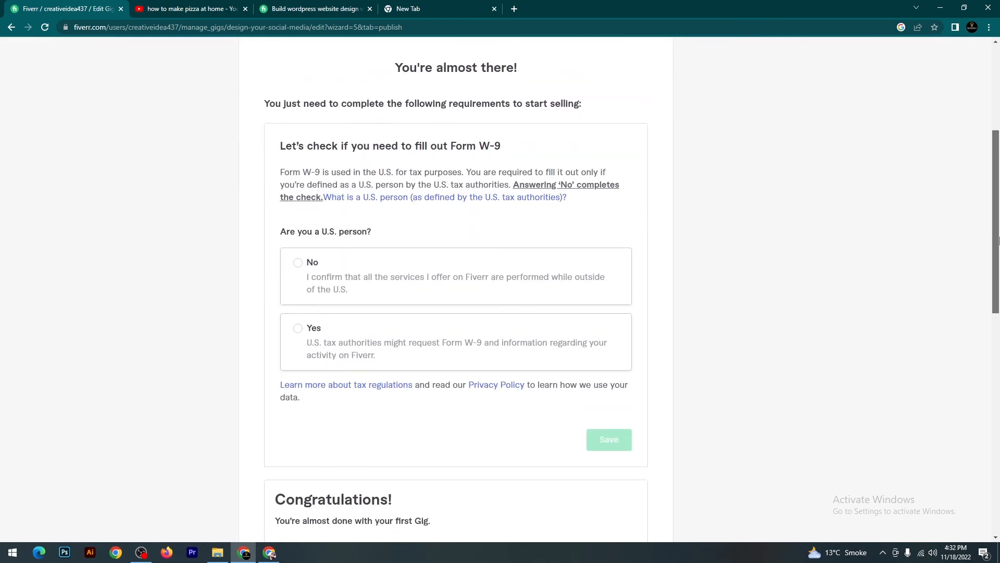
left_click(297, 265)
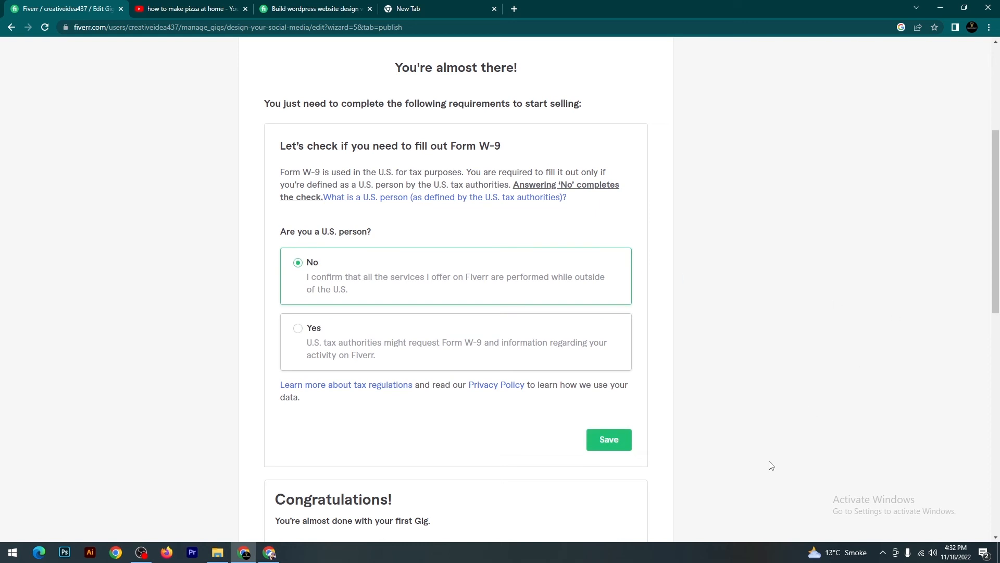
left_click(609, 440)
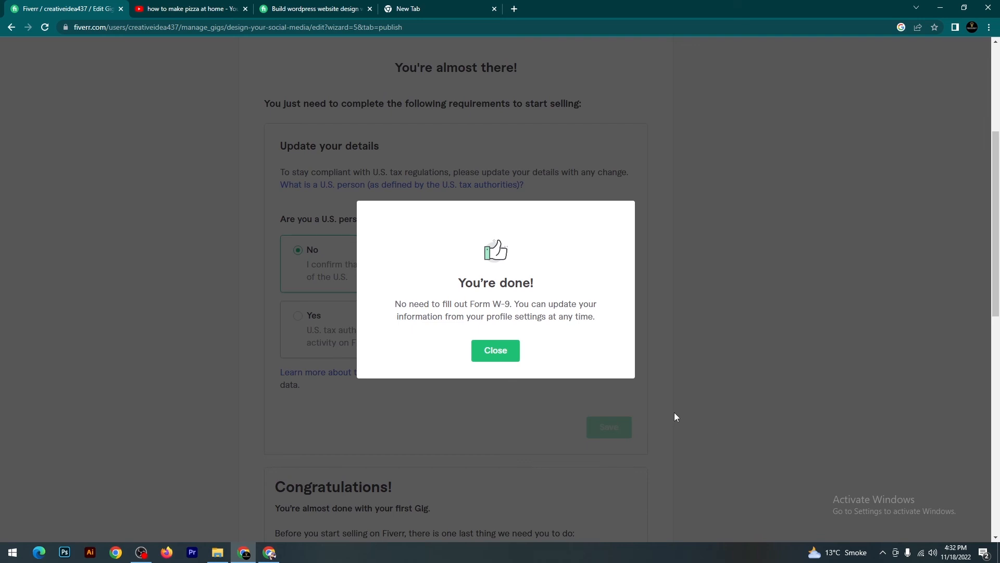
left_click(508, 355)
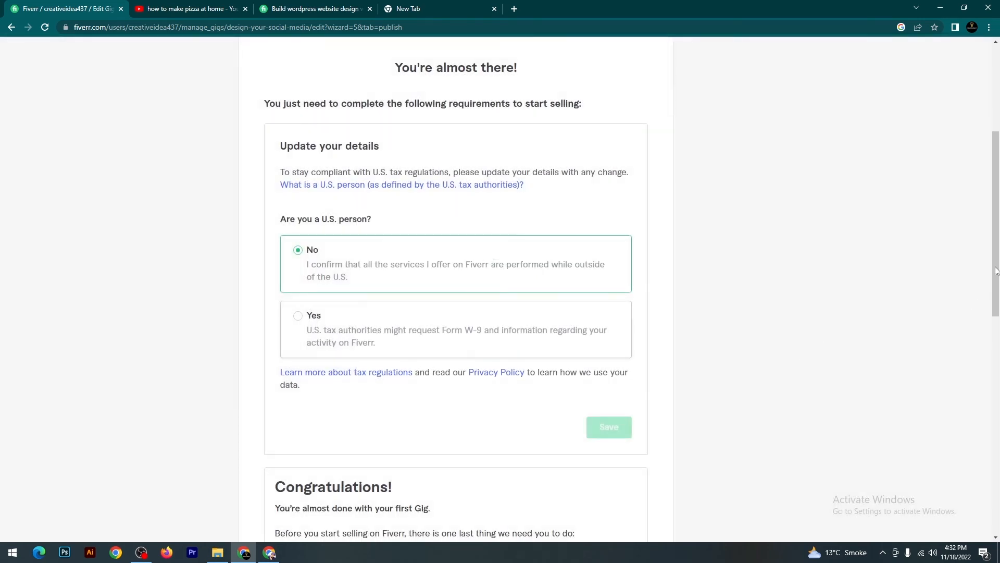
Step: Start phone verification for the gig, enter the phone number with Pakistan as the country, and request the code by SMS
left_click_drag(996, 270, 998, 370)
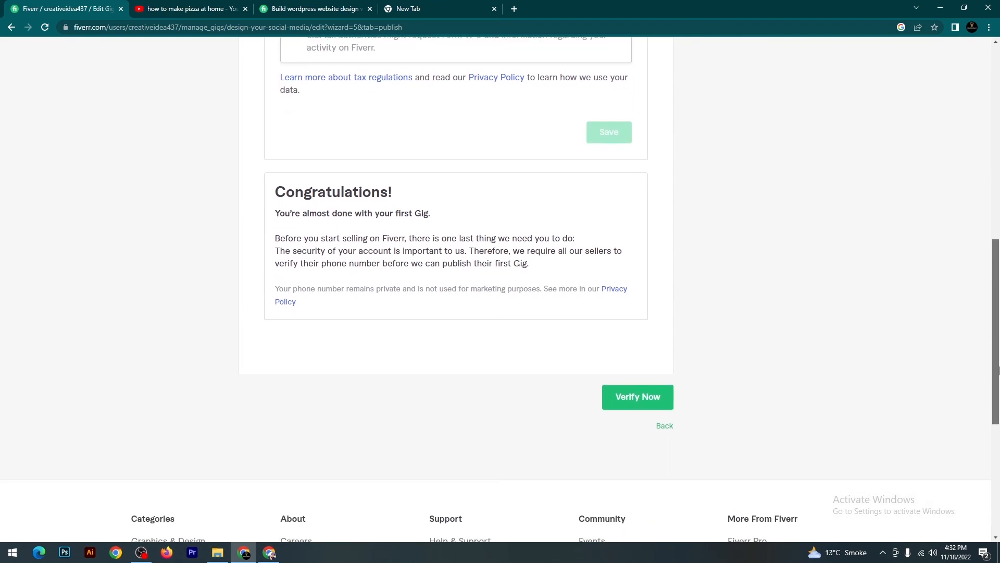
left_click(635, 400)
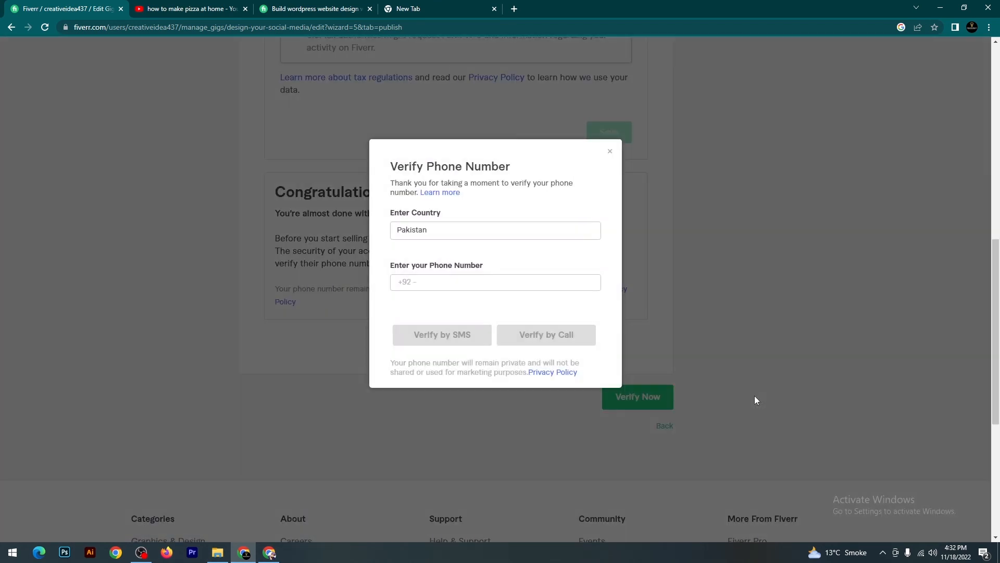
left_click(464, 285)
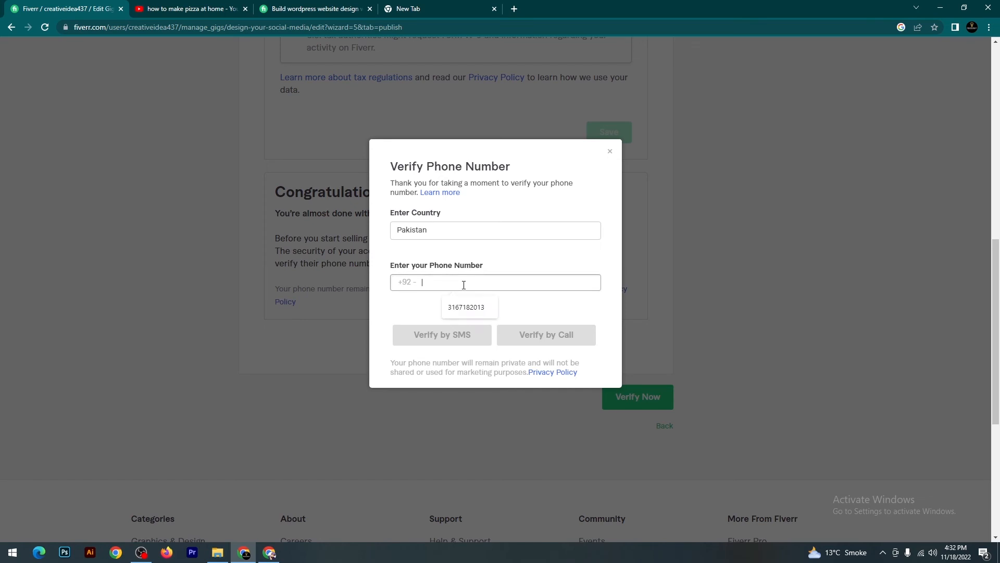
left_click(473, 308)
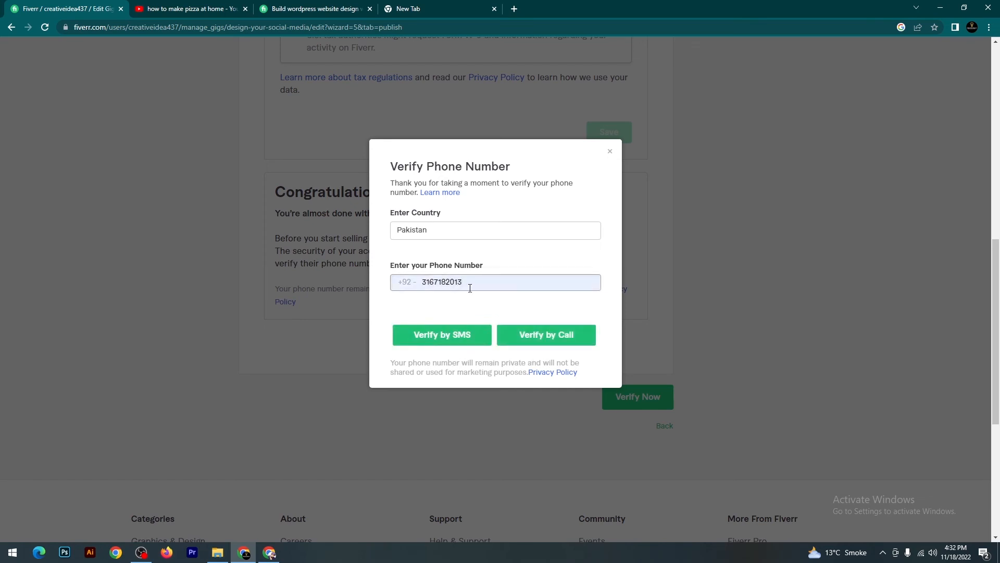
left_click(469, 343)
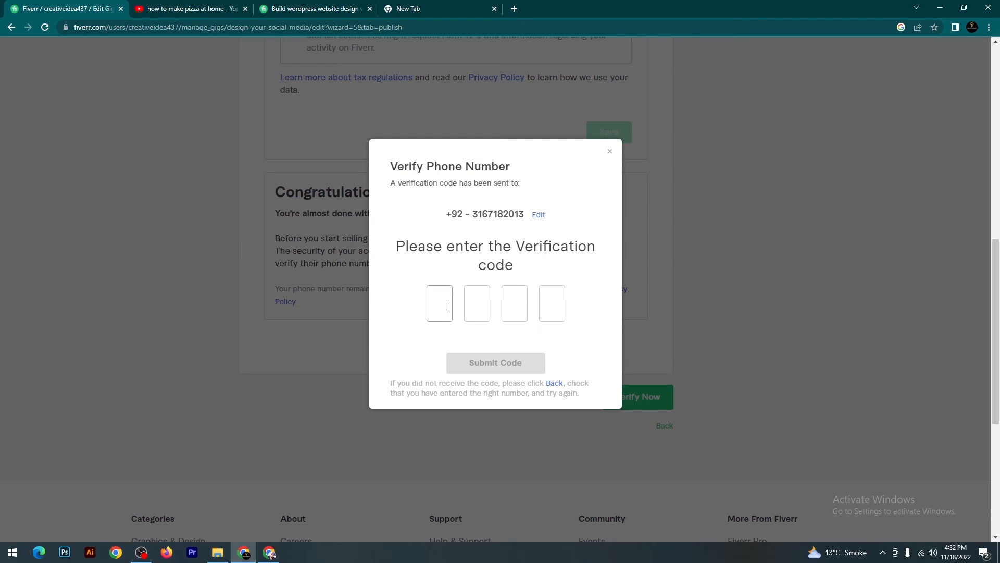
Step: Close the phone verification dialog without submitting a code and open the seller profile to view the draft gig
left_click_drag(996, 301, 989, 102)
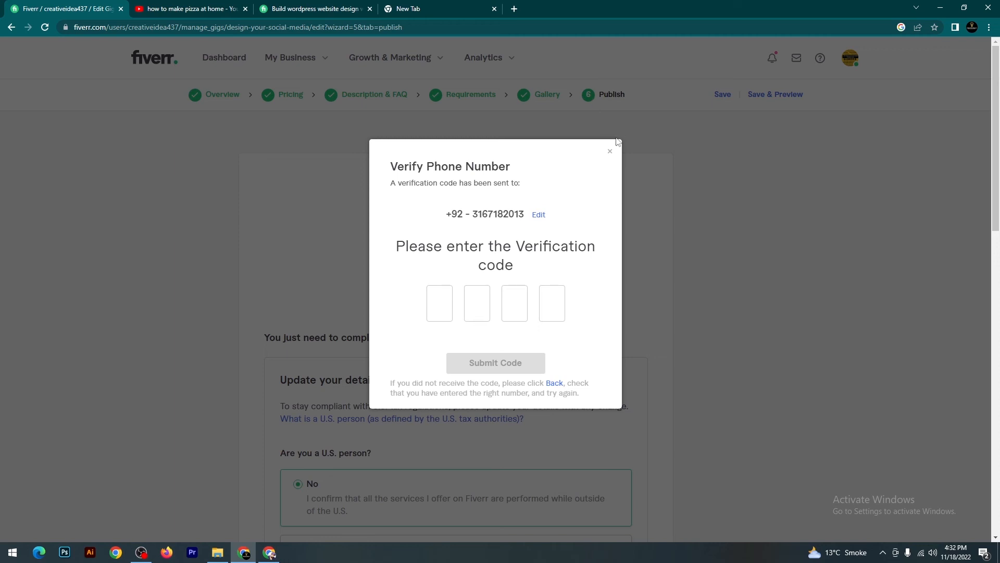
left_click(437, 312)
left_click(610, 155)
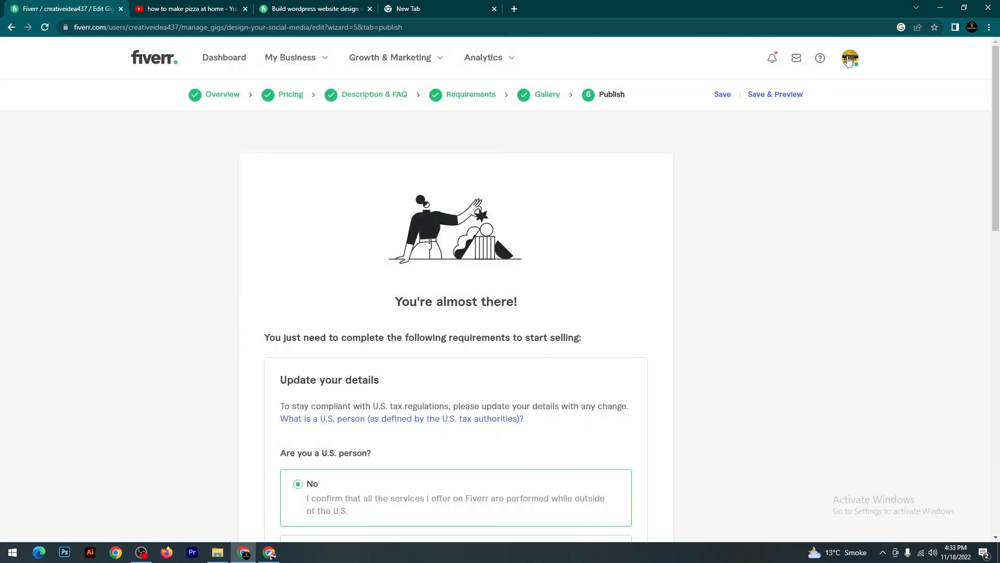
left_click(848, 60)
left_click(752, 163)
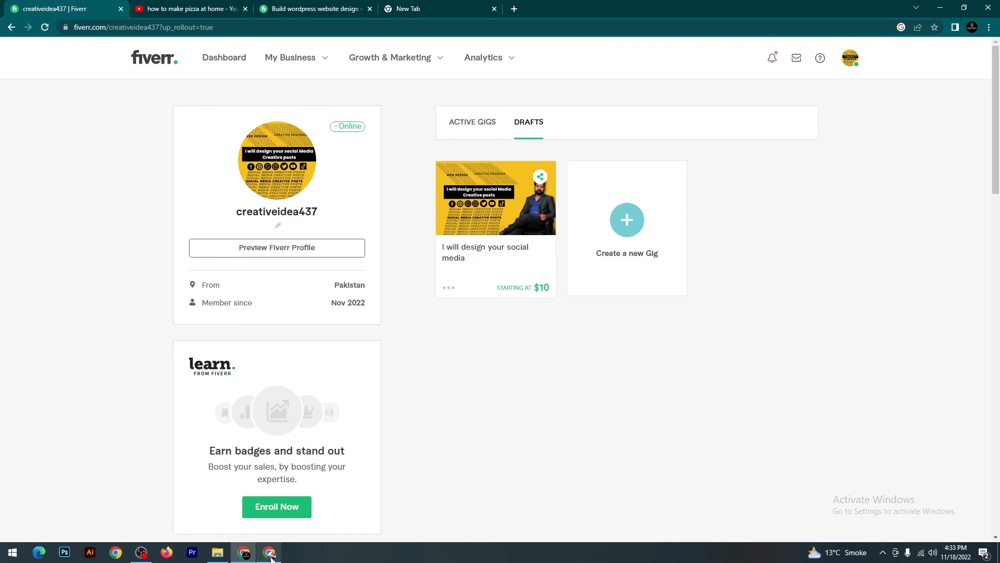
mouse_move(277, 554)
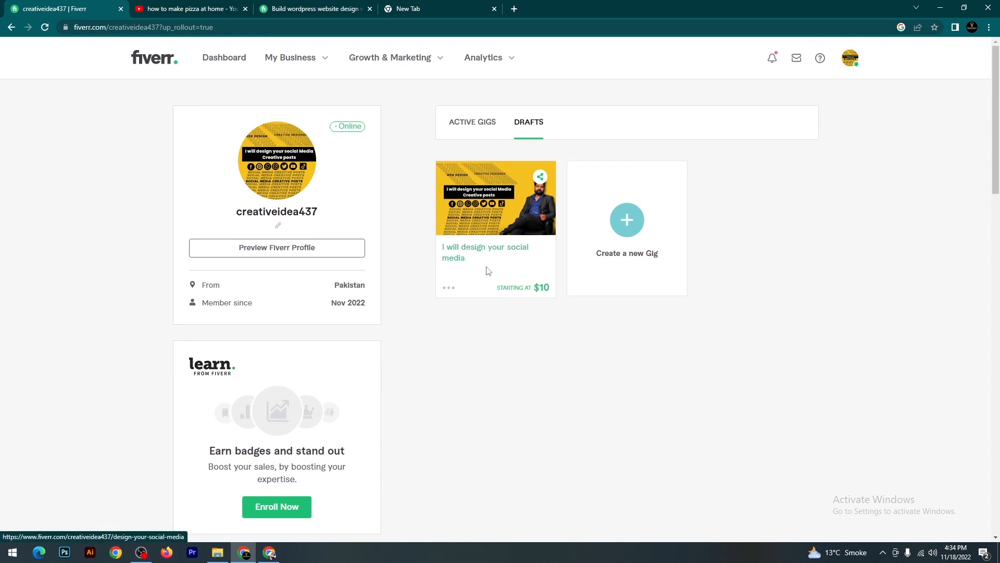
Step: Open the seller analytics overview and dismiss the introductory video about the updated level system
left_click(475, 61)
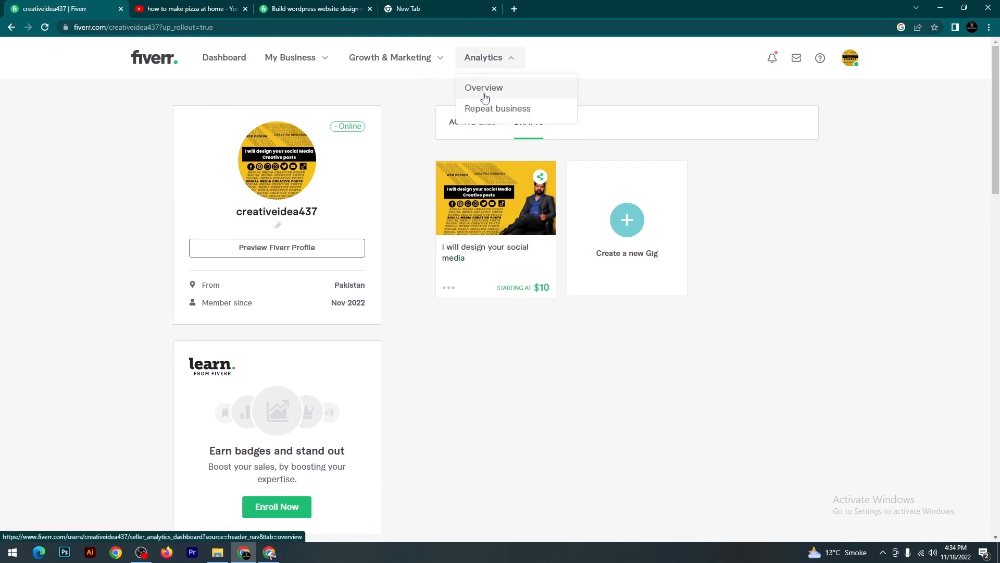
left_click(485, 88)
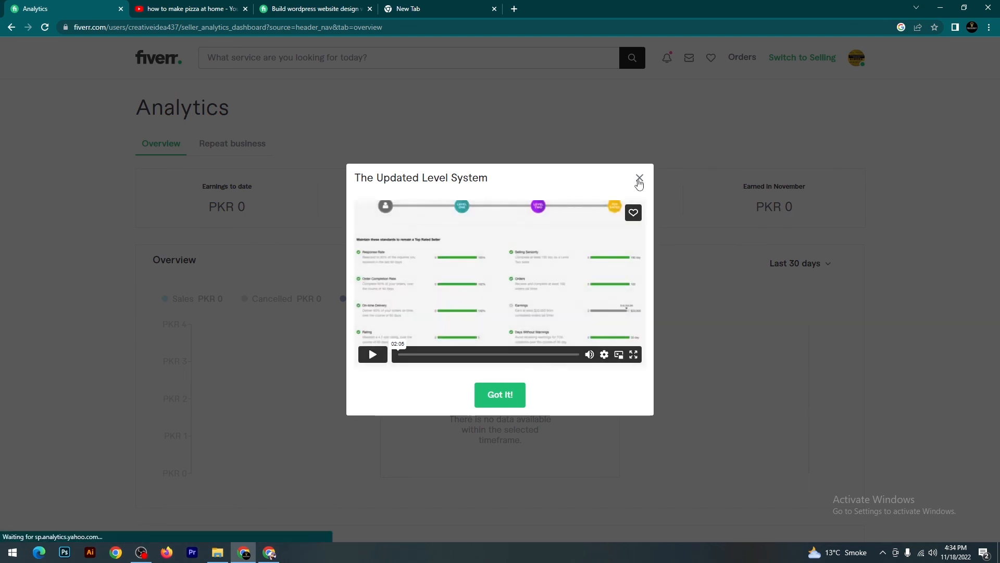
left_click(639, 178)
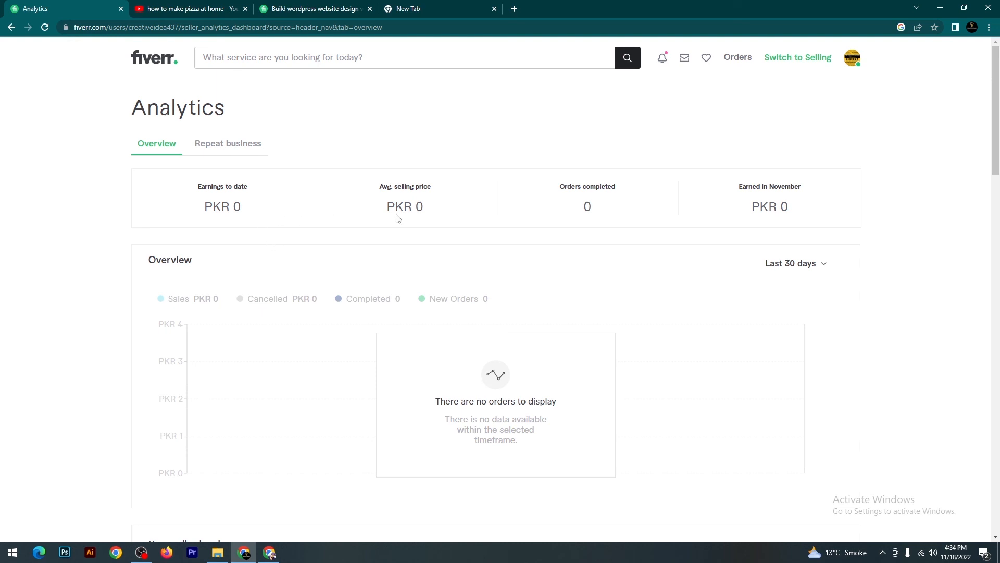
Step: Examine the analytics overview's earnings, orders chart, seller level goals, ratings and world map, and return to its beginning
scroll(431, 223, "down", 2)
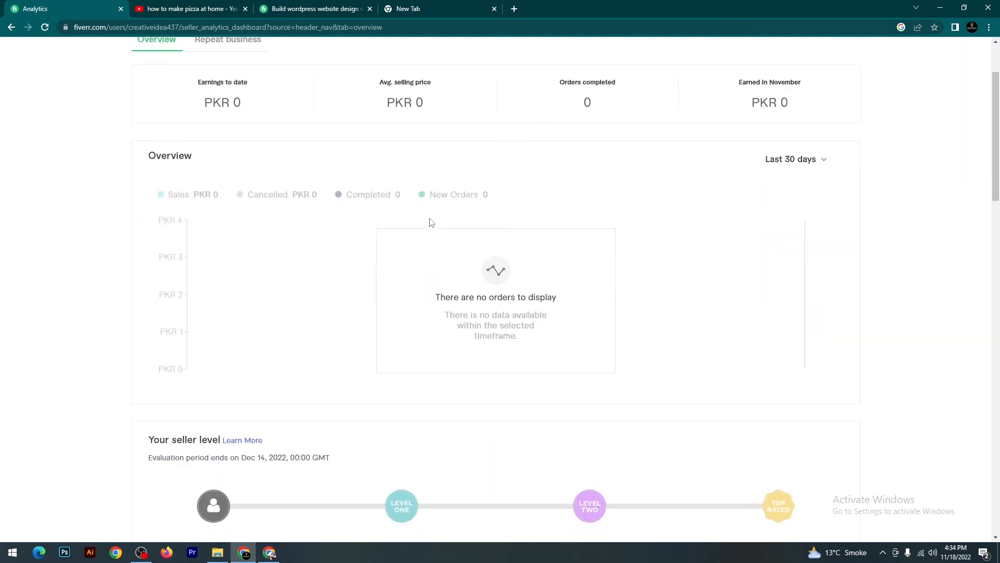
scroll(431, 222, "down", 3)
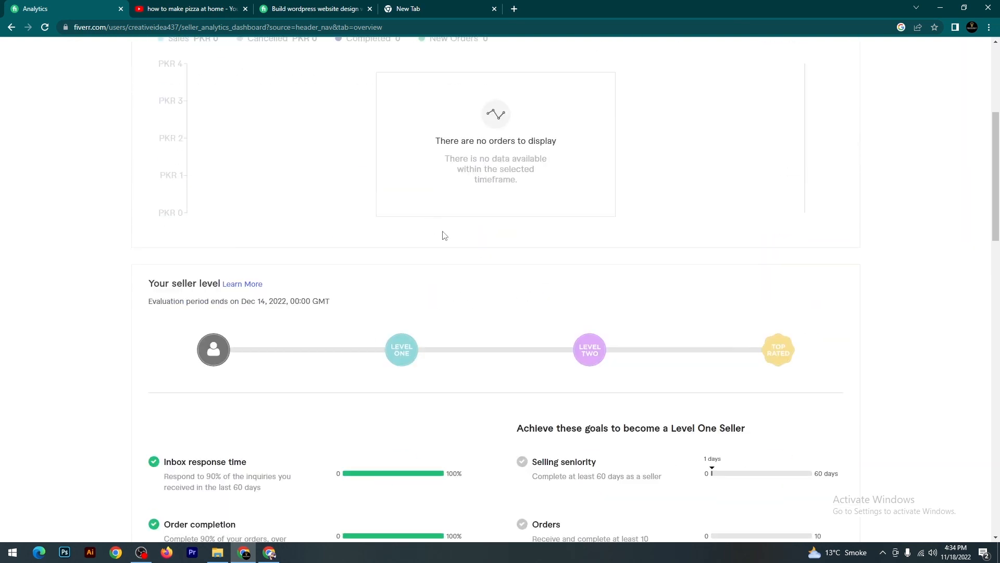
scroll(443, 232, "down", 4)
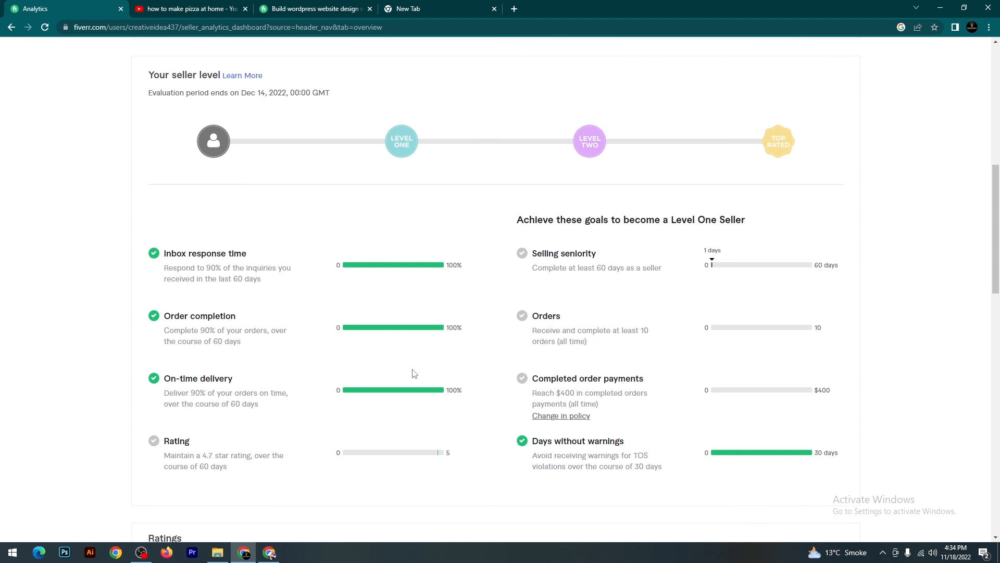
scroll(425, 382, "down", 6)
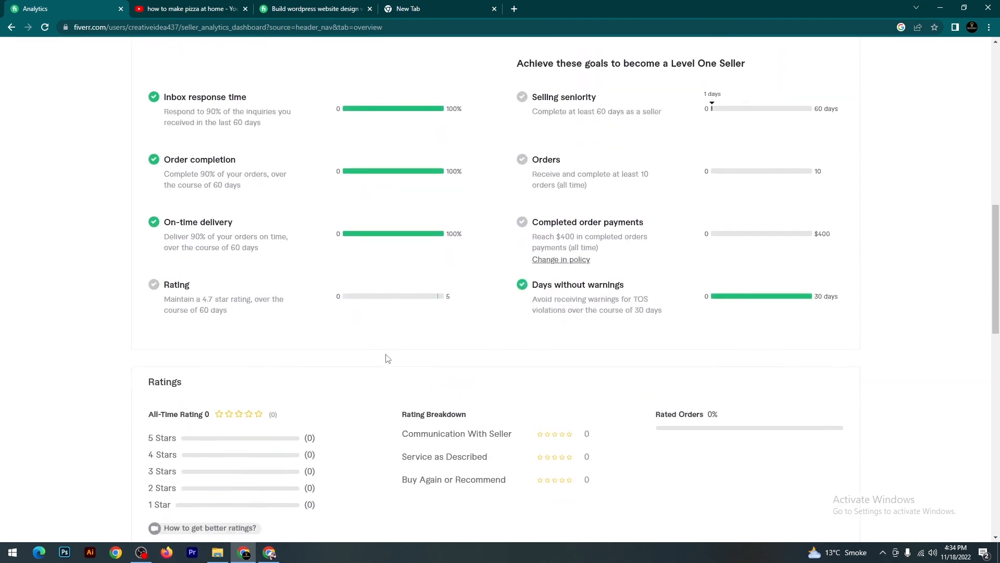
scroll(422, 342, "down", 3)
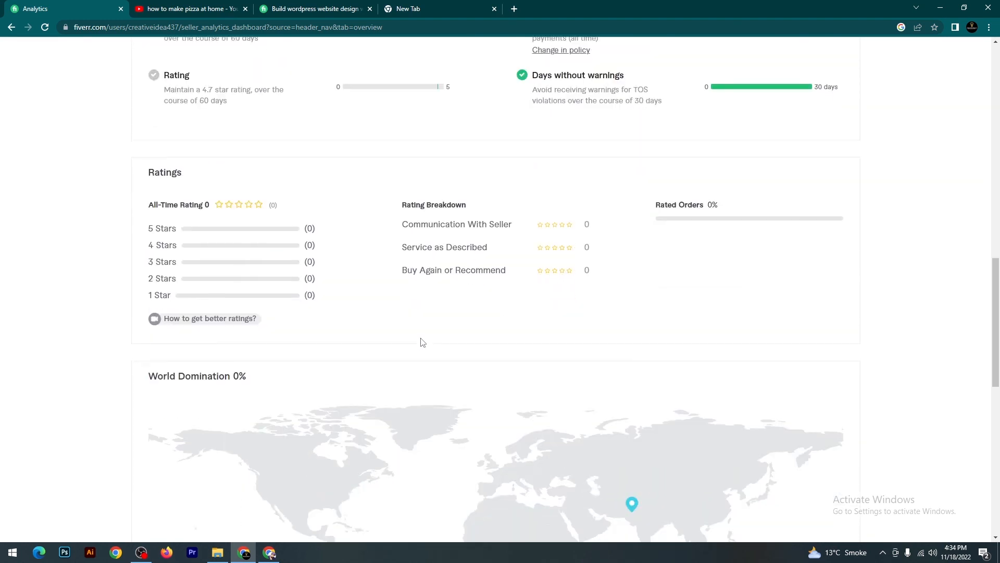
scroll(422, 342, "down", 5)
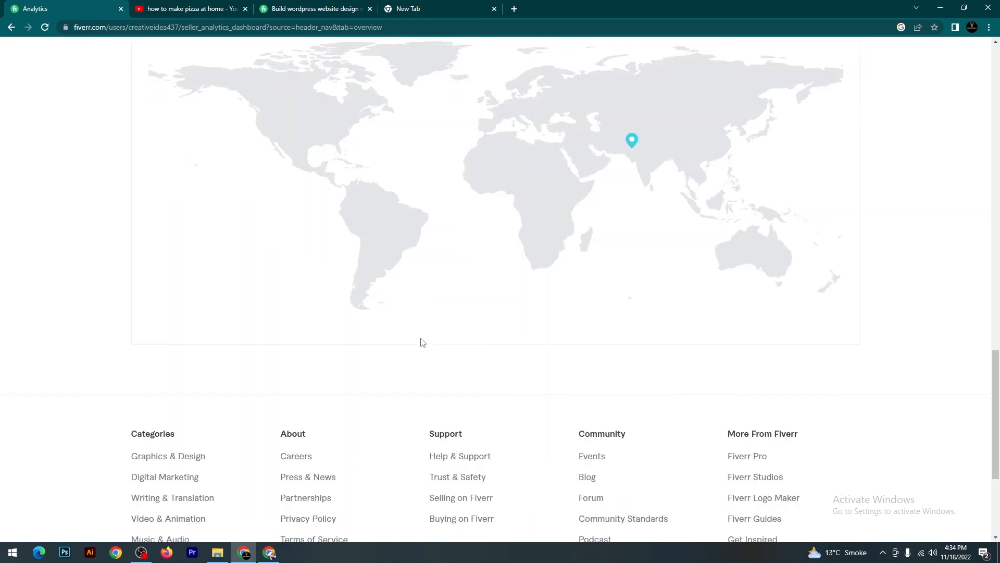
scroll(423, 342, "up", 8)
scroll(423, 343, "up", 10)
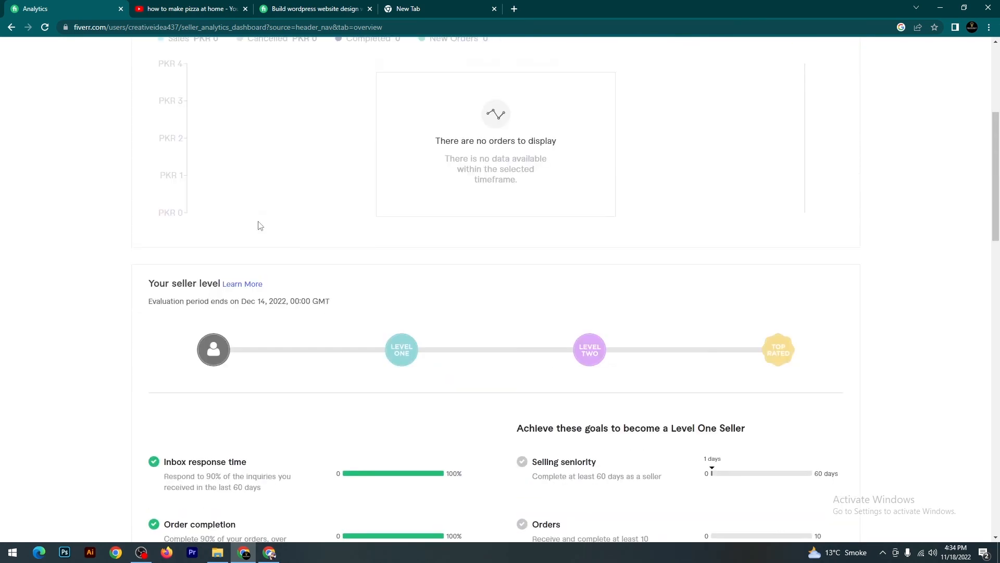
scroll(284, 260, "up", 5)
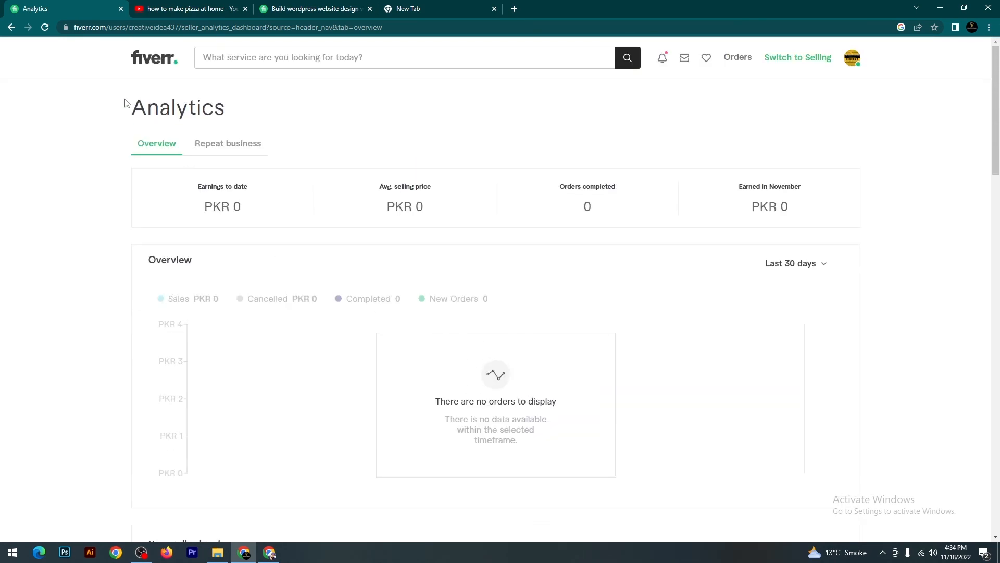